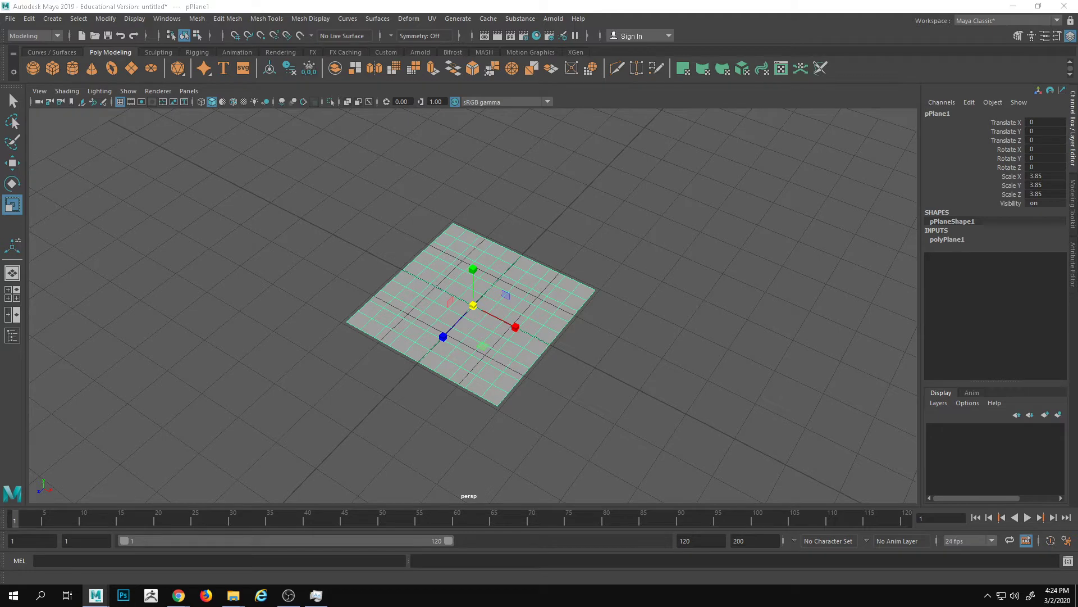
Assign the existing blinn1 material to the plane and turn on hardware texturing in the viewport.
drag(1077, 137, 678, 133)
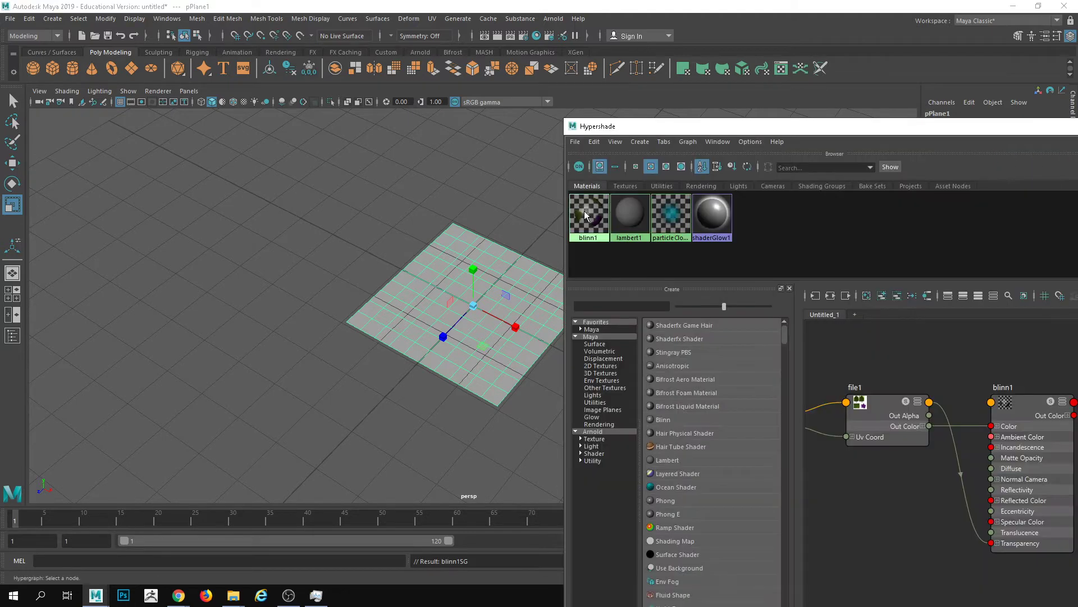
right_drag(584, 212, 580, 182)
click(67, 91)
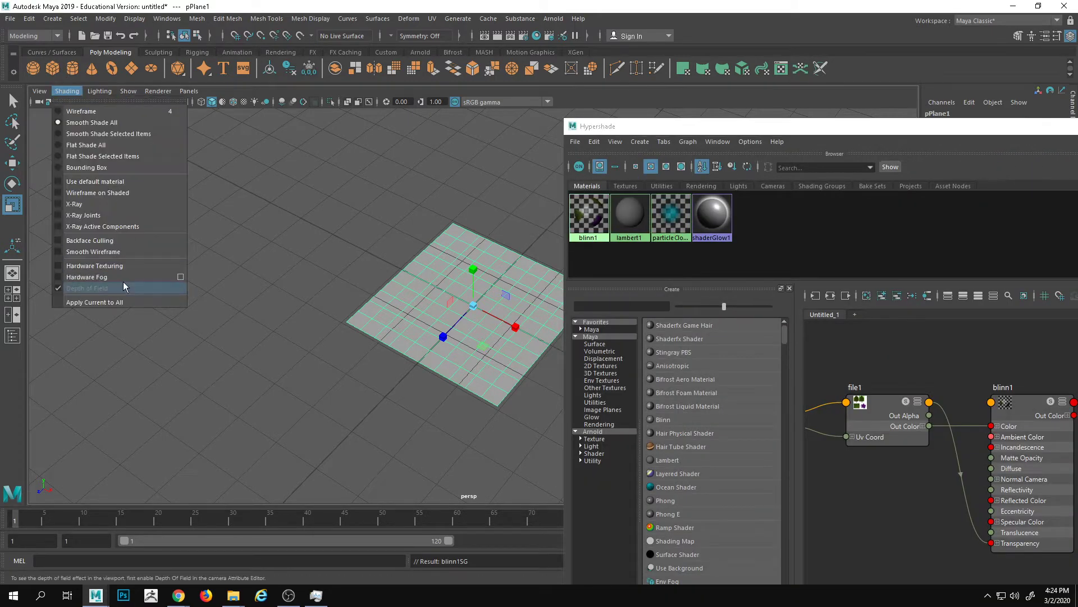
click(117, 266)
alt+middle_drag(347, 316, 316, 324)
alt+drag(316, 324, 471, 205)
click(470, 204)
alt+drag(303, 281, 292, 370)
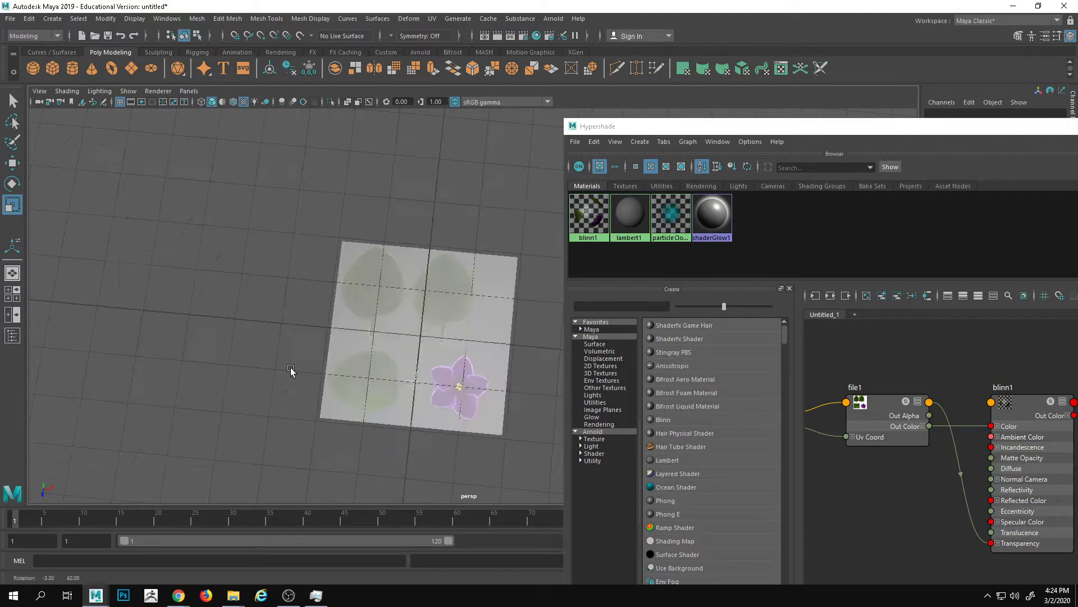
alt+right_drag(291, 371, 539, 368)
alt+drag(593, 365, 574, 321)
alt+drag(466, 303, 482, 429)
Select the blinn1 node in the shader network to refresh the leaf and flower cutouts, and reselect the textured plane.
drag(859, 133, 743, 79)
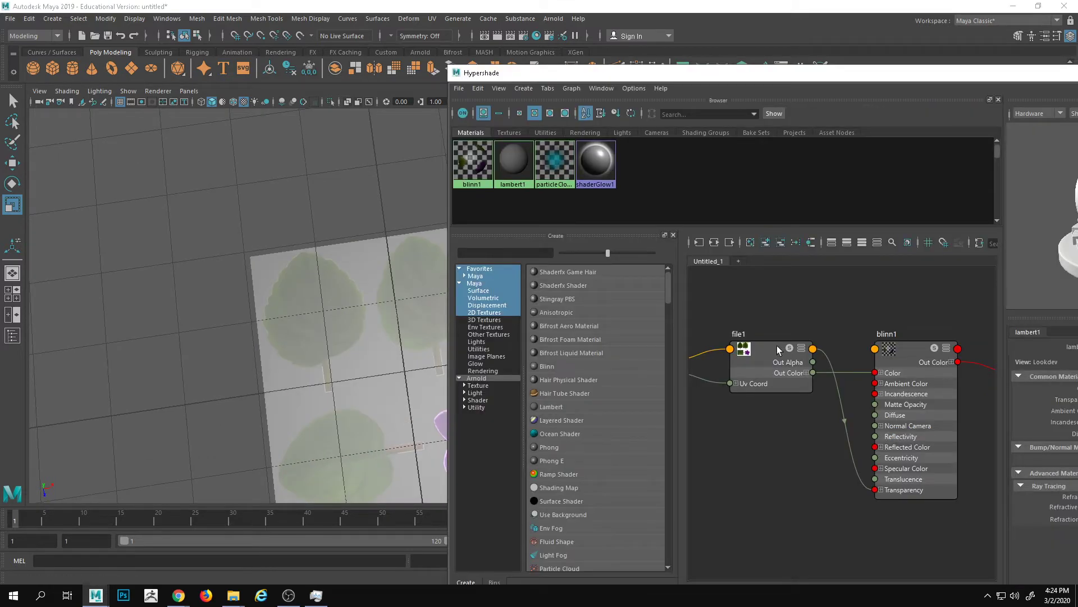
click(954, 399)
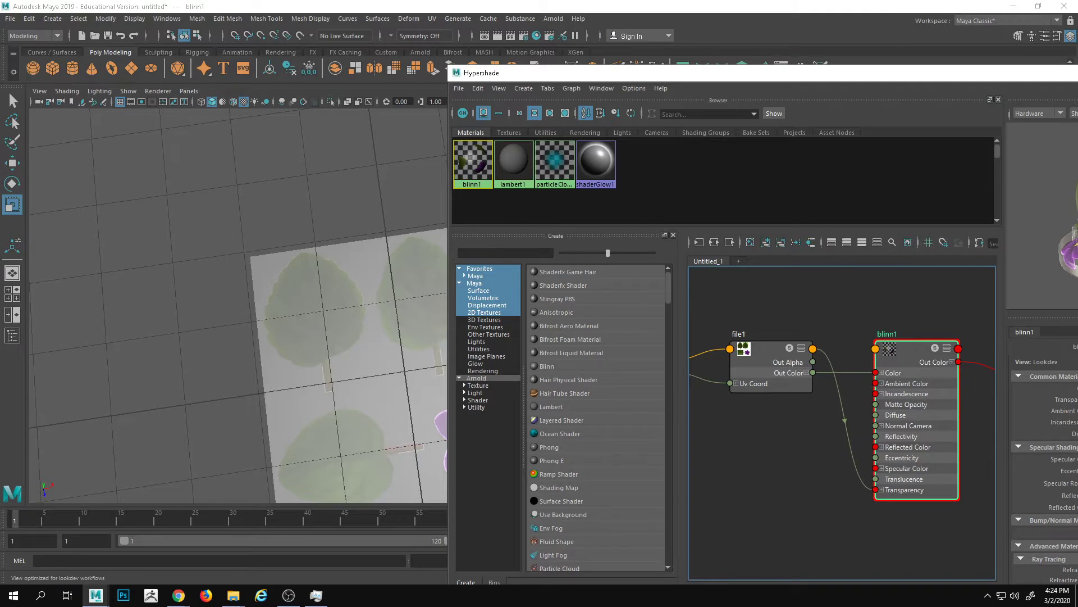
alt+drag(171, 362, 172, 336)
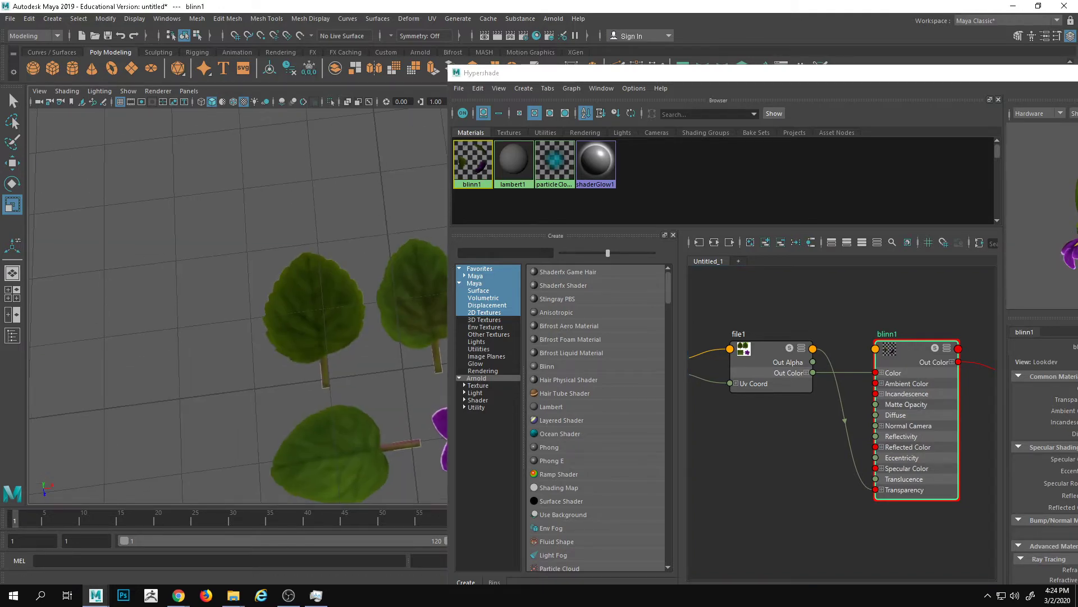
alt+drag(247, 328, 453, 348)
click(454, 348)
alt+drag(470, 402, 443, 377)
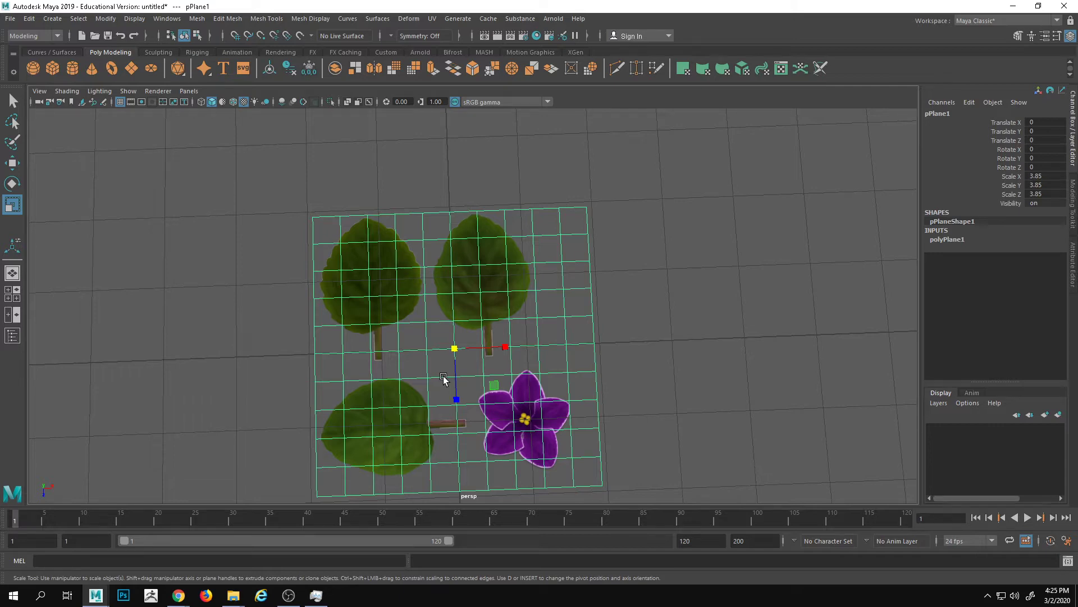
Delete the plane's faces around the other leaves and the flower, keeping only the four-by-six block around the upper-left leaf.
alt+drag(434, 344, 553, 319)
key(F9)
drag(710, 470, 468, 113)
right_drag(502, 143, 524, 246)
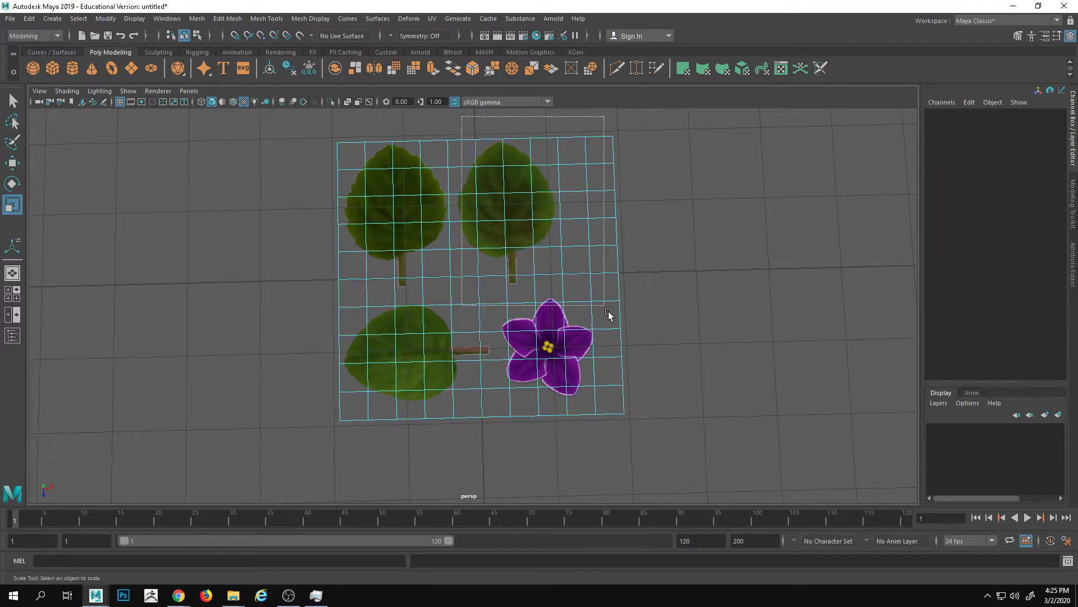
key(Delete)
drag(556, 499, 241, 330)
key(Delete)
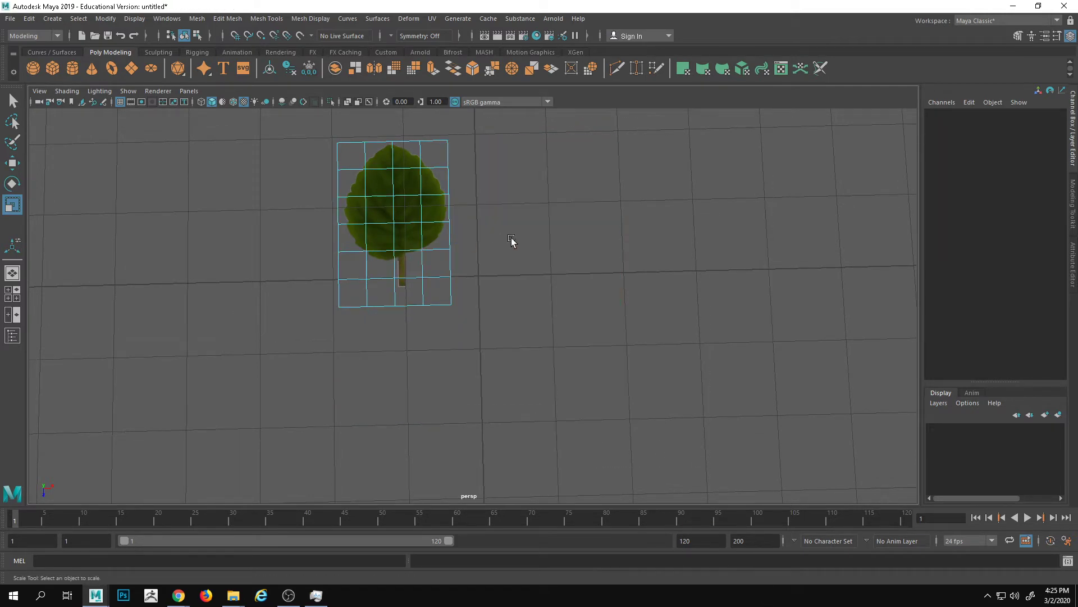
Switch the viewport to the orthographic top view and frame the remaining leaf.
alt+right_drag(511, 241, 596, 292)
click(189, 91)
mouse_move(230, 124)
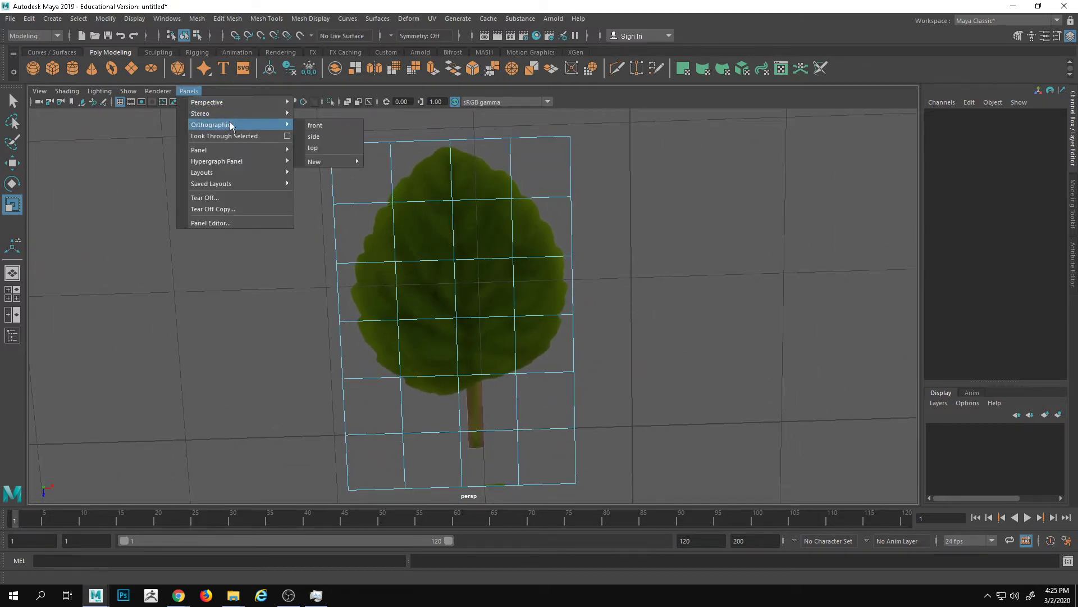
click(344, 149)
key(f)
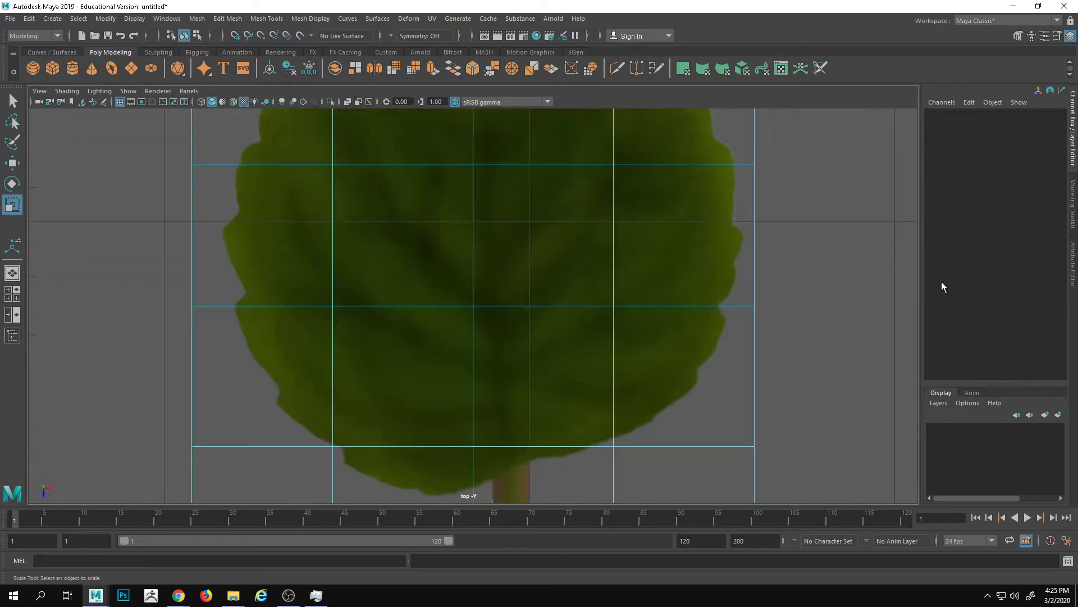
alt+right_drag(672, 303, 923, 263)
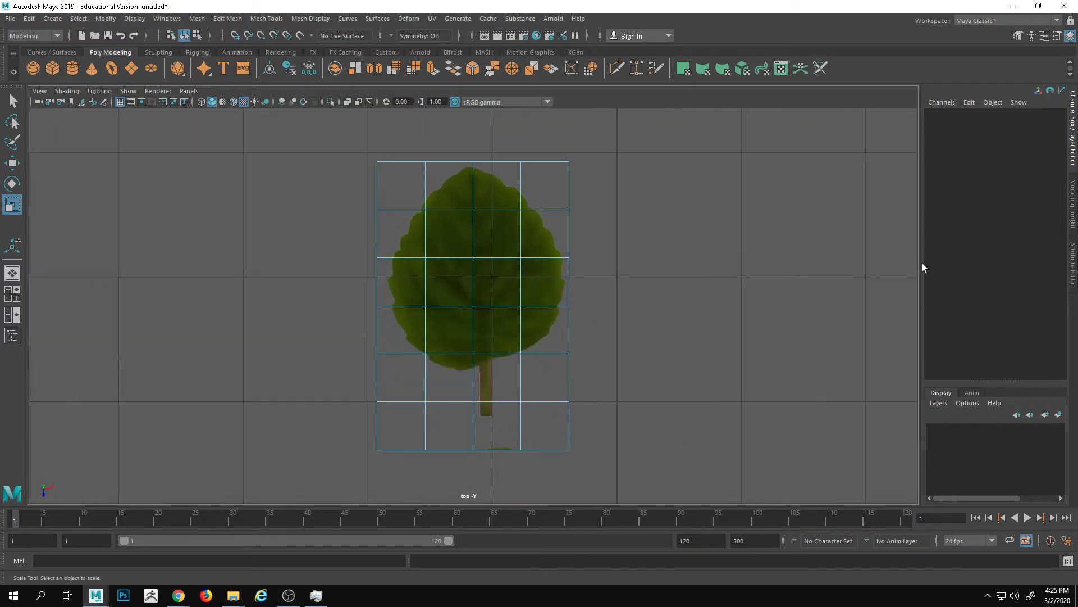
Start a Multi-Cut line on the centre edge at the leaf tip and trace it down the leaf's right side to the lower grid row.
click(1017, 36)
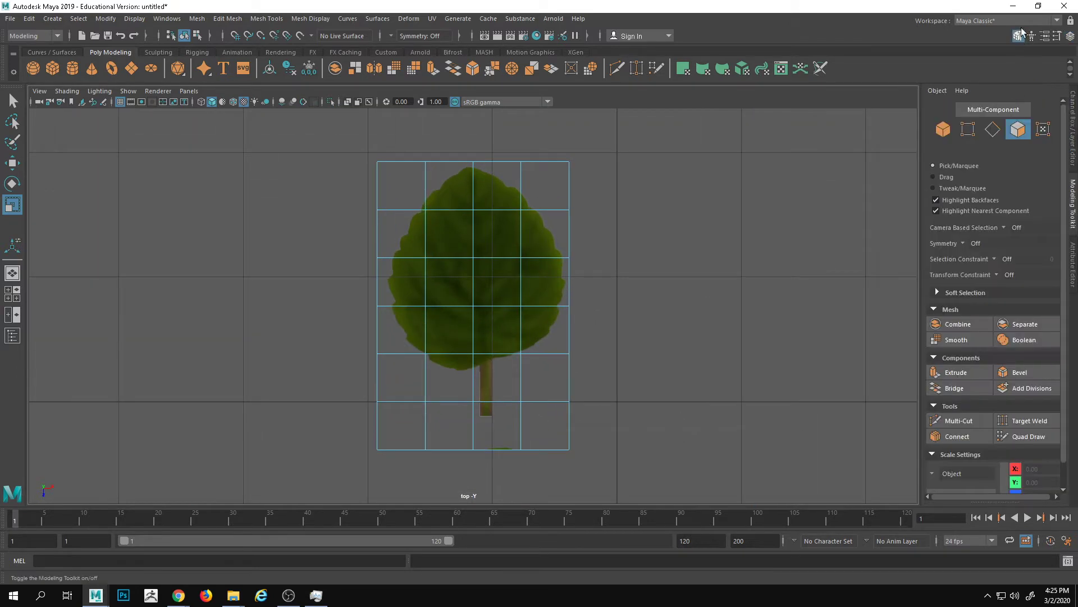
click(973, 422)
alt+right_drag(327, 245, 667, 298)
alt+right_drag(394, 203, 548, 234)
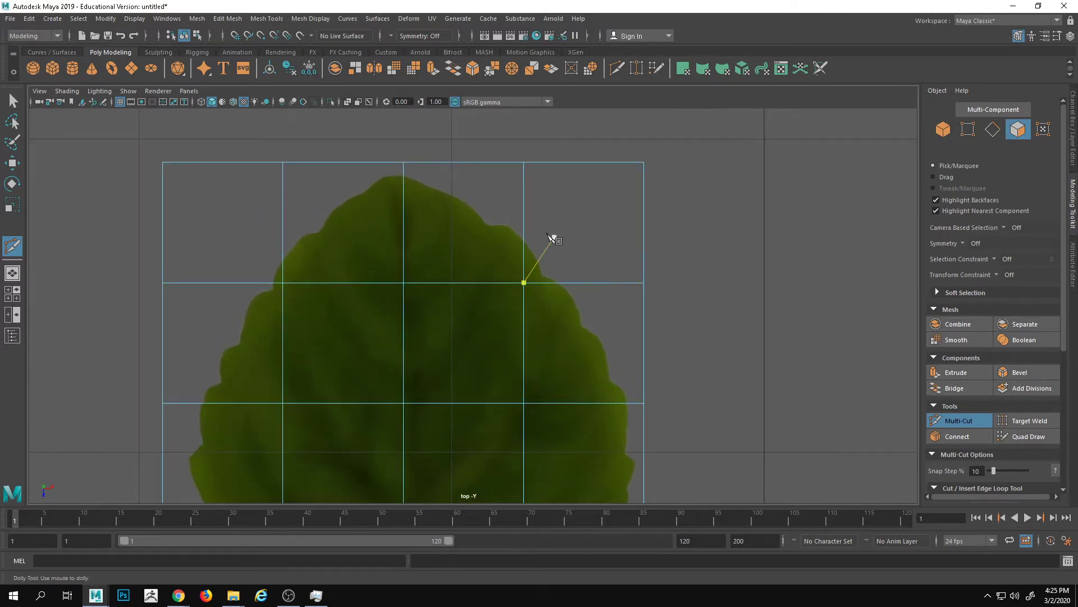
click(404, 173)
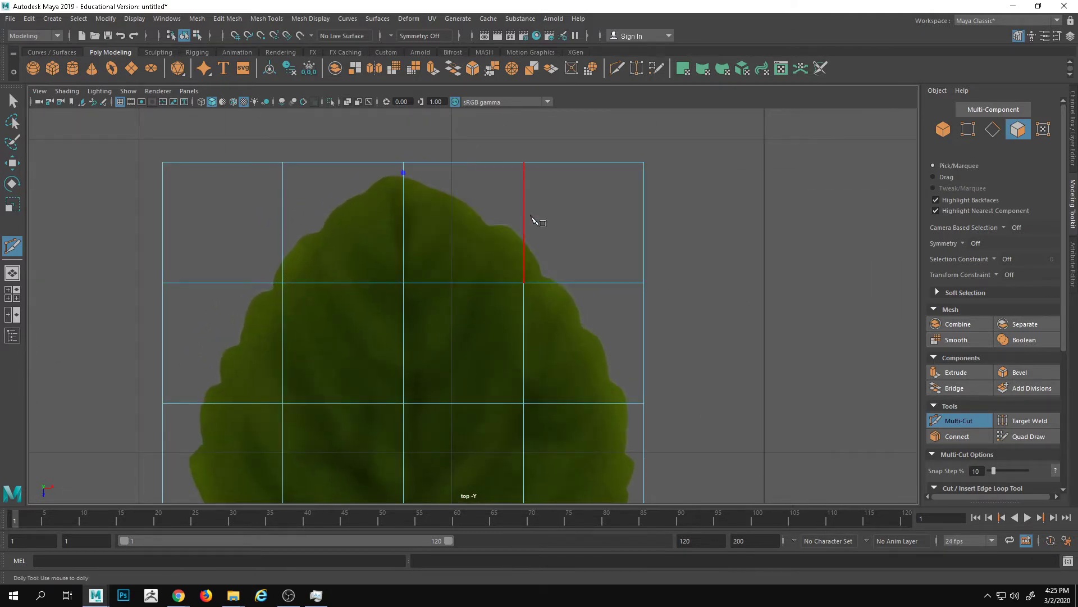
click(524, 231)
click(569, 283)
alt+middle_drag(644, 405, 607, 281)
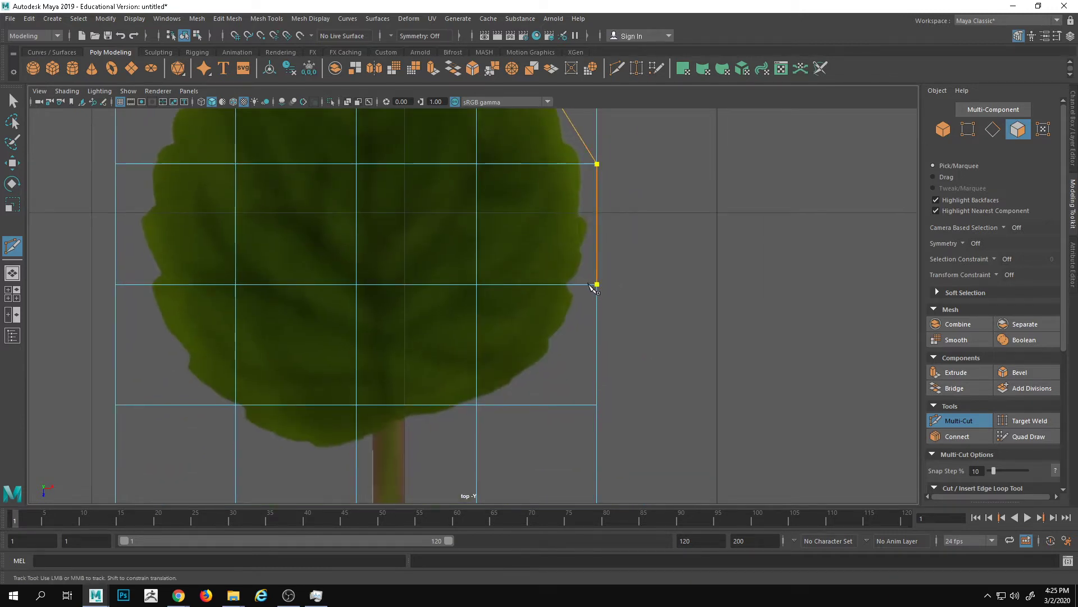
click(583, 284)
alt+middle_drag(587, 284, 597, 225)
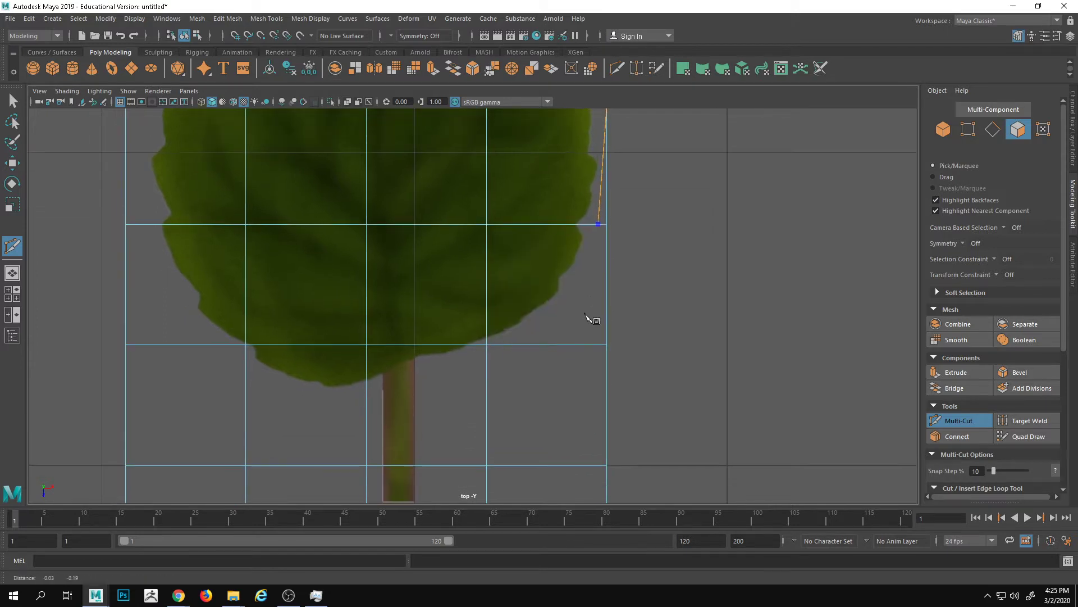
Continue the cut around the leaf's lower right and down beside the stem to the mesh's bottom edge, and apply it.
click(557, 345)
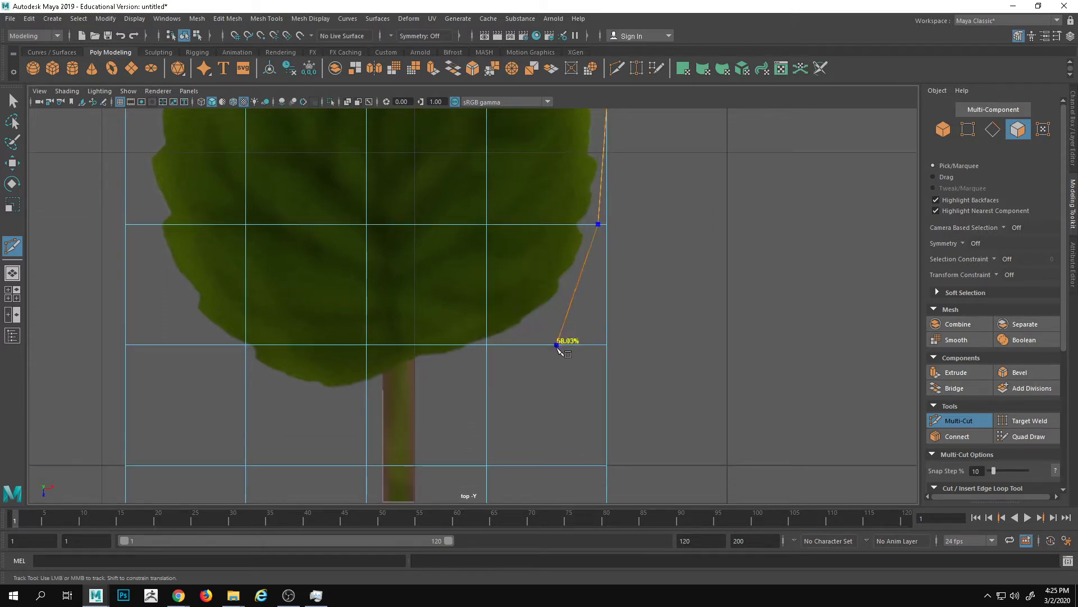
drag(557, 347, 539, 346)
alt+middle_drag(514, 372, 548, 307)
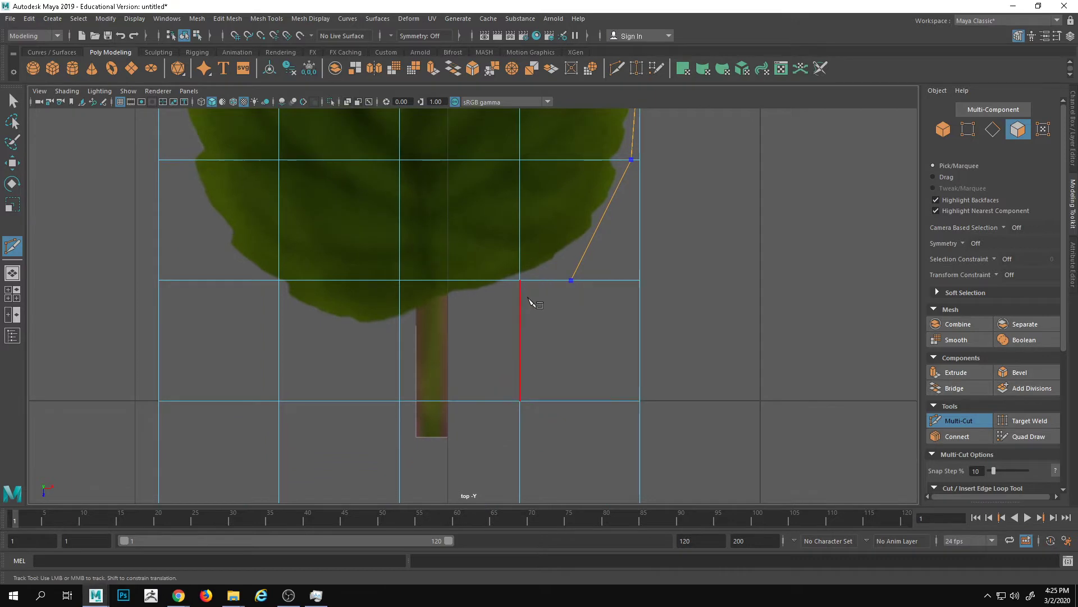
click(521, 298)
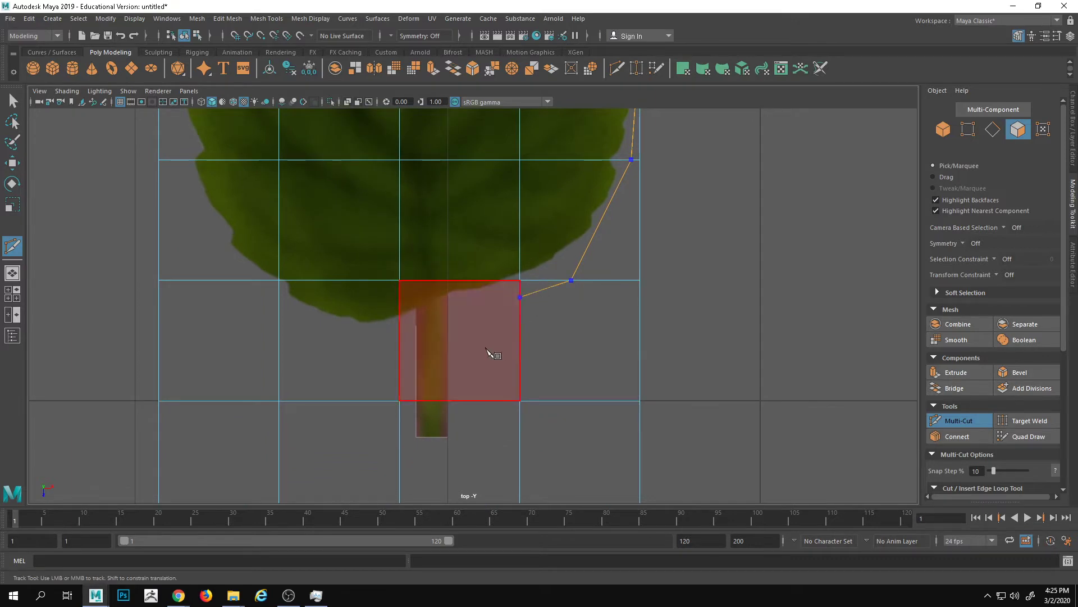
click(458, 401)
alt+middle_drag(458, 403, 491, 317)
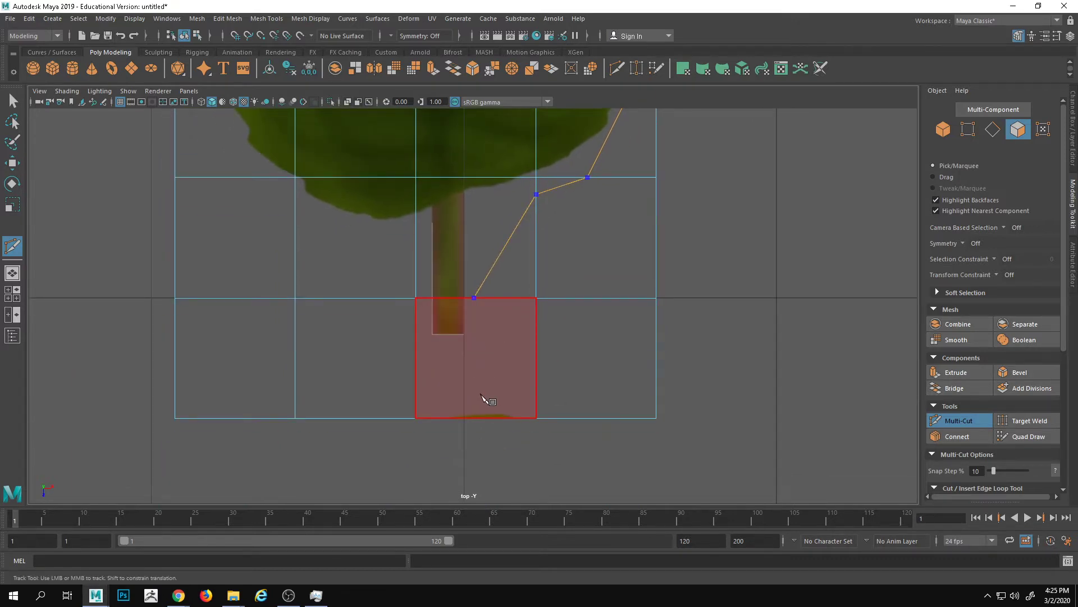
click(478, 417)
key(Return)
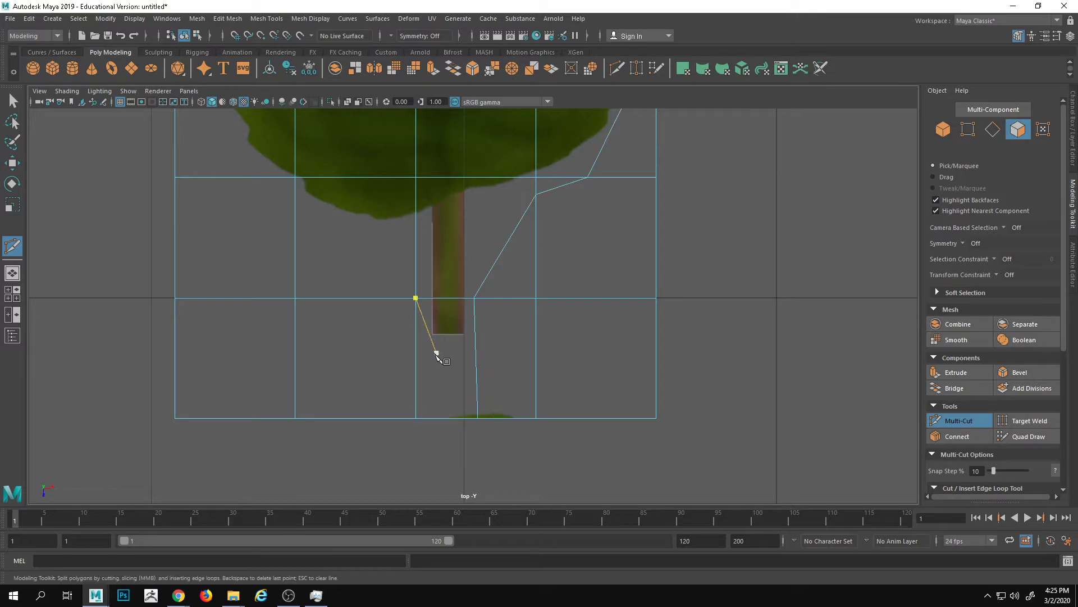
Start a second Multi-Cut line at the grid vertex left of the stem and trace it around the leaf's lower-left edge.
alt+middle_drag(477, 352, 373, 393)
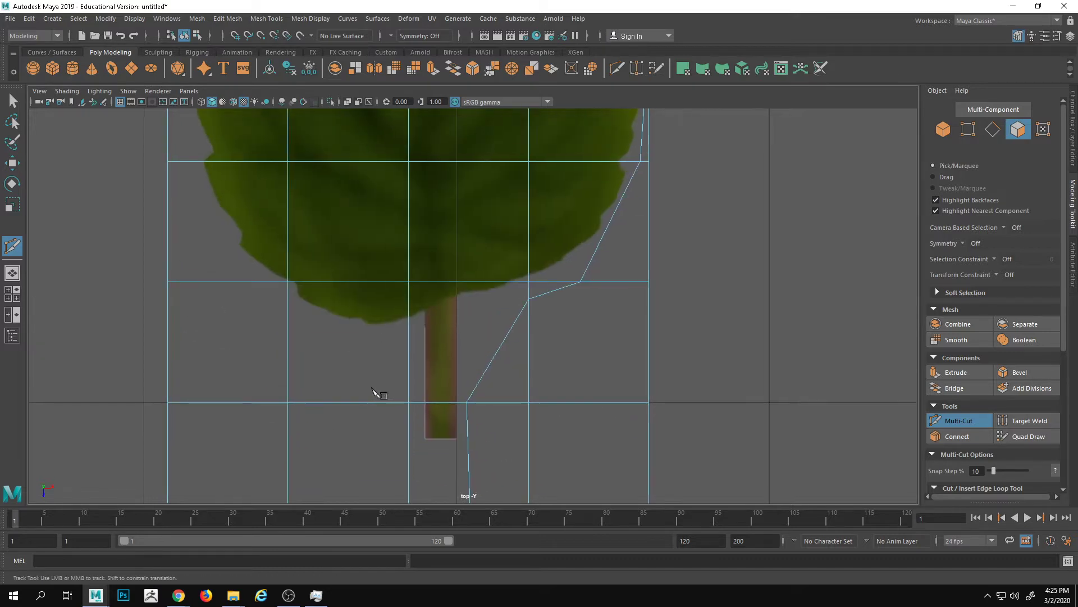
click(408, 402)
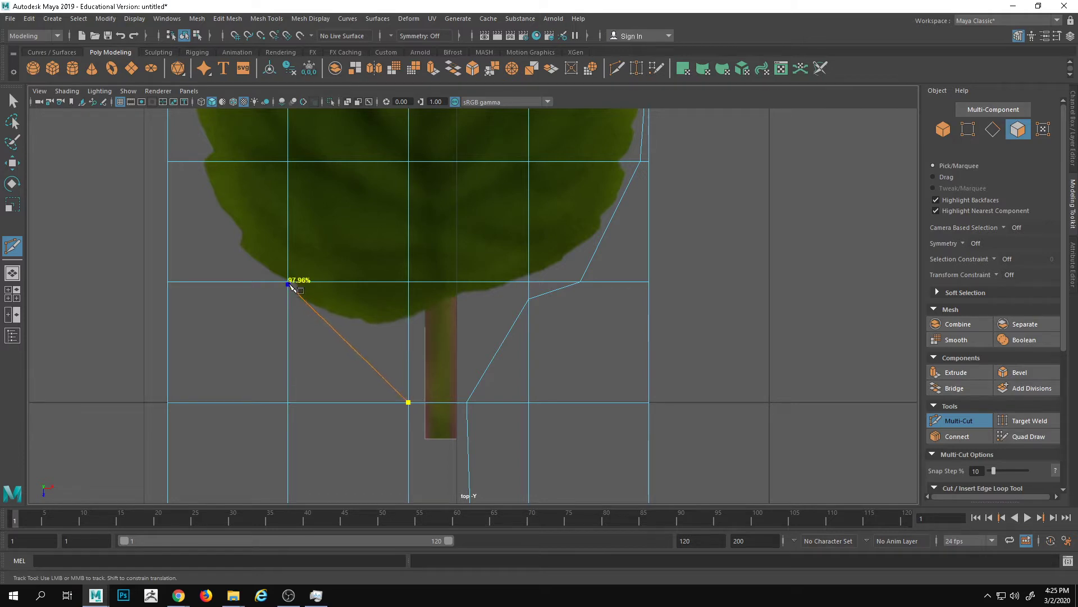
click(288, 296)
click(267, 281)
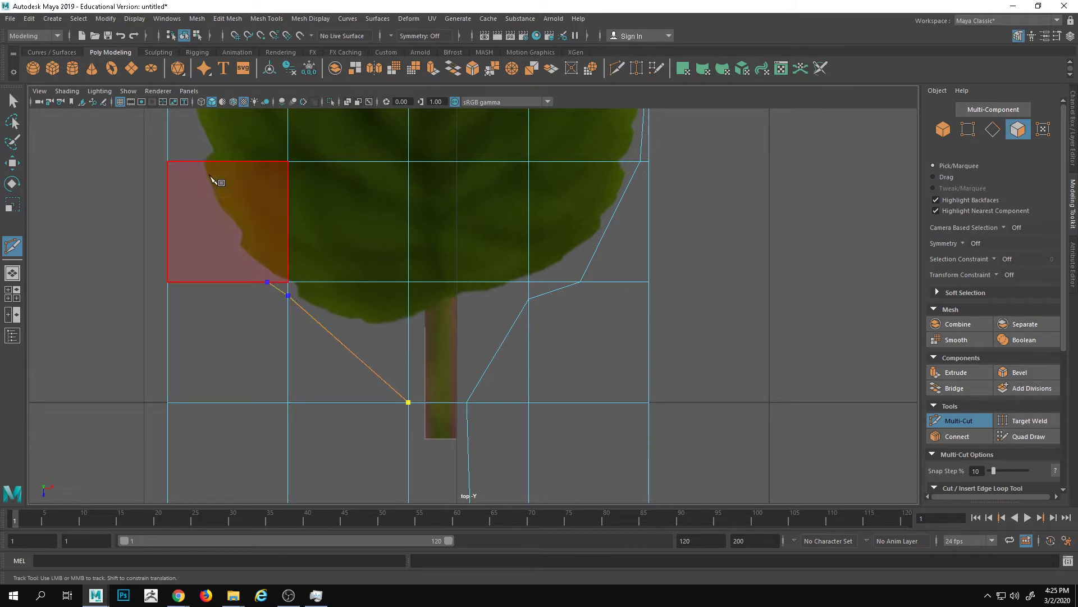
click(193, 162)
alt+middle_drag(197, 133, 259, 243)
key(ctrl+z)
alt+middle_drag(291, 346, 283, 299)
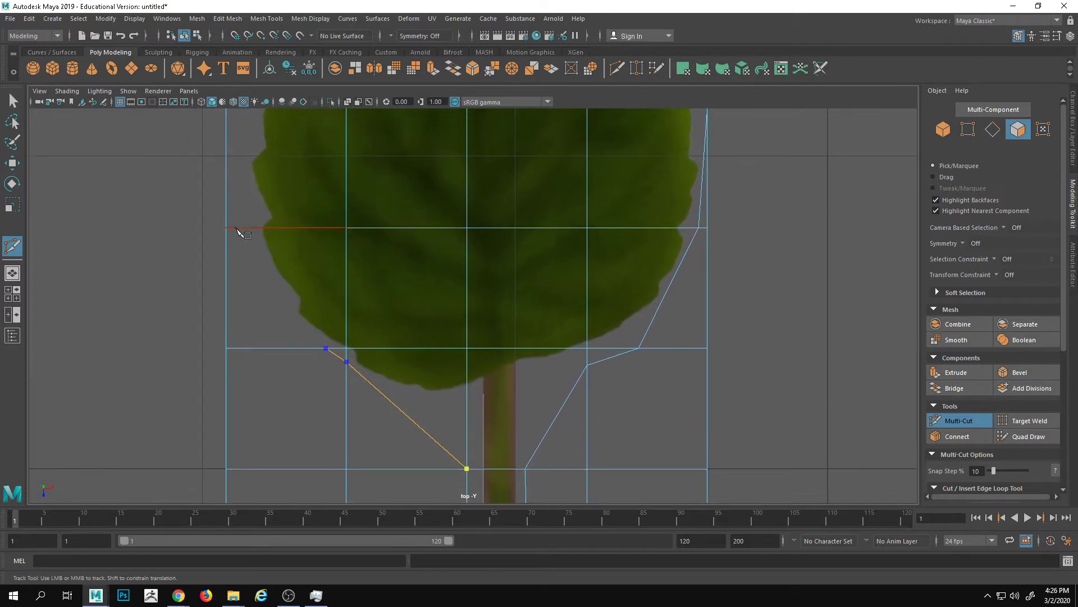
Continue the cut up the leaf's left side to the mesh's top-centre vertex and apply it.
drag(236, 227, 236, 248)
alt+middle_drag(251, 207, 263, 325)
click(260, 226)
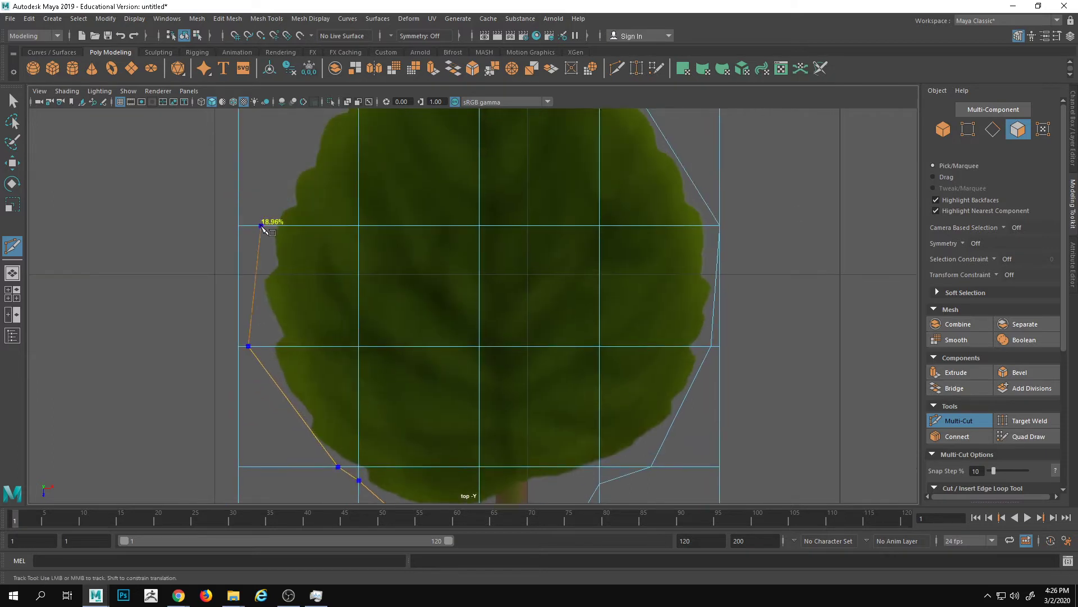
alt+middle_drag(262, 227, 223, 413)
click(269, 319)
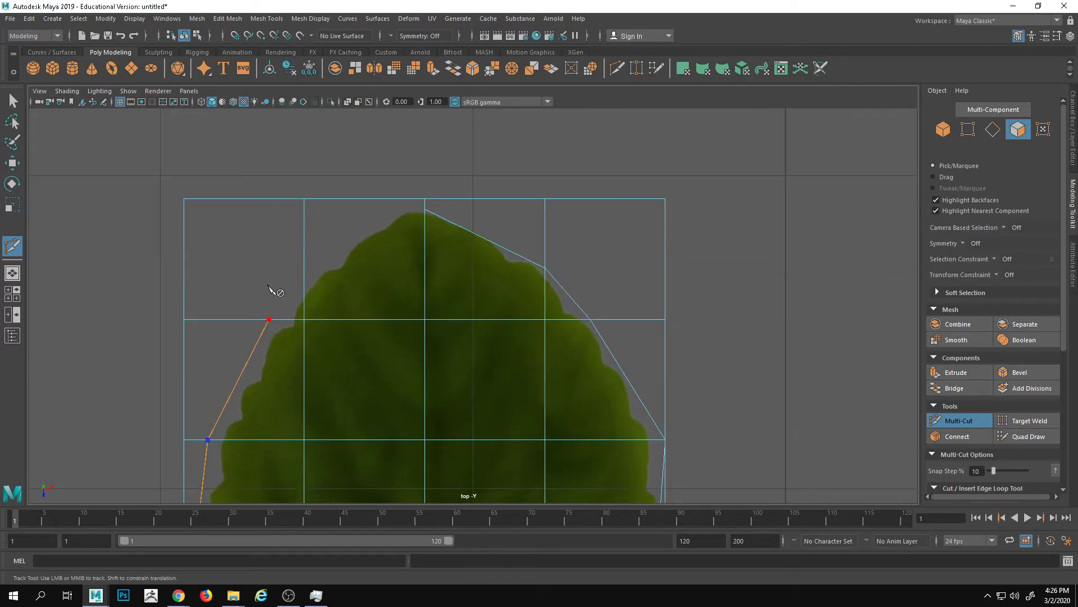
click(304, 281)
key(w)
scroll(523, 324, down, 1)
scroll(562, 314, up, 2)
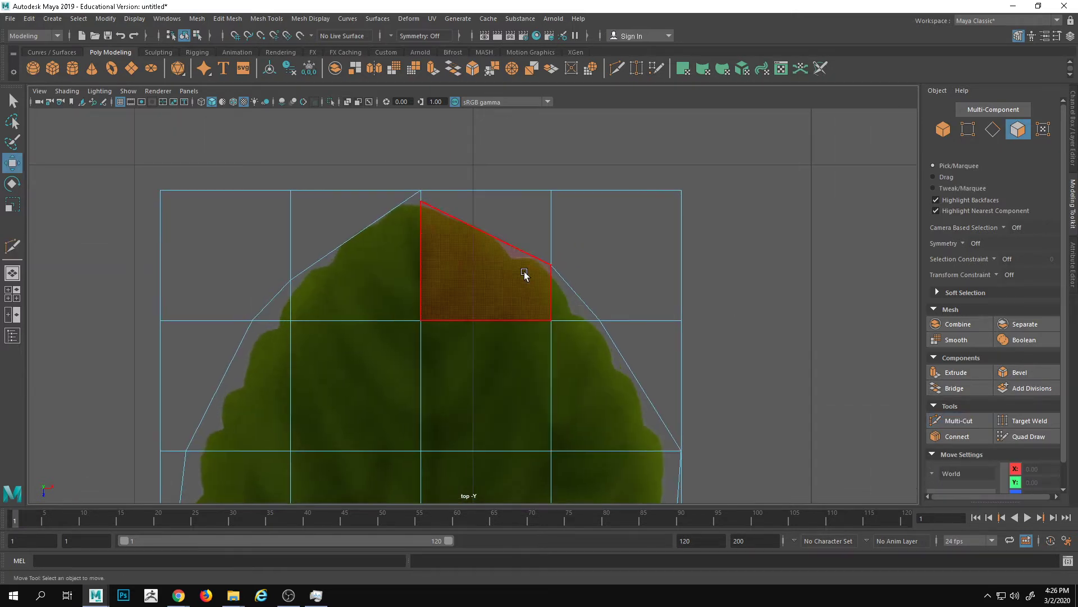
Multi-Cut a new edge from the mesh's top-centre vertex to the existing cut point at the leaf's upper right.
key(ctrl+shift+x)
click(422, 201)
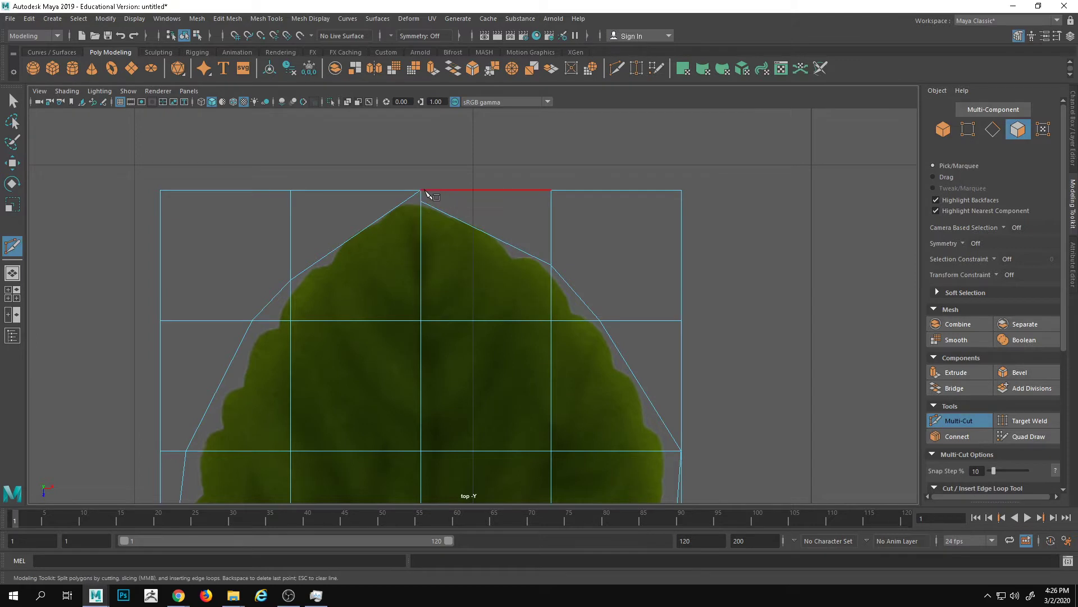
click(421, 191)
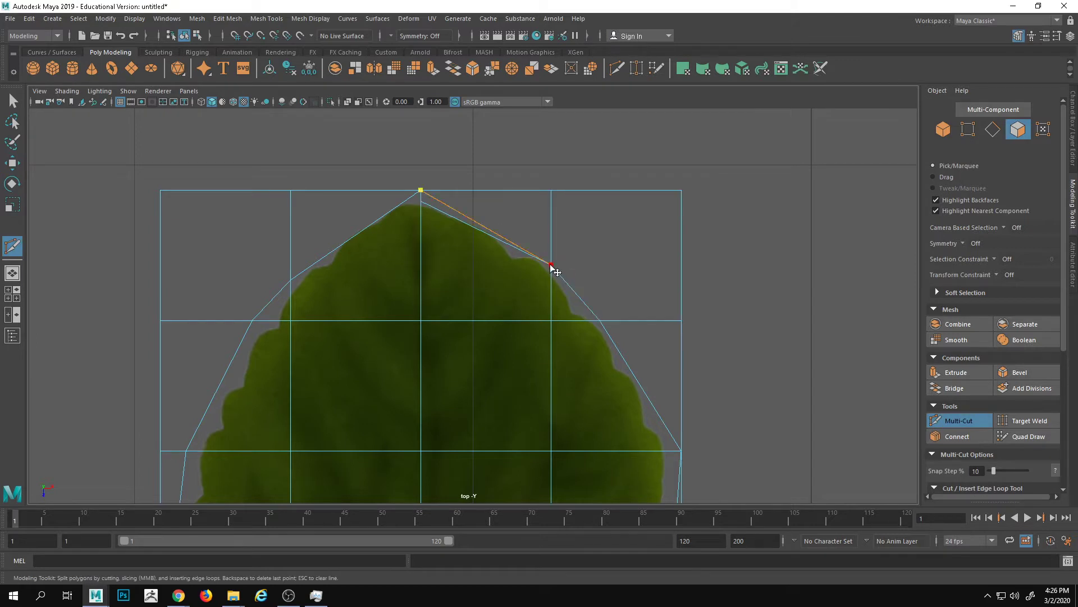
key(w)
Delete the redundant cut edge just beneath the new edge at the upper right of the leaf tip.
alt+right_drag(546, 271, 705, 262)
right_drag(465, 242, 459, 199)
click(460, 208)
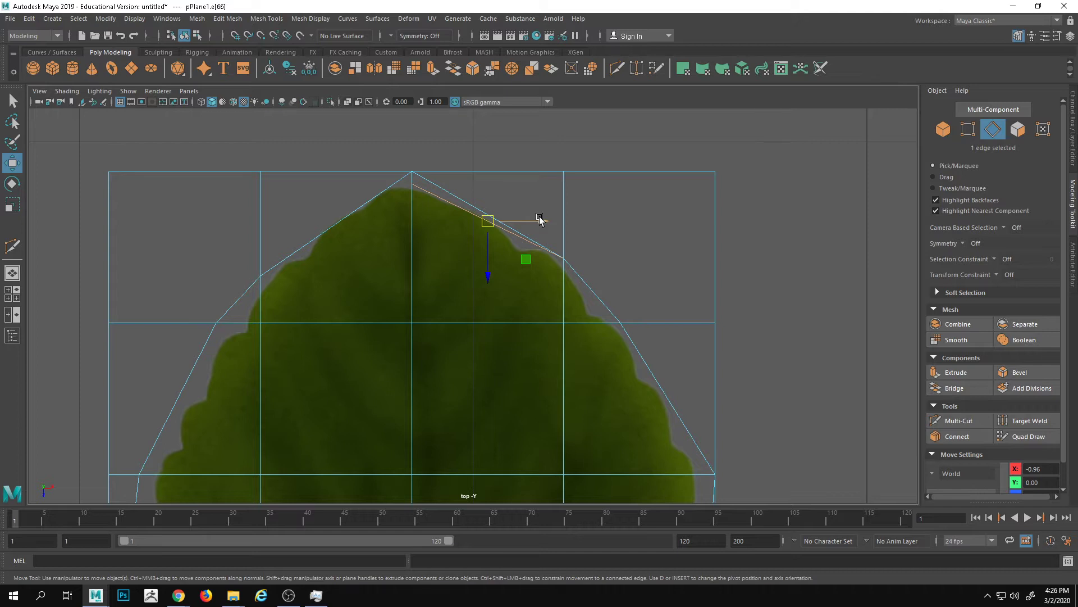
key(Delete)
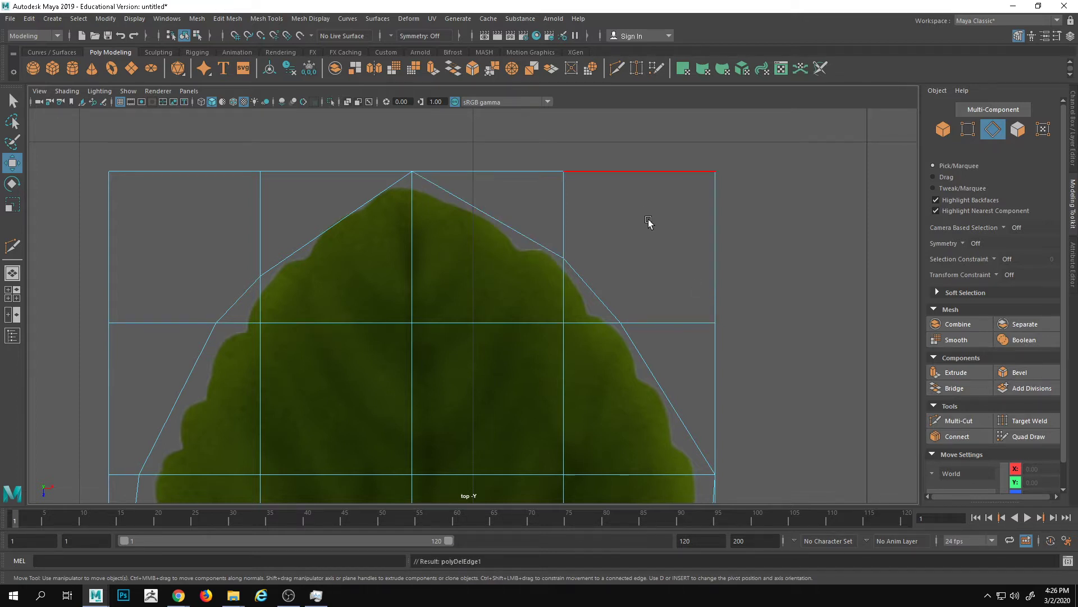
key(ctrl+z)
key(Delete)
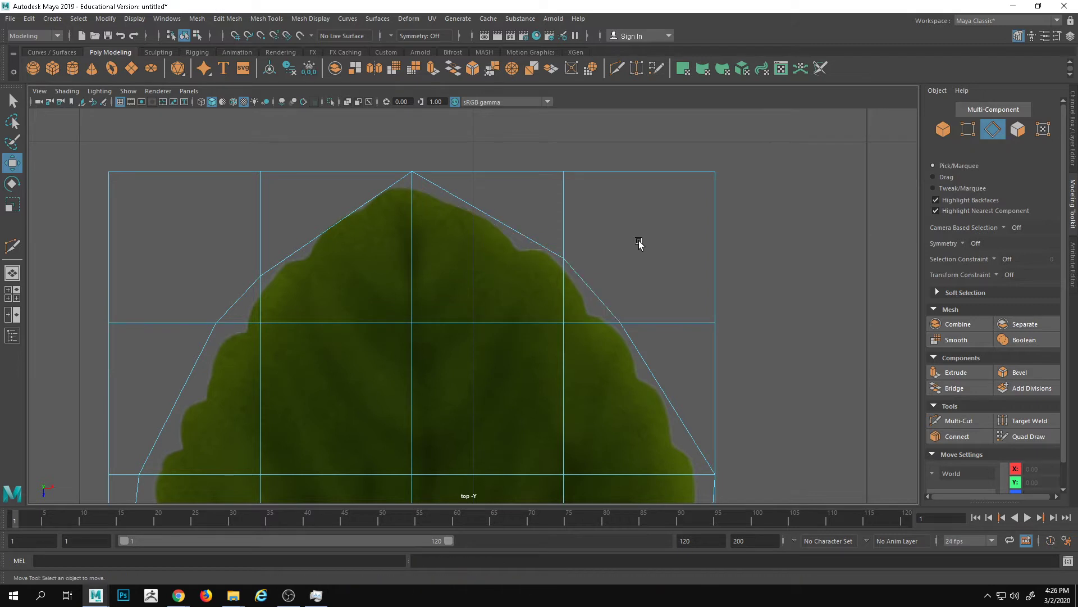
right_drag(511, 243, 450, 248)
alt+right_drag(268, 234, 536, 225)
mouse_move(537, 225)
alt+middle_down()
mouse_move(498, 403)
mouse_move(617, 346)
alt+middle_up()
alt+right_drag(618, 346, 1067, 449)
drag(421, 137, 475, 214)
alt+right_drag(630, 318, 550, 338)
alt+right_drag(484, 331, 801, 342)
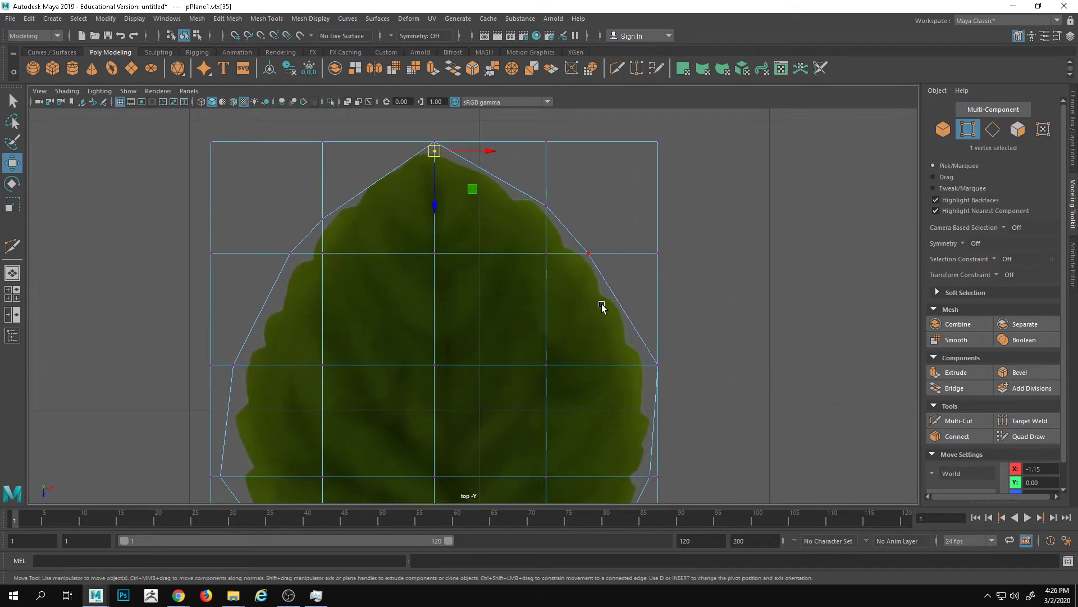
Undo the last edge deletion and remove the redundant edge beneath the leaf tip's upper-right cut together with its leftover vertices.
alt+right_drag(602, 306, 649, 336)
key(ctrl+z)
key(ctrl+z)
key(ctrl+z)
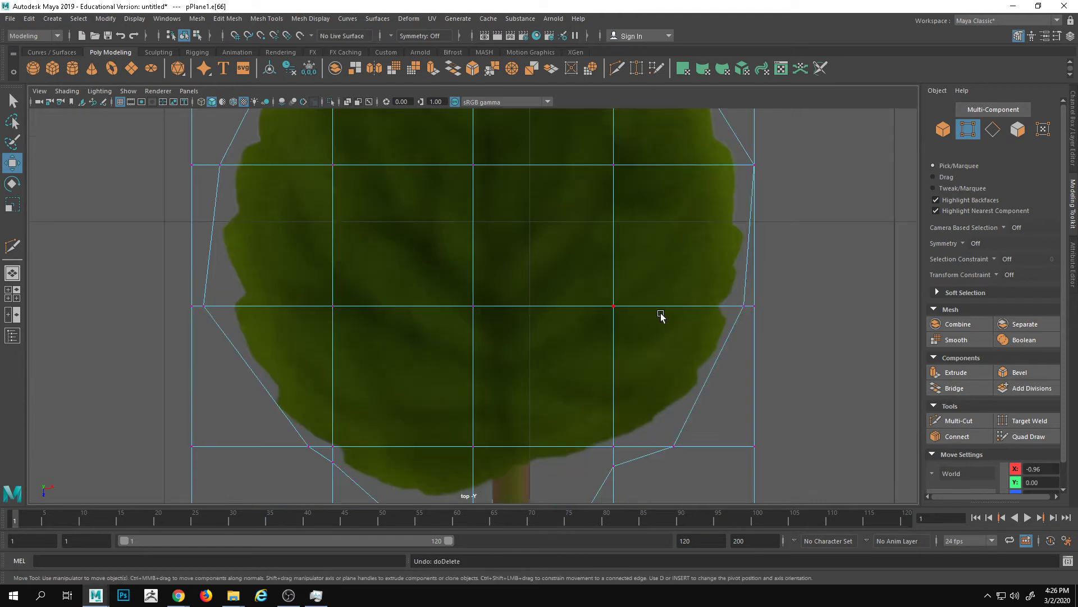
alt+middle_drag(527, 245, 550, 442)
alt+right_drag(550, 442, 522, 322)
alt+middle_drag(522, 322, 519, 344)
alt+right_drag(519, 344, 899, 385)
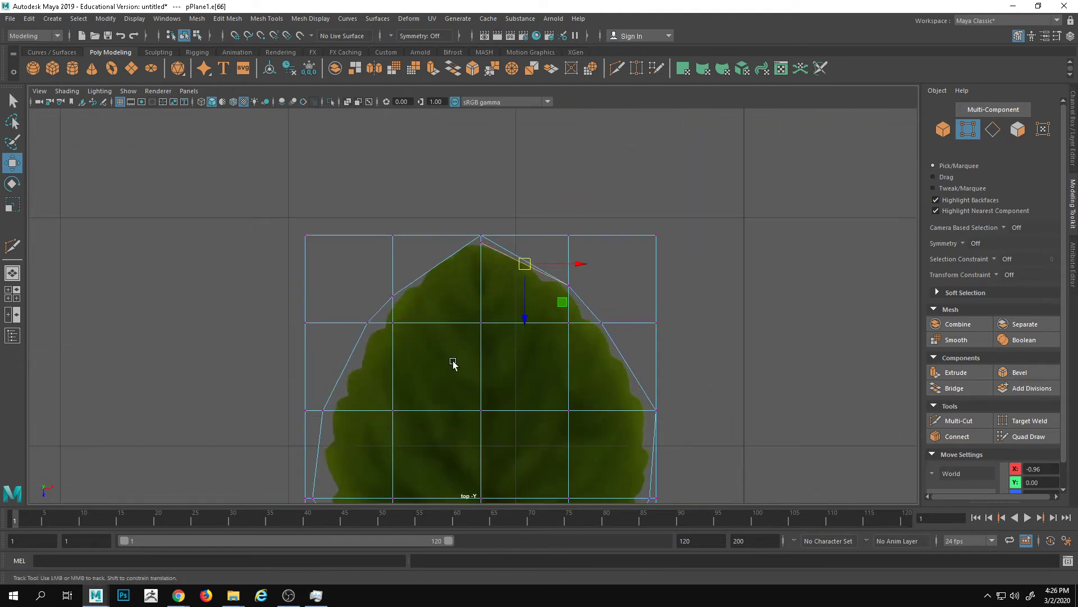
alt+middle_drag(479, 357, 471, 365)
key(ctrl+Delete)
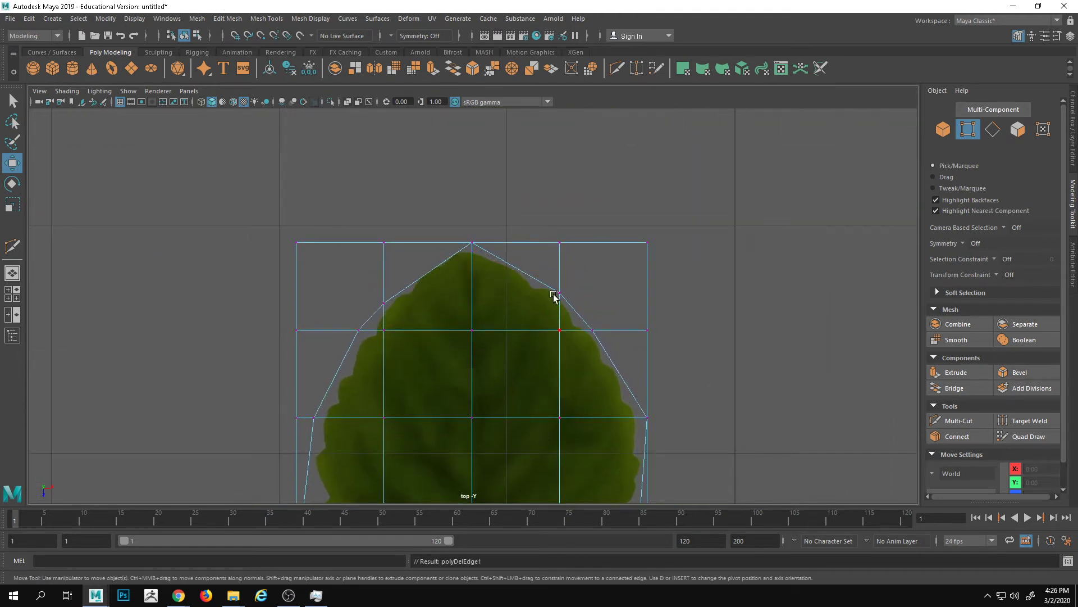
click(275, 20)
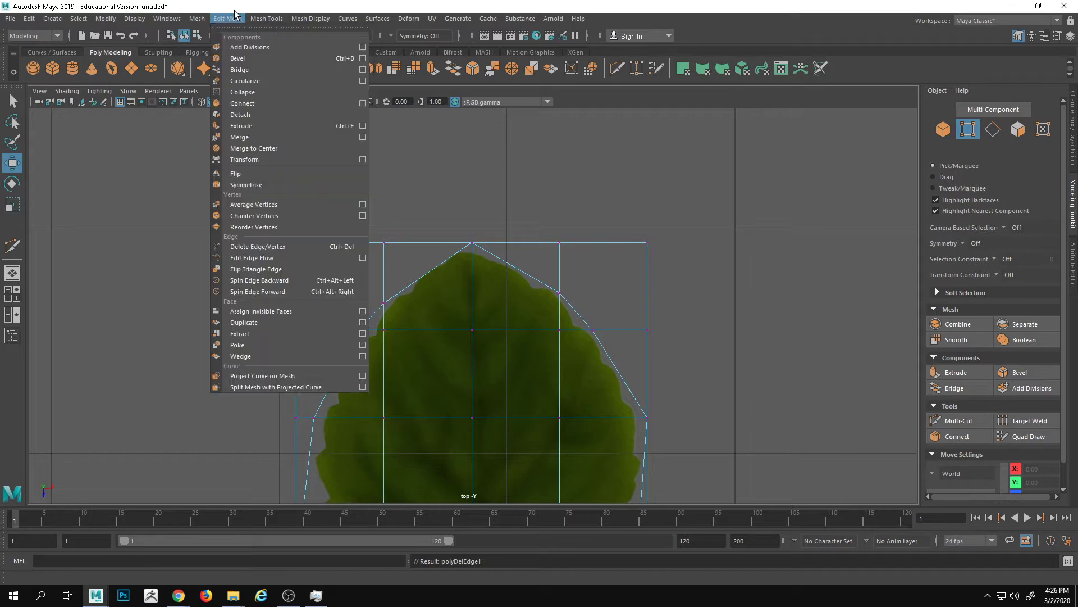
click(256, 19)
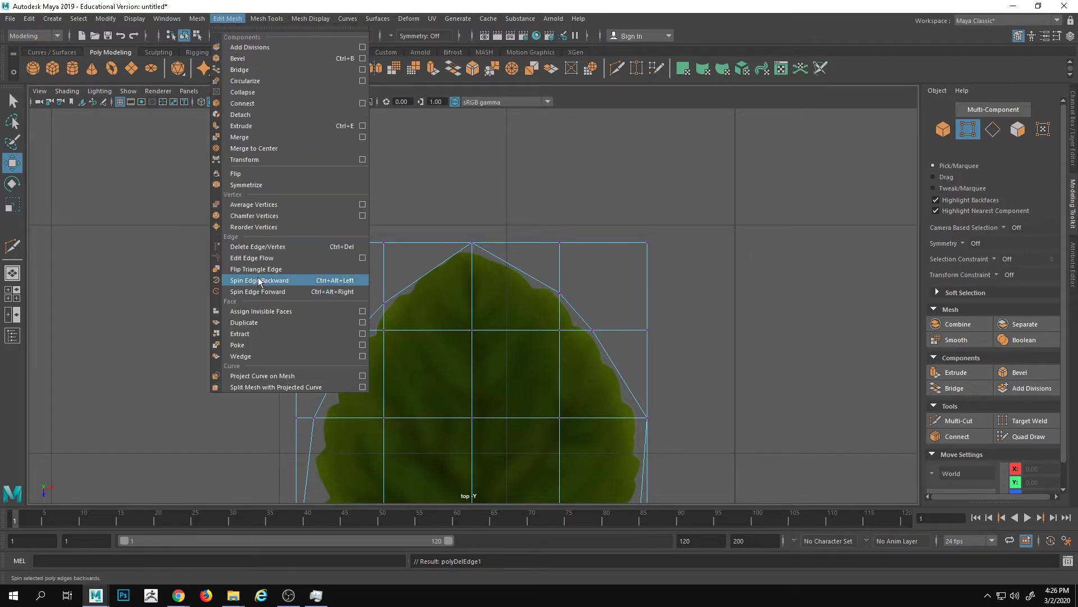
click(375, 363)
Delete all mesh faces lying outside the cut outline around the leaf and stem, and return to object selection.
alt+middle_drag(376, 364, 373, 328)
alt+right_drag(483, 415, 691, 373)
alt+middle_drag(692, 372, 677, 359)
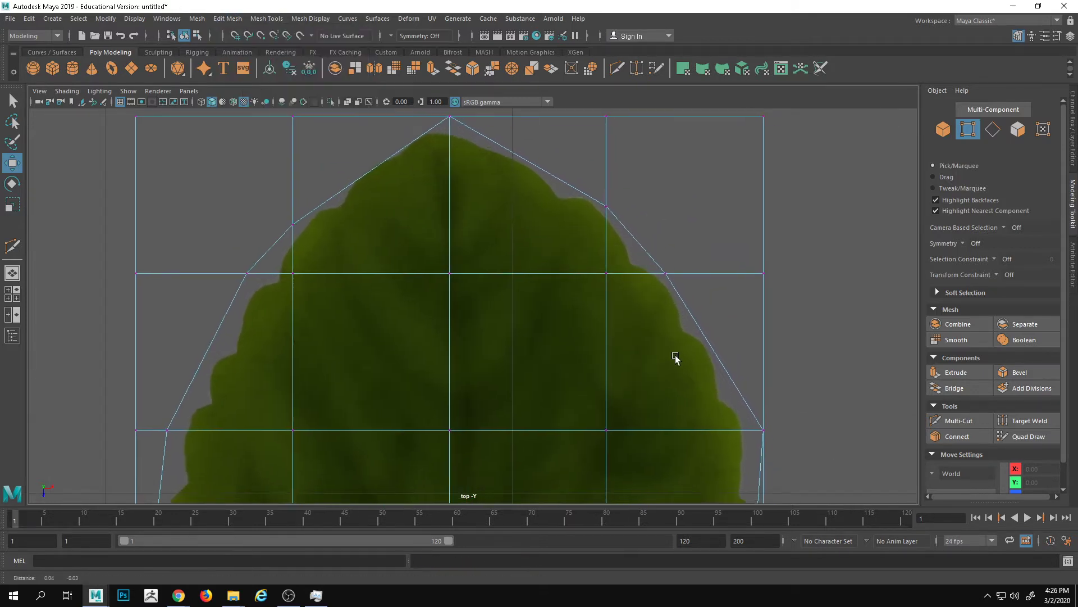
alt+right_drag(676, 359, 612, 287)
alt+middle_drag(613, 287, 618, 261)
alt+right_drag(618, 261, 647, 377)
alt+right_drag(652, 375, 765, 331)
click(537, 209)
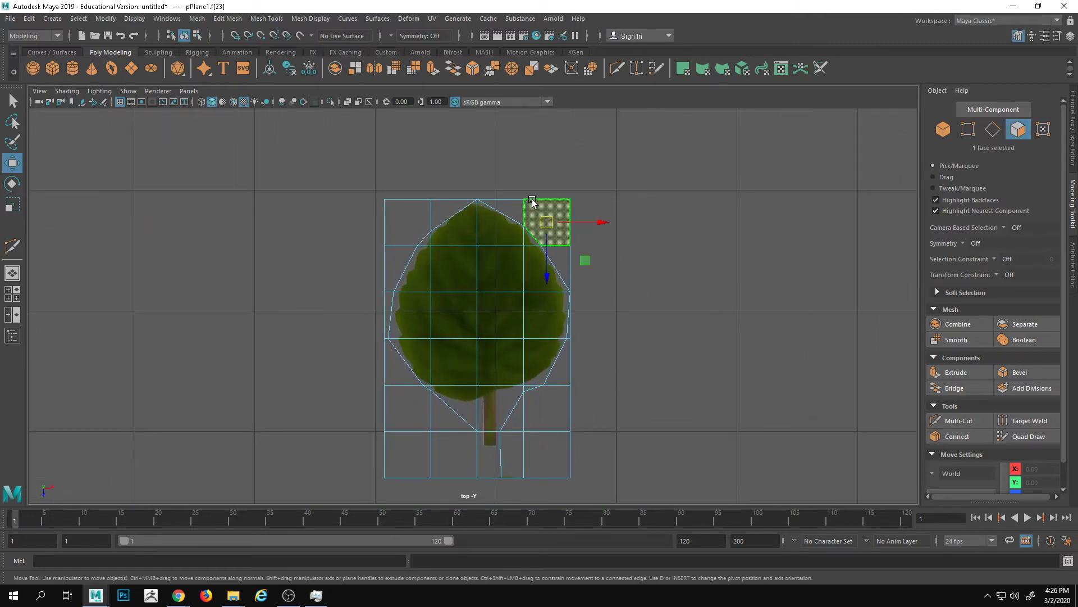
shift+click(504, 202)
shift+click(454, 201)
shift+click(403, 212)
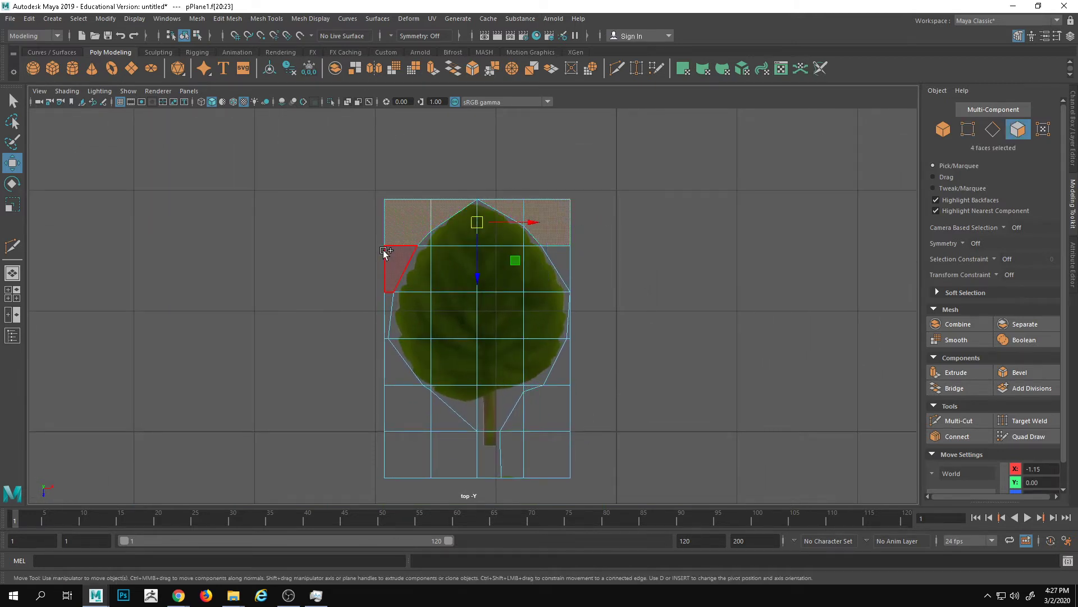
shift+click(385, 321)
shift+click(386, 372)
shift+click(400, 411)
shift+click(408, 452)
shift+click(450, 453)
shift+click(458, 417)
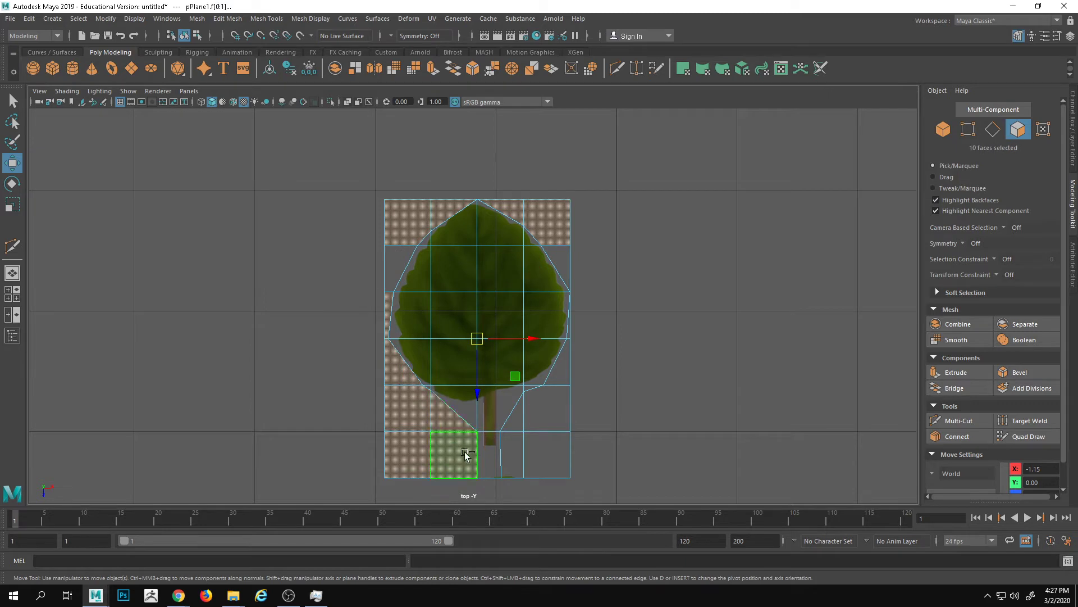
shift+click(547, 478)
shift+click(514, 458)
shift+click(514, 415)
shift+click(549, 413)
shift+click(566, 363)
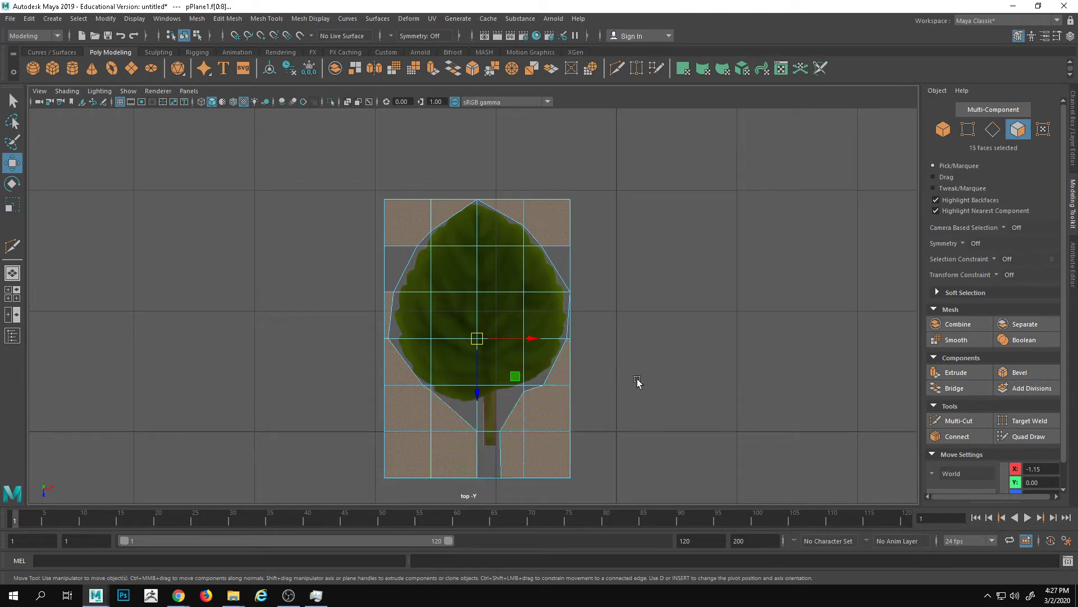
key(Delete)
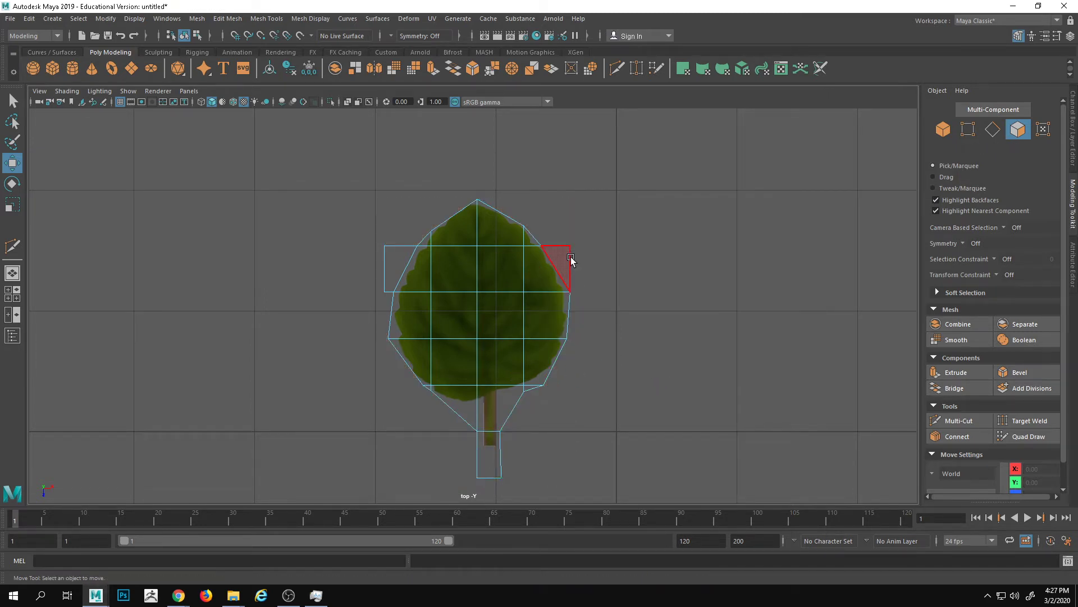
key(F8)
Multi-Cut a new edge across the narrow stem strip just below the end of the stem.
scroll(494, 381, up, 3)
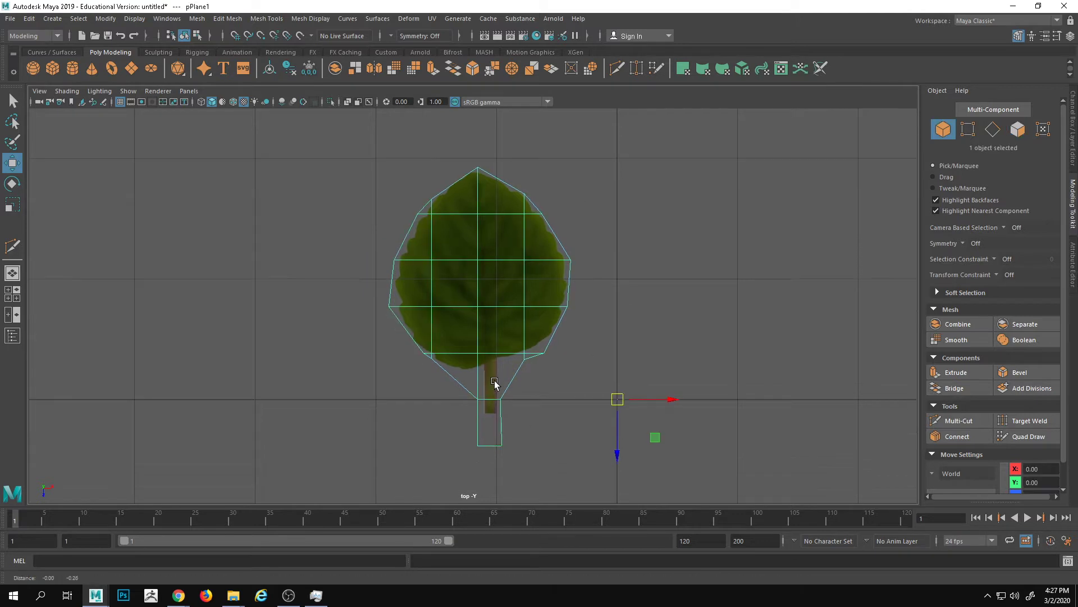
scroll(505, 424, up, 1)
alt+middle_drag(573, 356, 560, 407)
alt+middle_drag(487, 485, 486, 445)
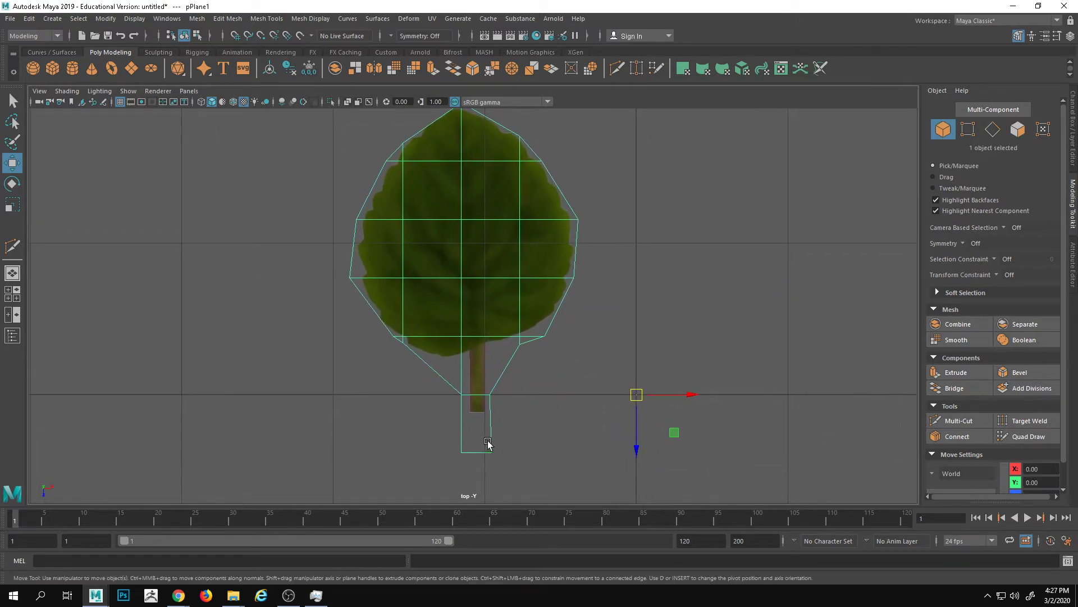
key(ctrl+shift+x)
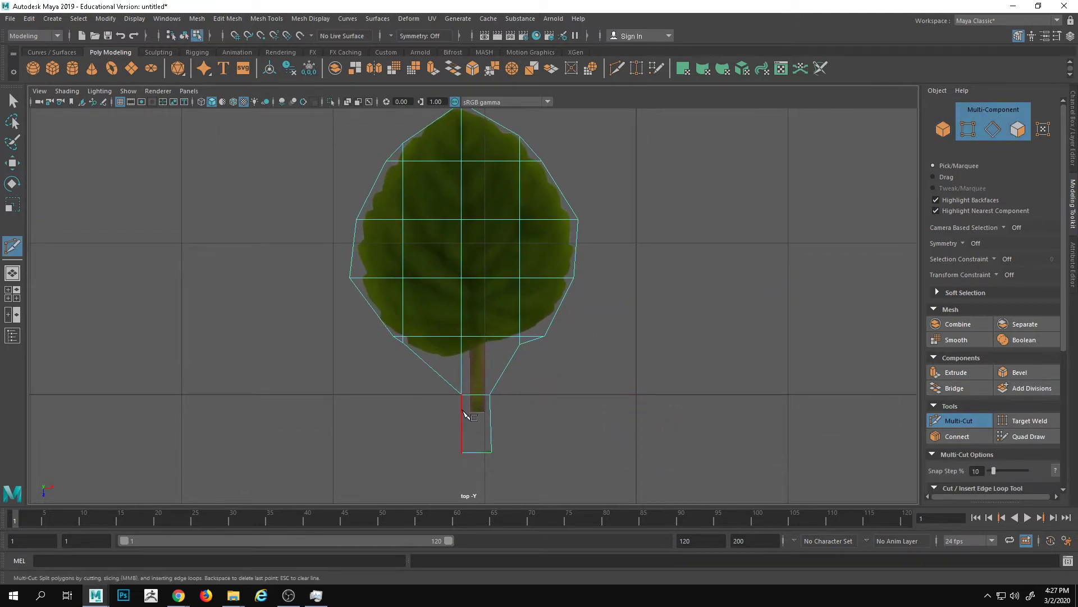
click(491, 418)
key(w)
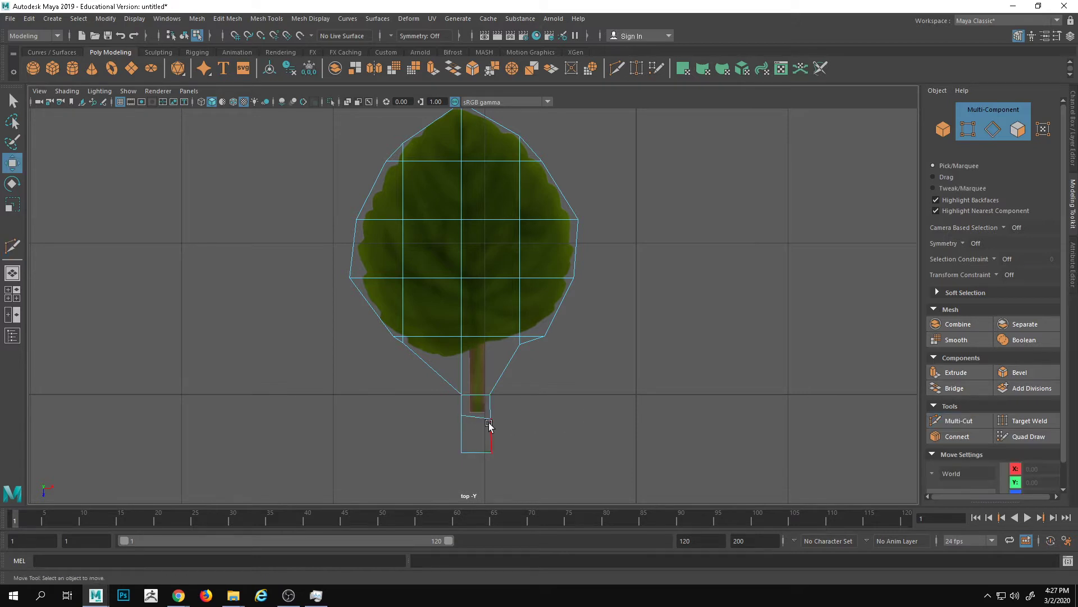
Multi-Cut a centre line from the leaf tip vertex along the midrib and down the stem to the cut below its end.
key(ctrl+shift+x)
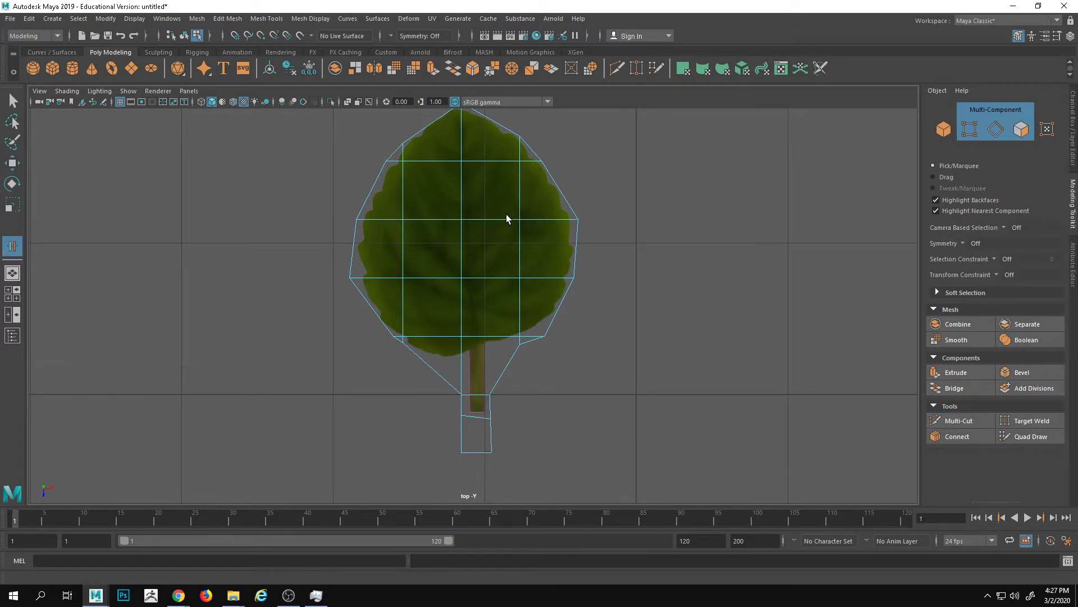
click(959, 420)
alt+middle_drag(462, 154, 472, 227)
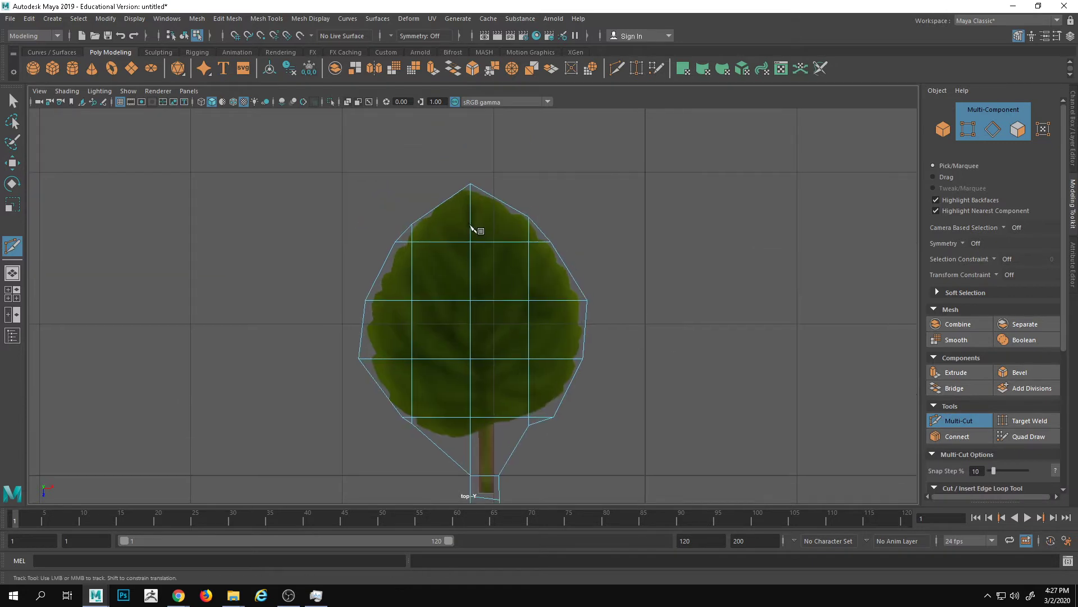
click(470, 184)
click(486, 302)
alt+middle_drag(491, 312, 490, 264)
click(483, 312)
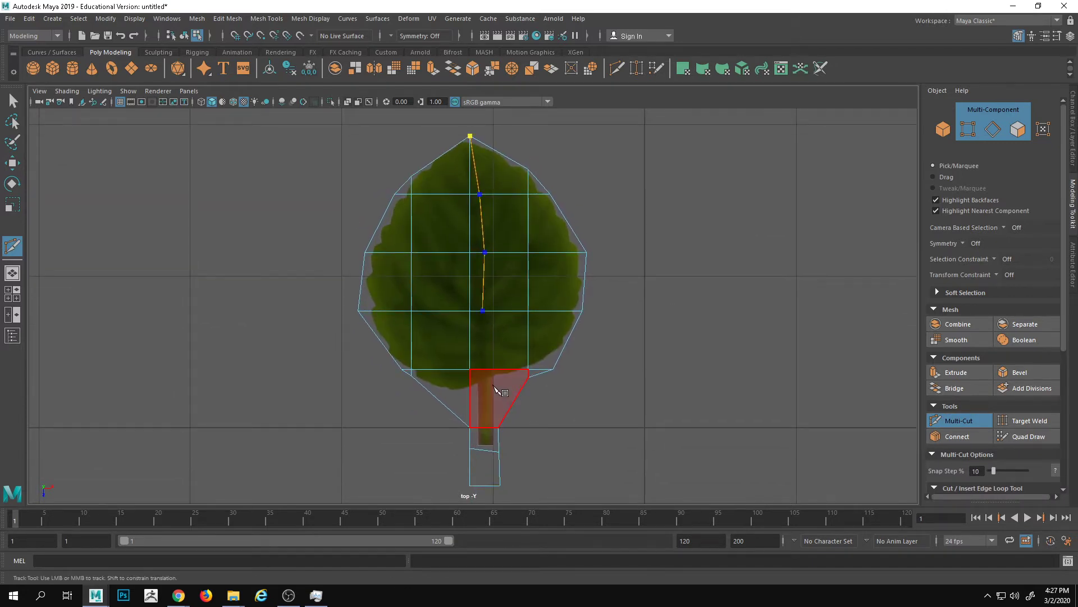
click(486, 371)
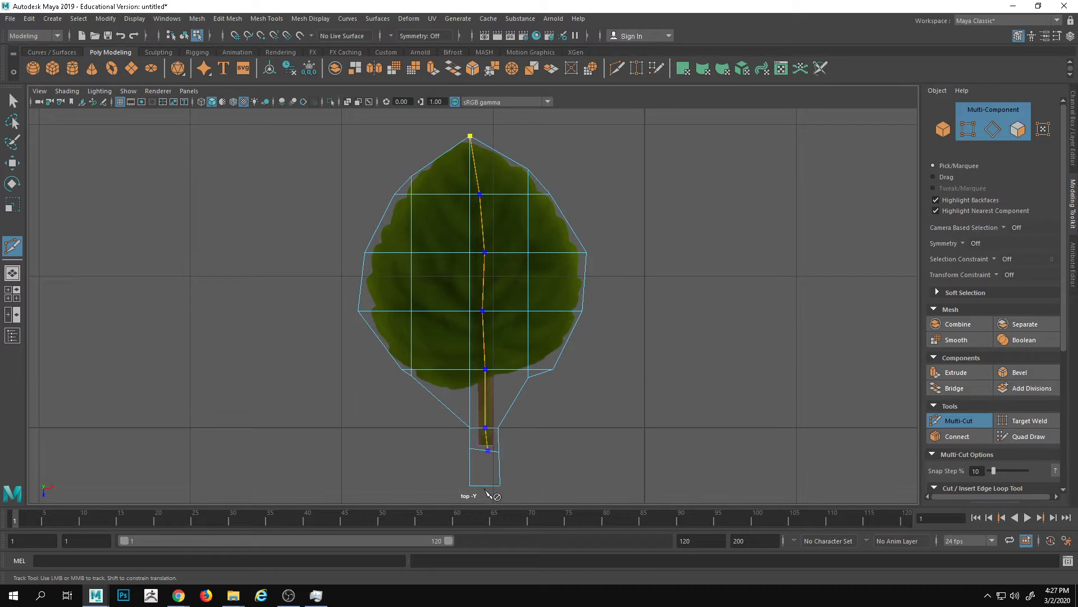
key(w)
Delete the two faces beneath the cut at the stem's end.
alt+middle_drag(513, 482, 513, 385)
right_drag(482, 285, 485, 324)
drag(386, 376, 578, 441)
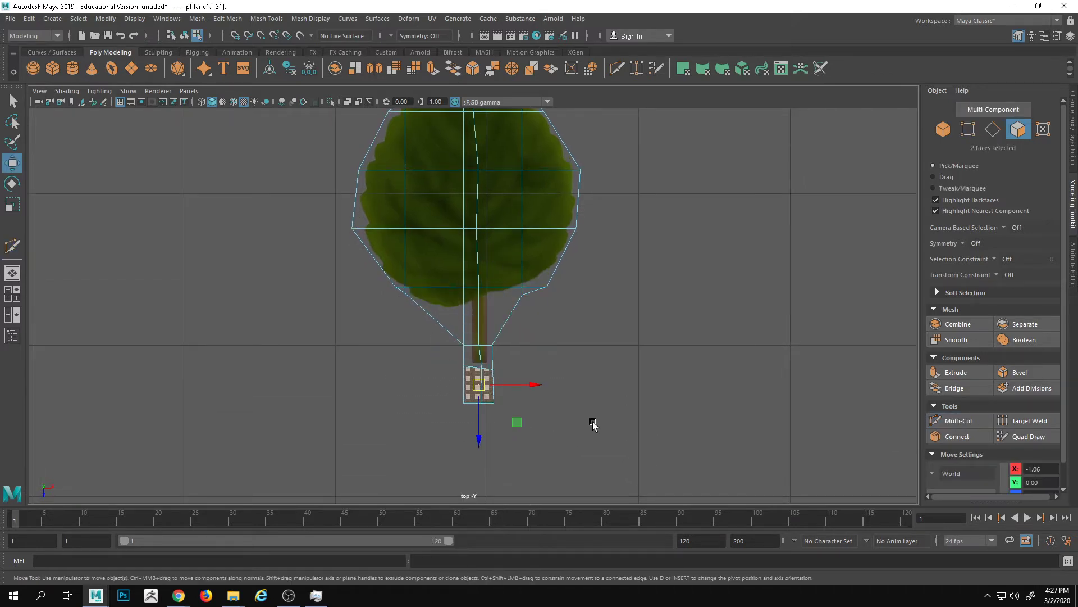
key(Delete)
key(f)
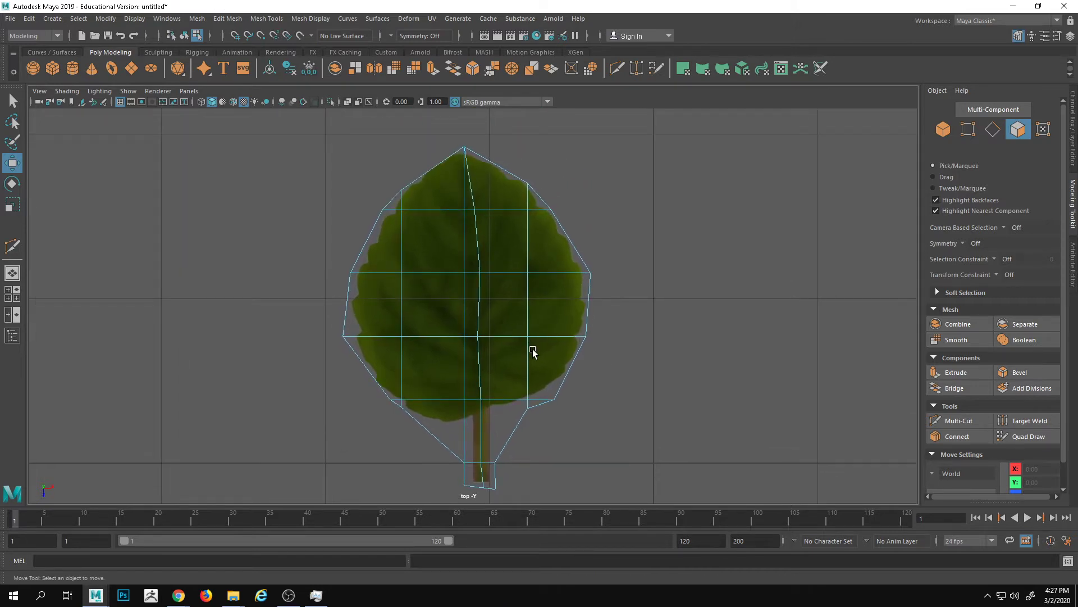
Delete the four old straight vertical edges beside the new midrib line, from the leaf tip down to the leaf base.
scroll(481, 410, up, 3)
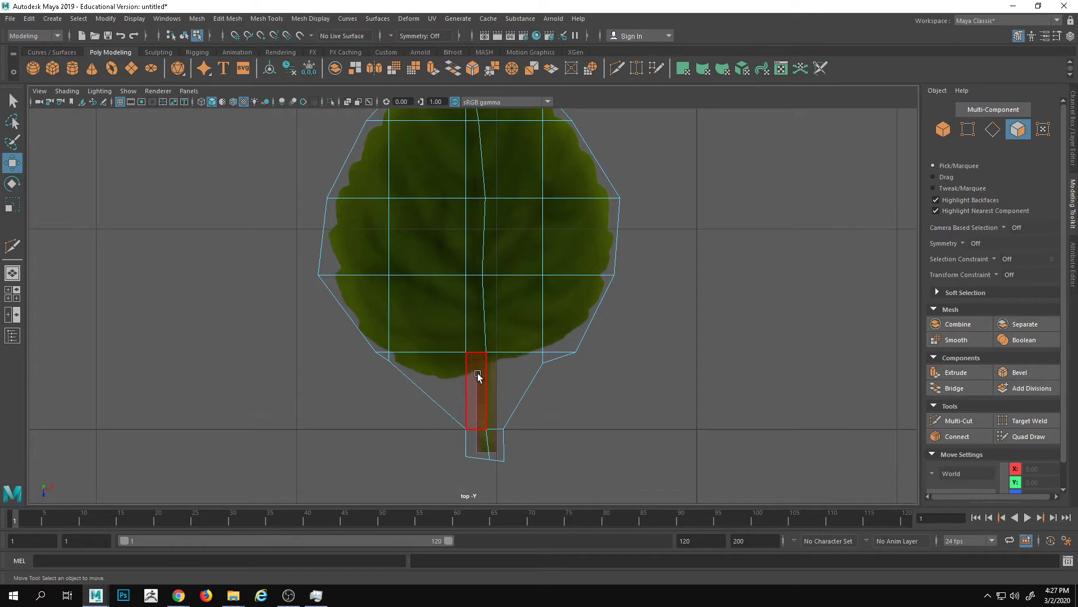
alt+middle_drag(481, 276, 478, 357)
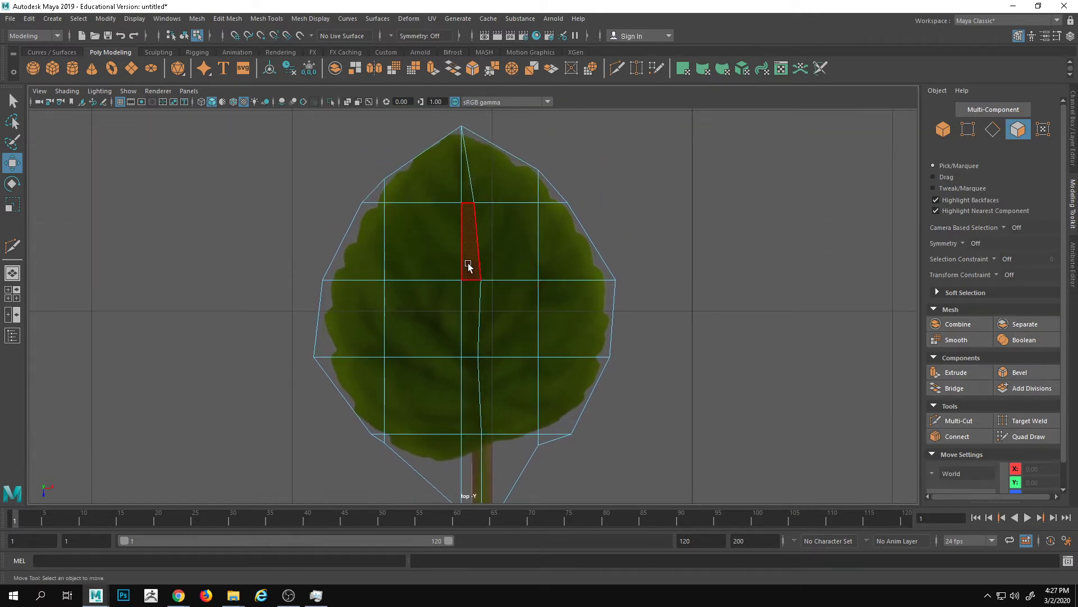
alt+middle_drag(469, 264, 457, 356)
key(F10)
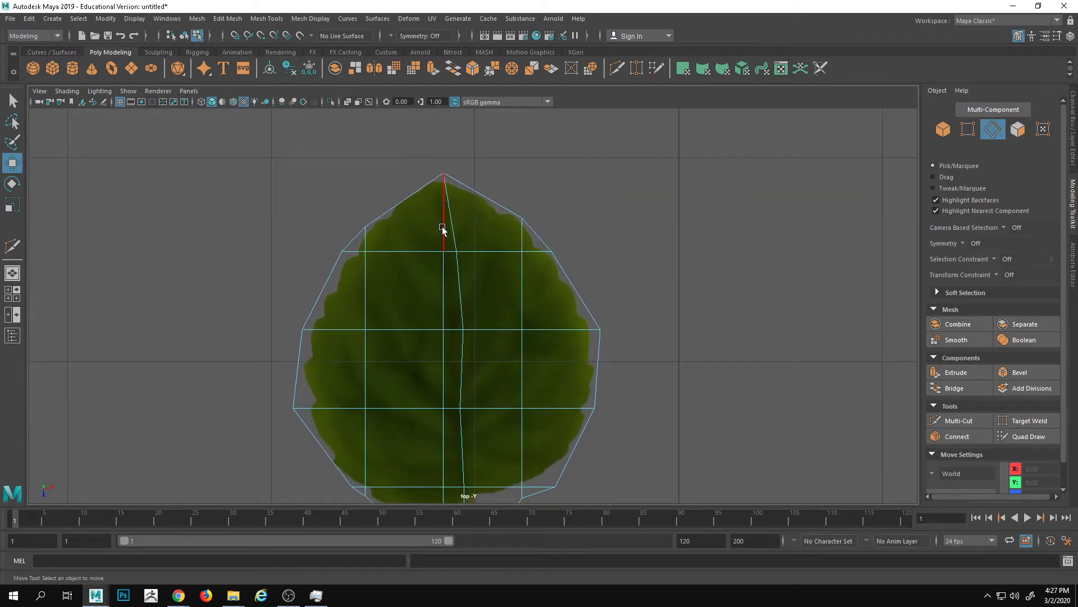
click(442, 227)
shift+click(447, 288)
shift+click(447, 377)
alt+middle_drag(444, 455, 455, 335)
shift+click(455, 335)
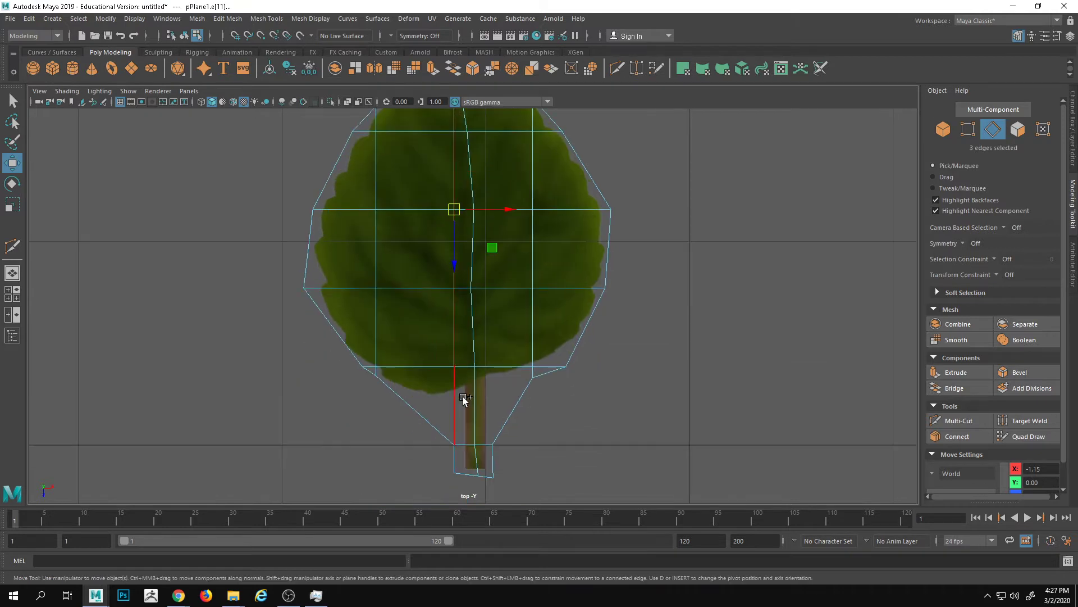
shift+click(464, 399)
alt+middle_drag(475, 436, 476, 392)
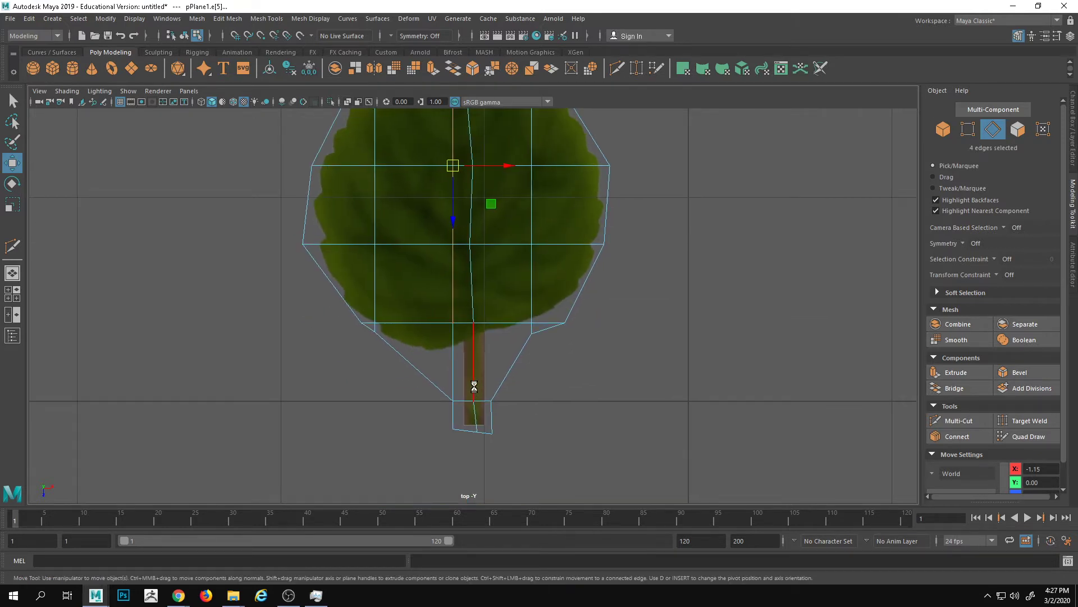
key(Delete)
Delete the remaining old vertical edge just left of the stem, below the leaf base.
alt+right_drag(525, 392, 553, 396)
alt+middle_drag(407, 281, 427, 205)
alt+right_drag(455, 247, 658, 331)
alt+middle_drag(483, 234, 467, 259)
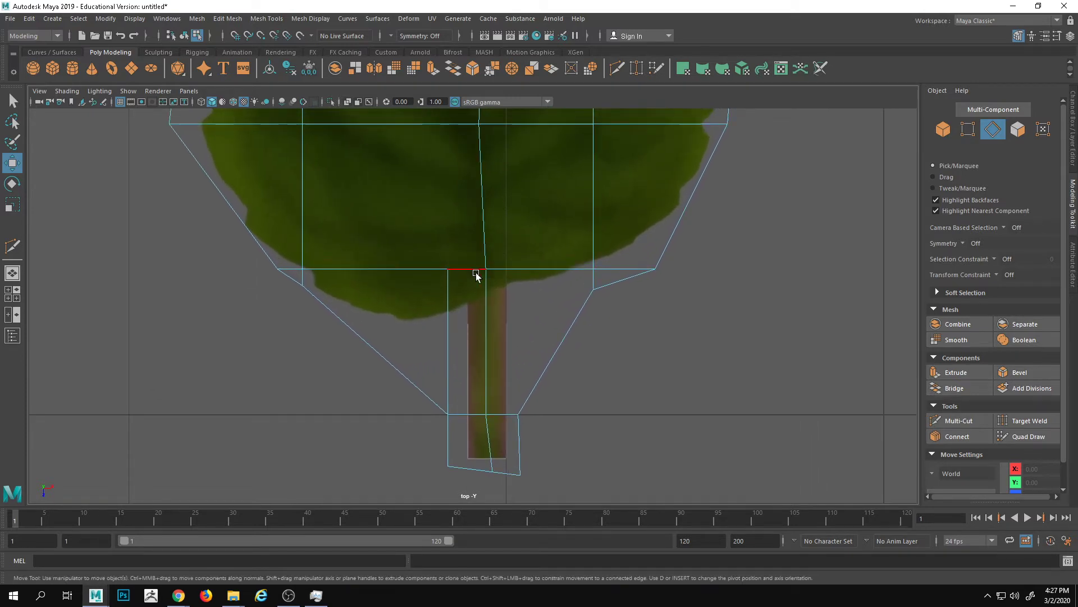
click(449, 316)
key(Delete)
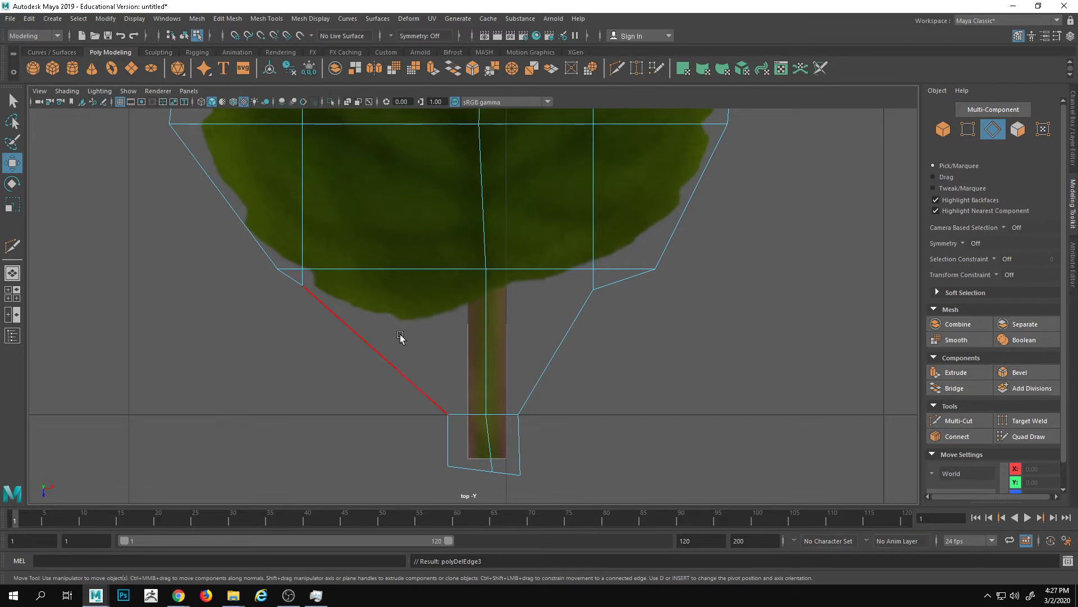
Multi-Cut an edge from the stem's bottom edge up its left side and diagonally to the grid vertex inside the leaf's lower left.
click(956, 421)
click(441, 351)
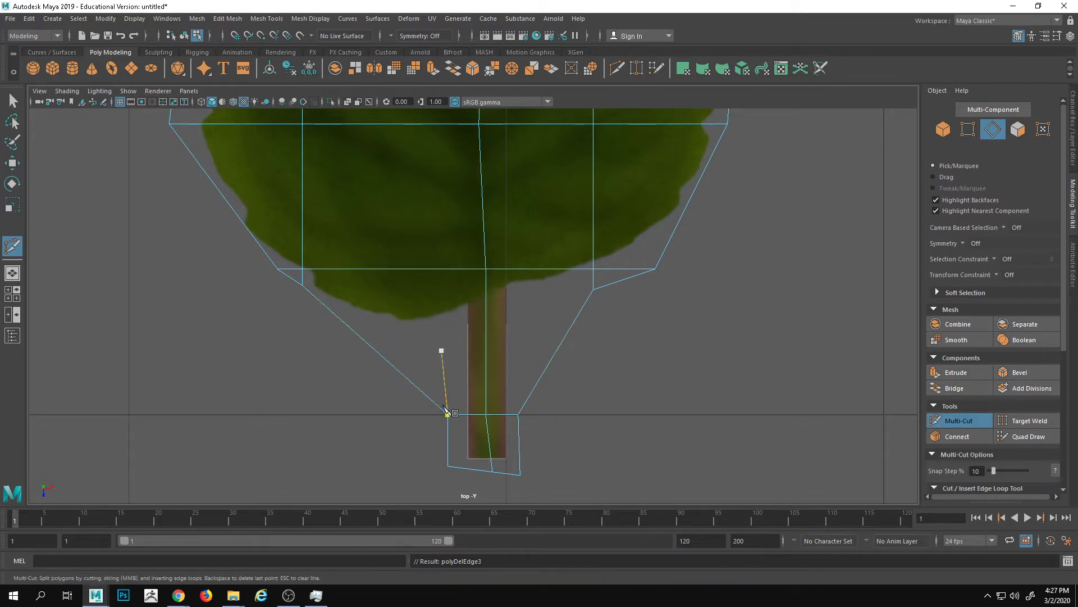
click(462, 467)
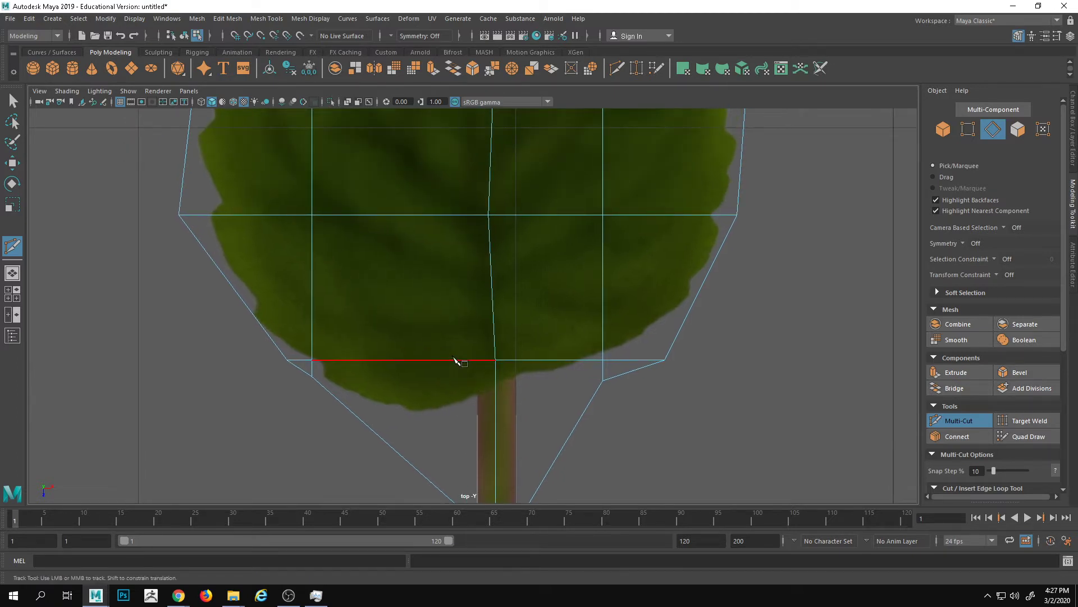
click(312, 216)
key(w)
Multi-Cut an edge from the new vertex beside the stem diagonally to the horizontal edge at the leaf's lower left, just inside the outline.
alt+middle_drag(423, 358, 423, 205)
scroll(424, 208, up, 1)
key(y)
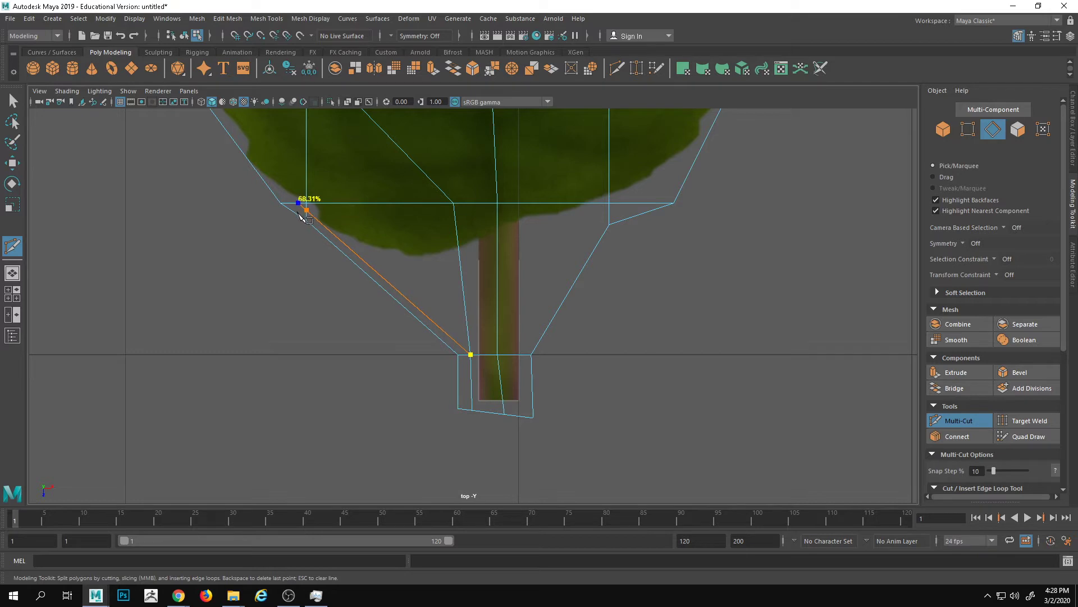
key(Escape)
alt+middle_drag(320, 246, 361, 314)
key(w)
Finish the cut and merge the two nearly overlapping vertices at the leaf's lower-left corner to their center.
click(291, 247)
scroll(361, 313, up, 1)
scroll(375, 299, up, 1)
right_drag(463, 339, 394, 340)
alt+middle_drag(324, 364, 388, 372)
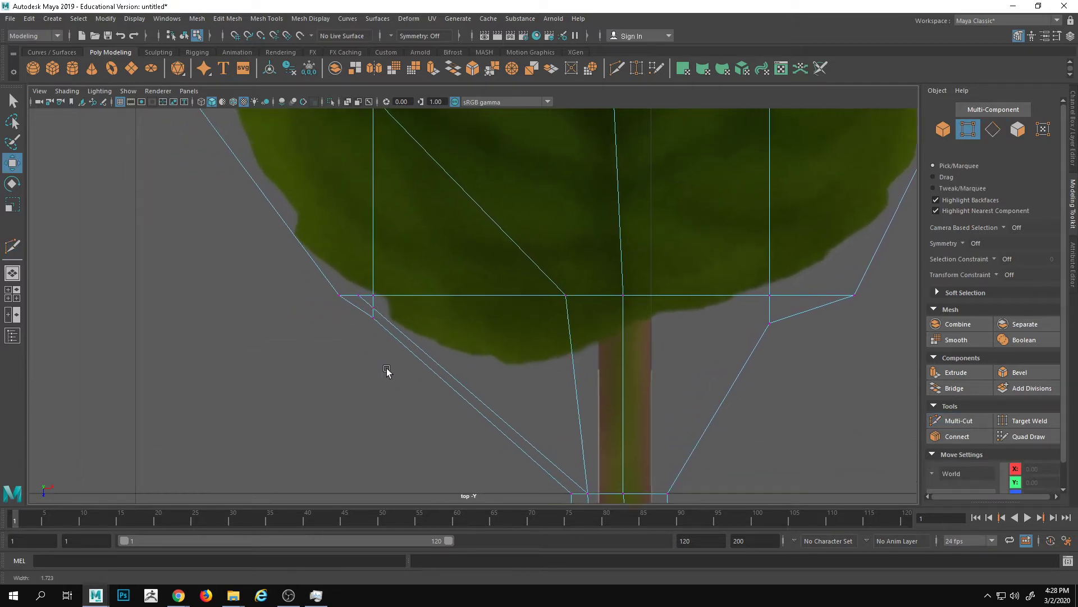
scroll(388, 371, up, 1)
drag(342, 301, 366, 350)
click(266, 18)
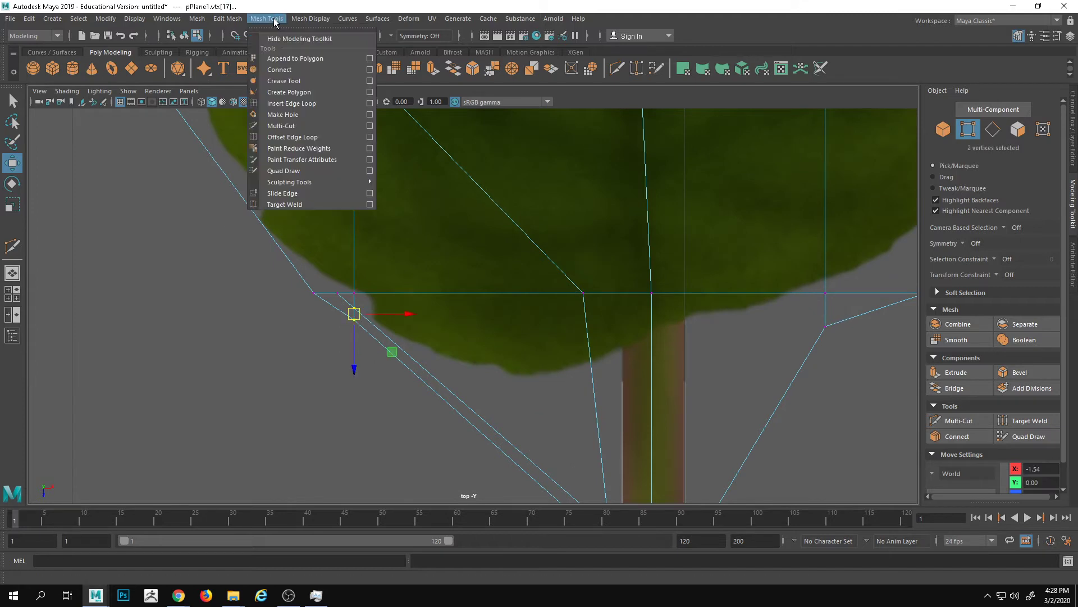
mouse_move(227, 19)
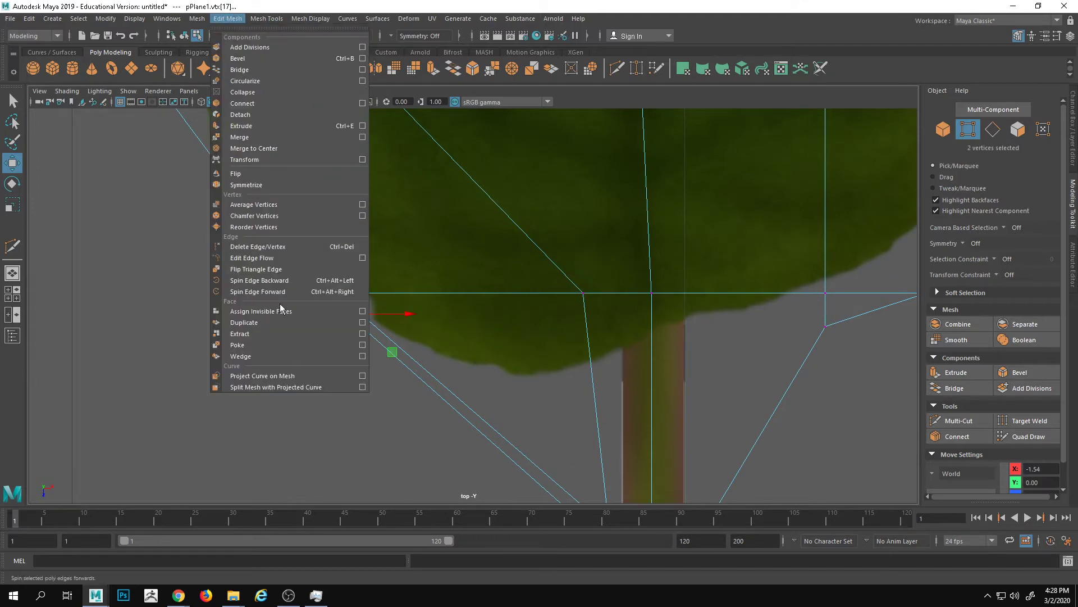
click(253, 148)
Merge the remaining close vertices at the leaf's lower-left corner into a single outline vertex.
scroll(405, 306, up, 1)
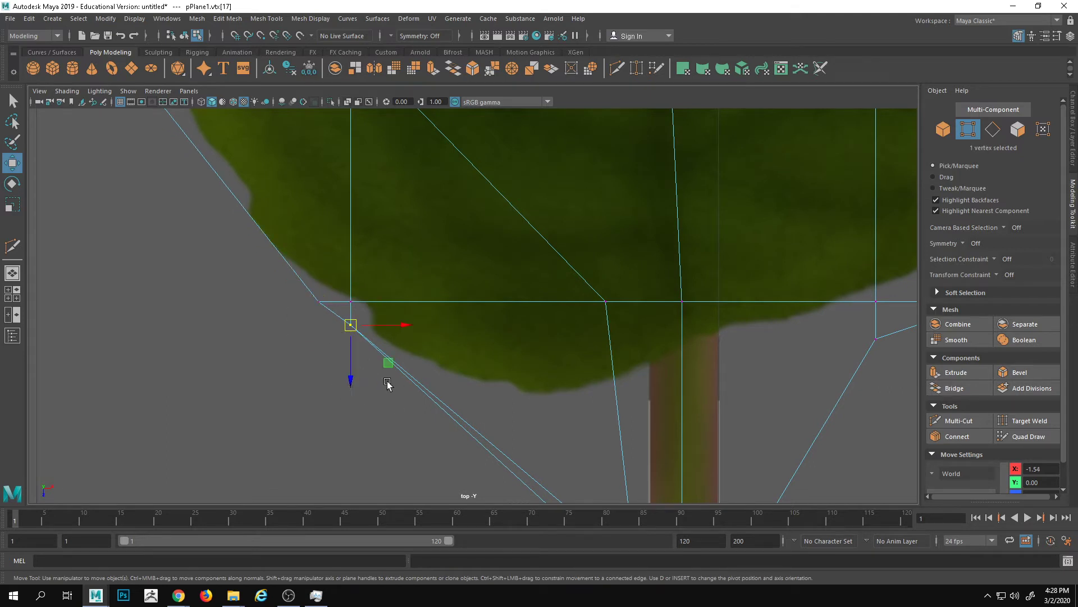
key(g)
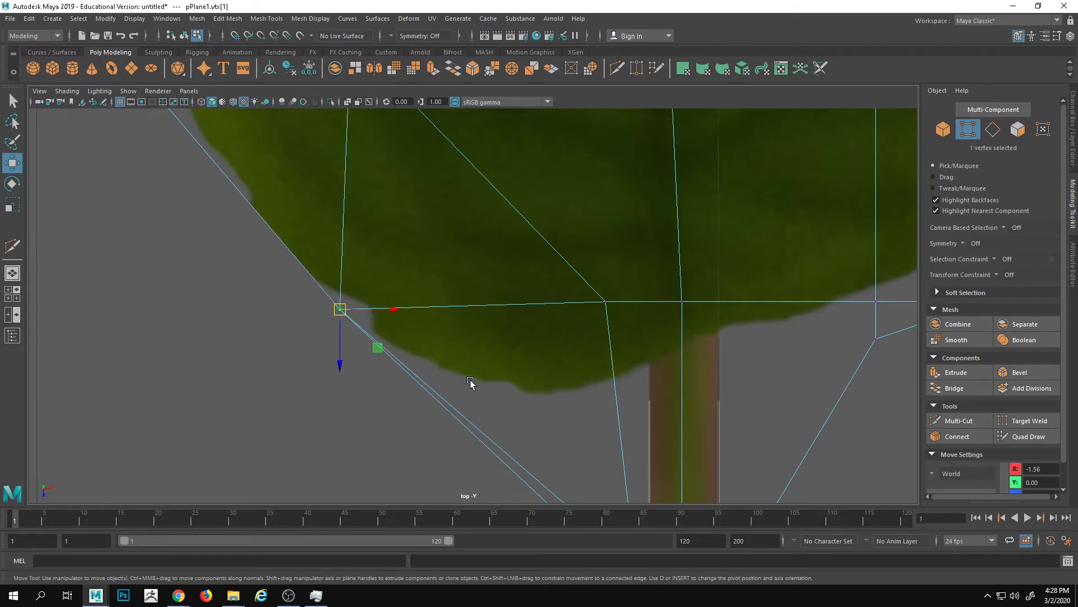
alt+right_drag(471, 381, 398, 343)
alt+middle_drag(398, 342, 390, 354)
Delete the two thin sliver faces along the left side of the stem and below the leaf's lower left.
click(559, 267)
right_drag(478, 306, 513, 377)
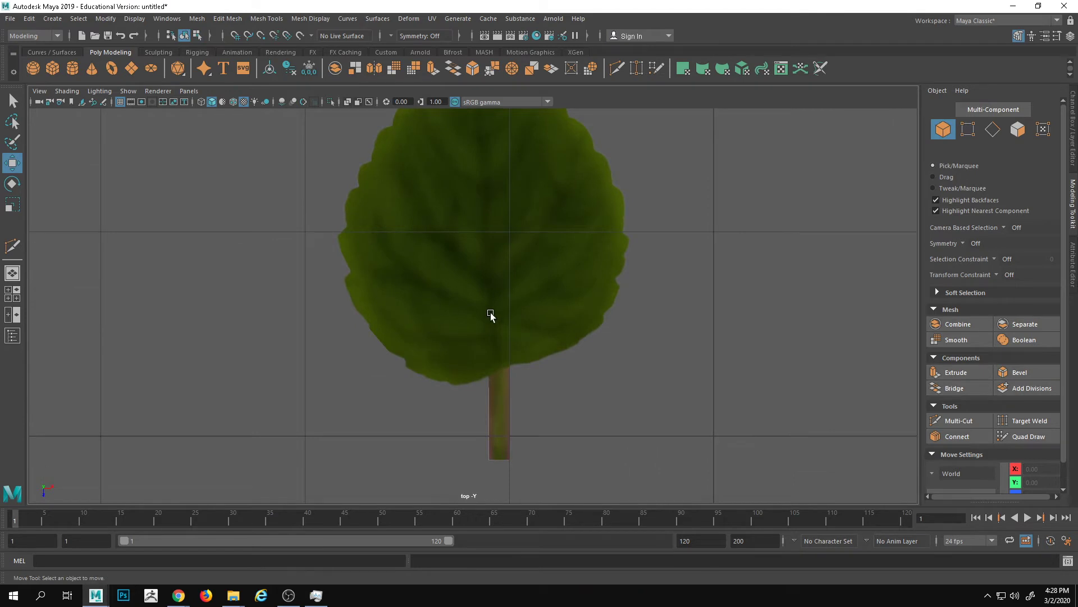
alt+middle_drag(501, 321, 495, 351)
click(498, 351)
alt+right_drag(597, 337, 557, 333)
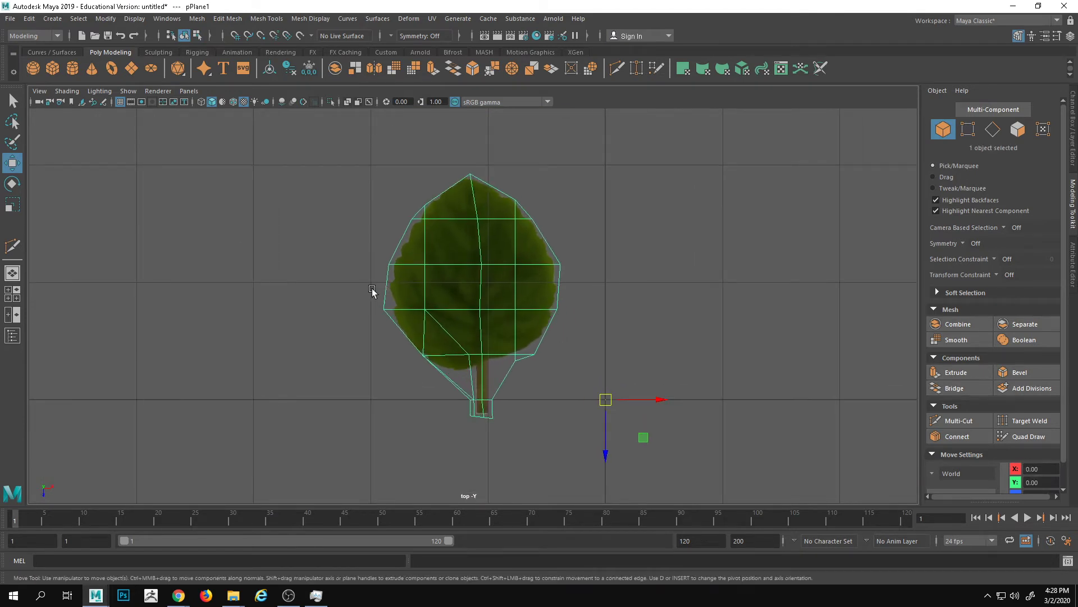
right_drag(474, 420, 478, 487)
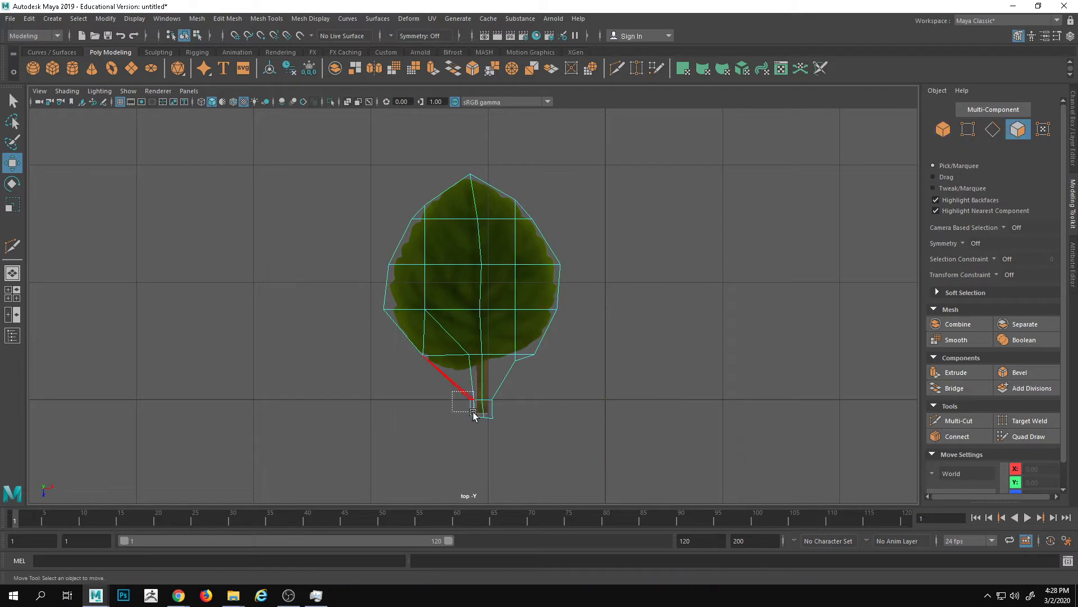
drag(469, 427, 475, 430)
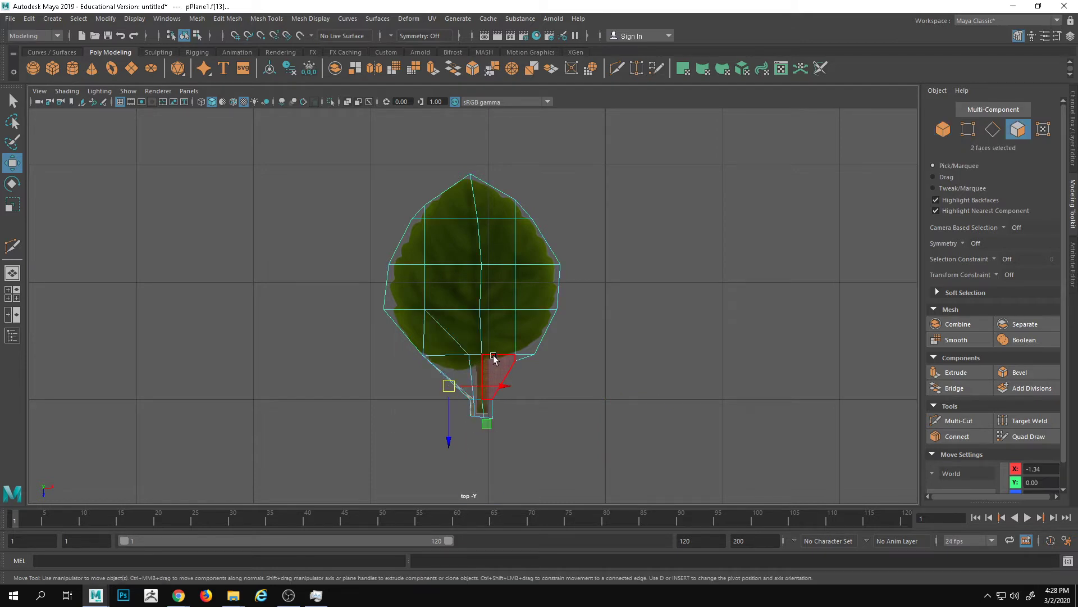
key(Delete)
right_drag(530, 383, 582, 243)
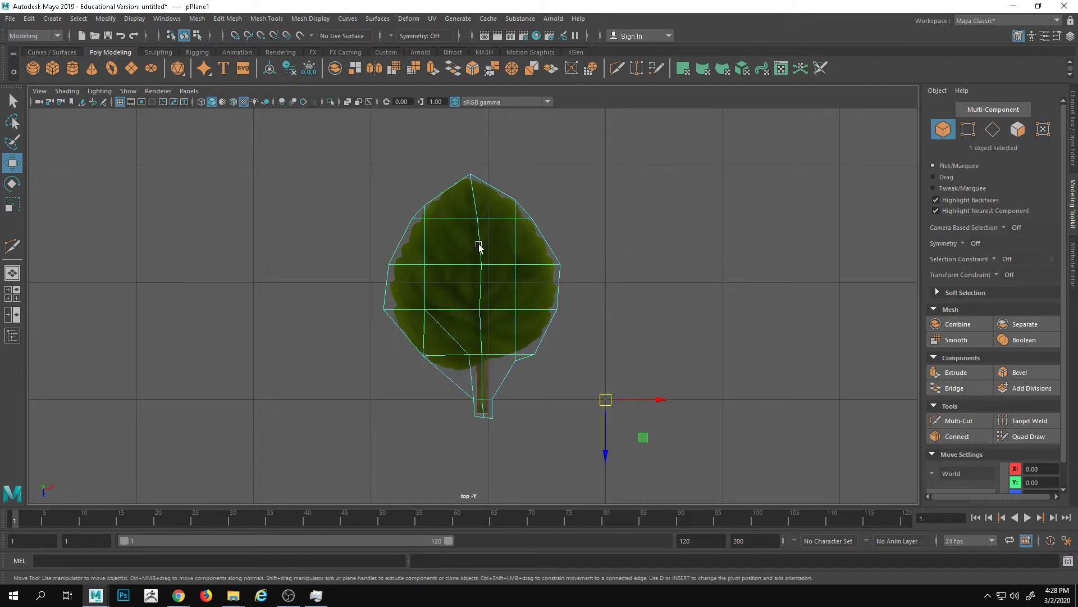
Switch the viewport from the top view to the perspective view, with the leaf in vertex selection mode.
scroll(479, 247, up, 2)
right_drag(465, 210, 425, 218)
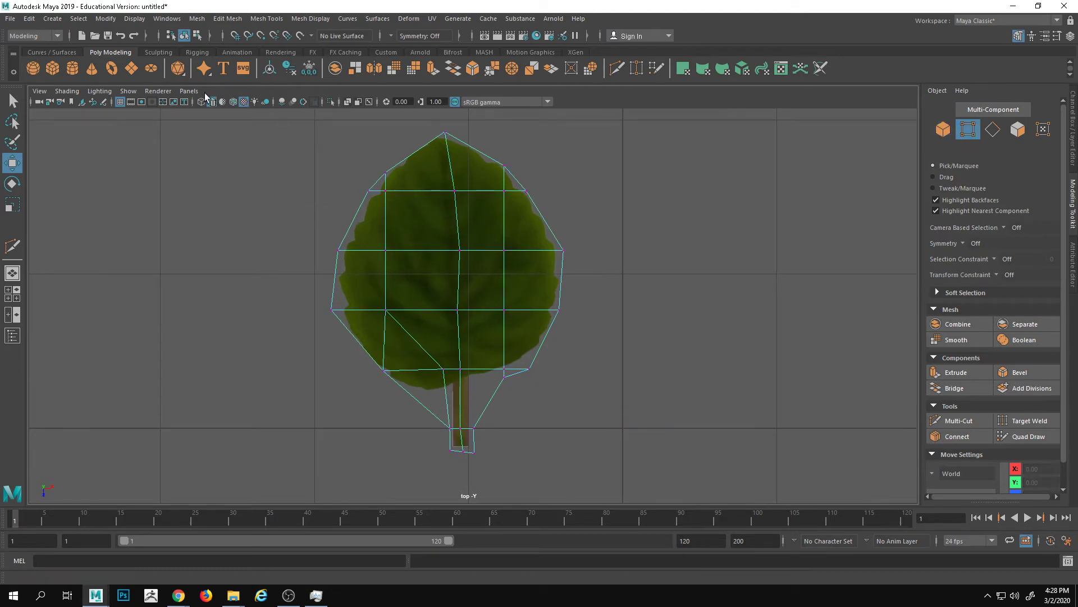
click(188, 90)
click(323, 105)
alt+drag(417, 212, 498, 303)
alt+drag(569, 275, 184, 223)
Try to bend the leaf base and stem downward by rotating their vertices, first both together and the stem alone.
drag(386, 398, 386, 397)
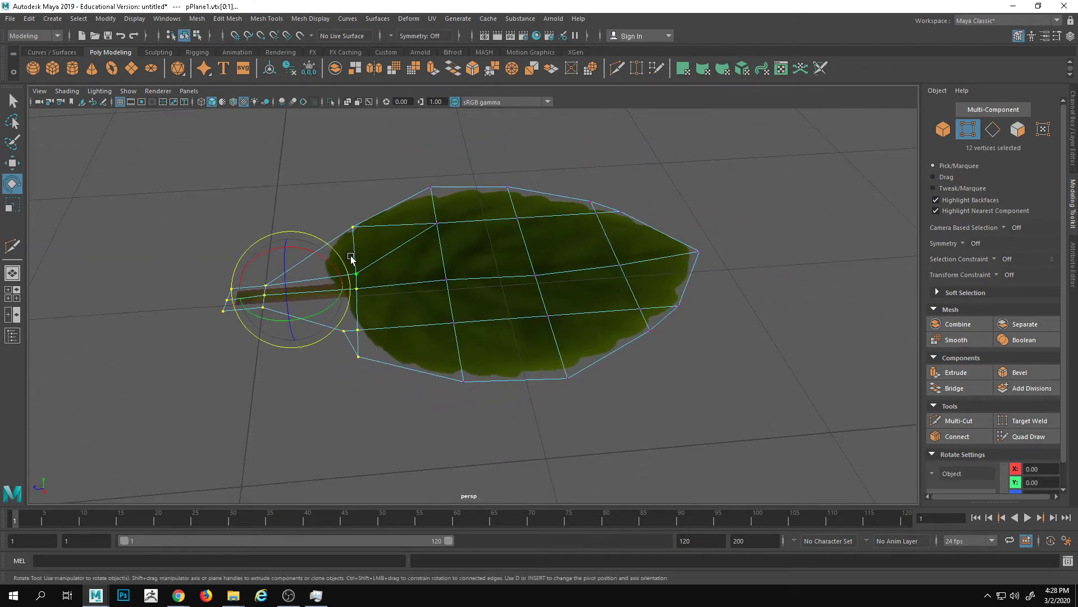
drag(351, 248, 321, 272)
drag(308, 395, 309, 397)
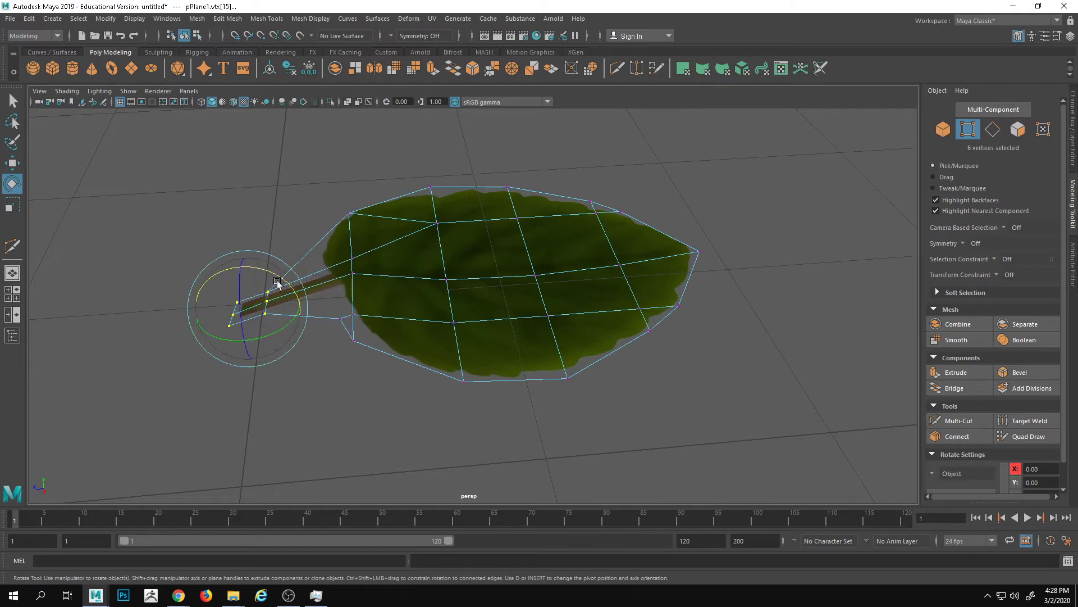
drag(276, 280, 256, 266)
Try to curve the tip half of the leaf by selecting its vertices and rotating them.
alt+drag(312, 292, 748, 376)
ctrl+drag(435, 359, 435, 359)
alt+drag(436, 359, 249, 172)
ctrl+drag(400, 402, 400, 402)
alt+drag(400, 402, 538, 271)
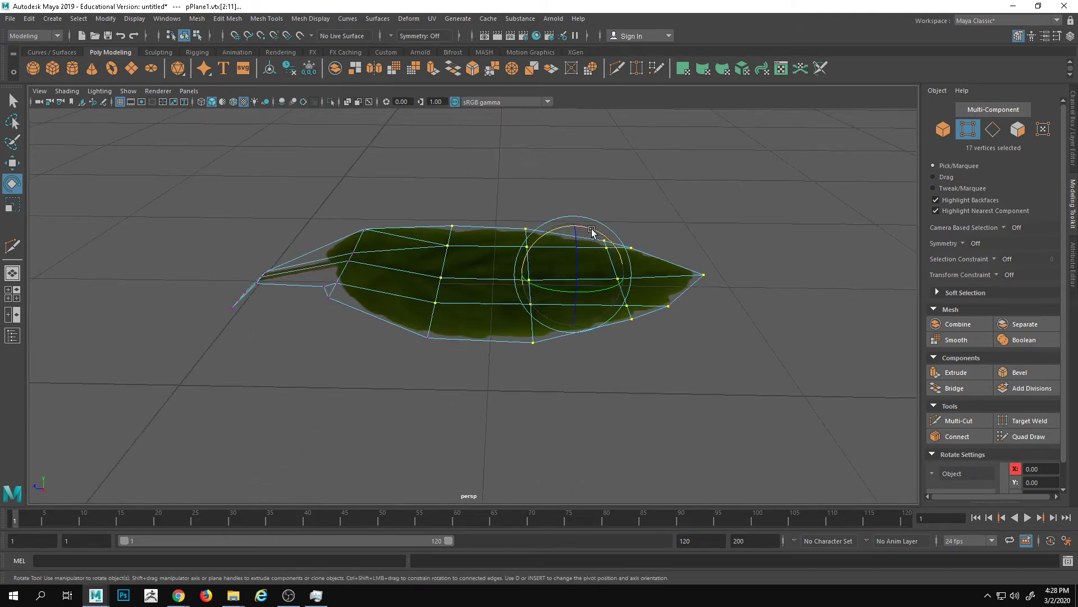
drag(592, 231, 613, 251)
key(ctrl+z)
alt+drag(496, 218, 449, 230)
drag(422, 176, 814, 483)
alt+drag(755, 469, 698, 360)
drag(601, 257, 627, 352)
key(w)
alt+drag(504, 282, 513, 246)
Undo all the manual vertex rotations on the leaf's stem, base and tip.
key(ctrl+z)
key(ctrl+z)
key(ctrl+z)
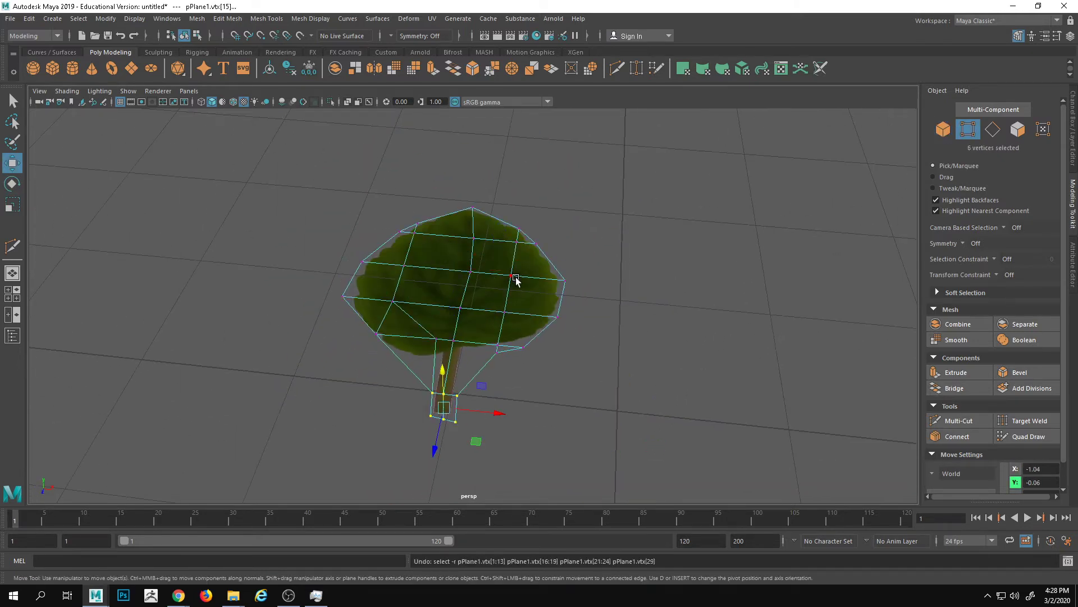
key(ctrl+z)
alt+drag(550, 291, 477, 321)
key(F8)
click(692, 239)
key(ctrl+z)
key(ctrl+z)
alt+drag(692, 238, 512, 297)
key(ctrl+z)
key(ctrl+z)
key(ctrl+z)
Select the leaf object and add a nonlinear Bend deformer to it.
click(512, 297)
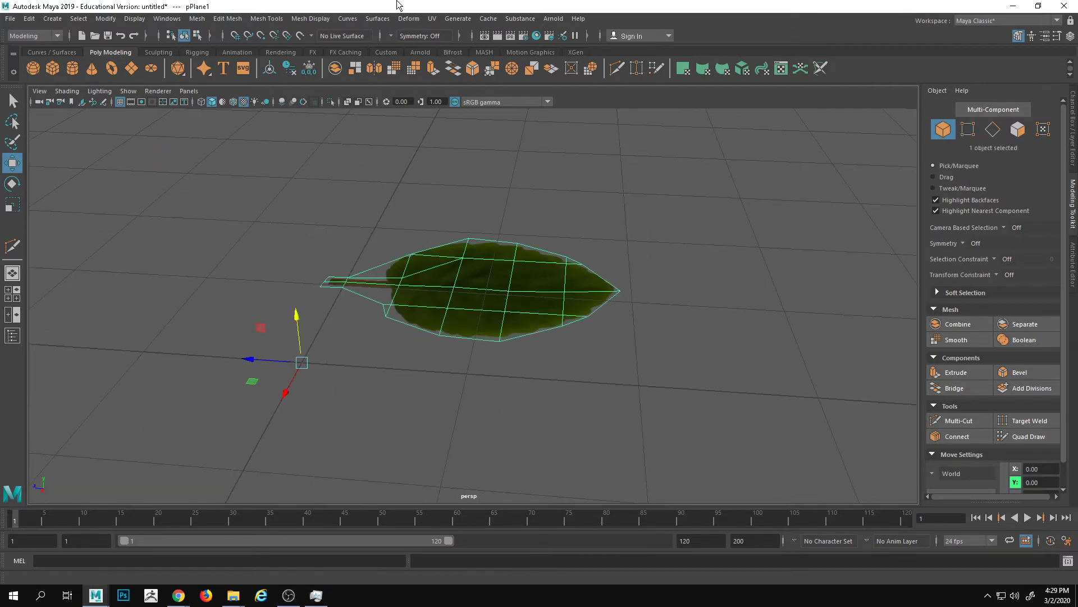
click(408, 19)
mouse_move(512, 188)
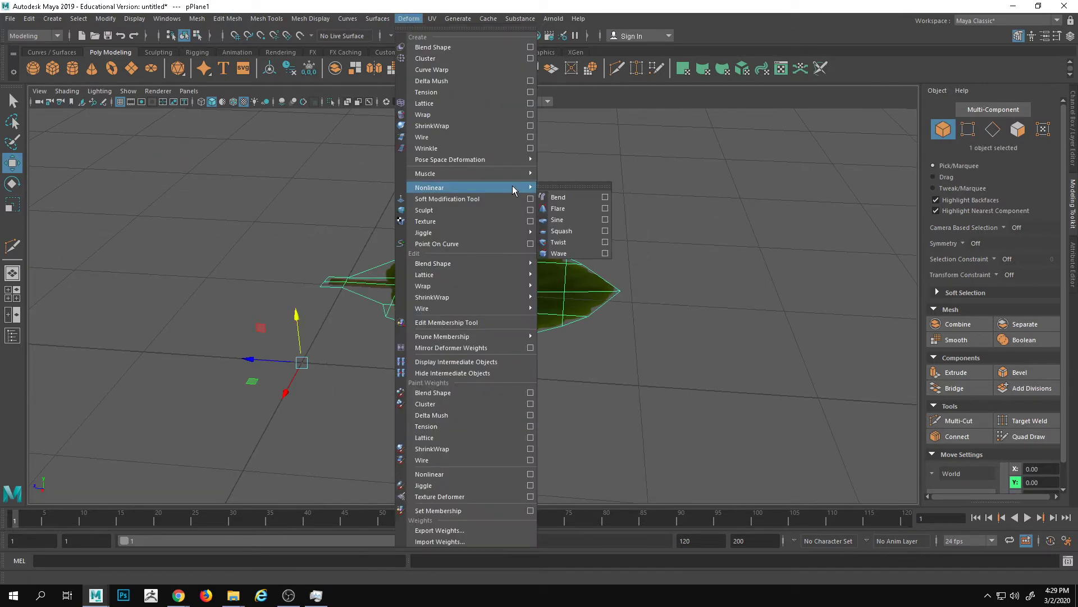
click(576, 197)
alt+drag(575, 198, 575, 245)
scroll(575, 245, up, 3)
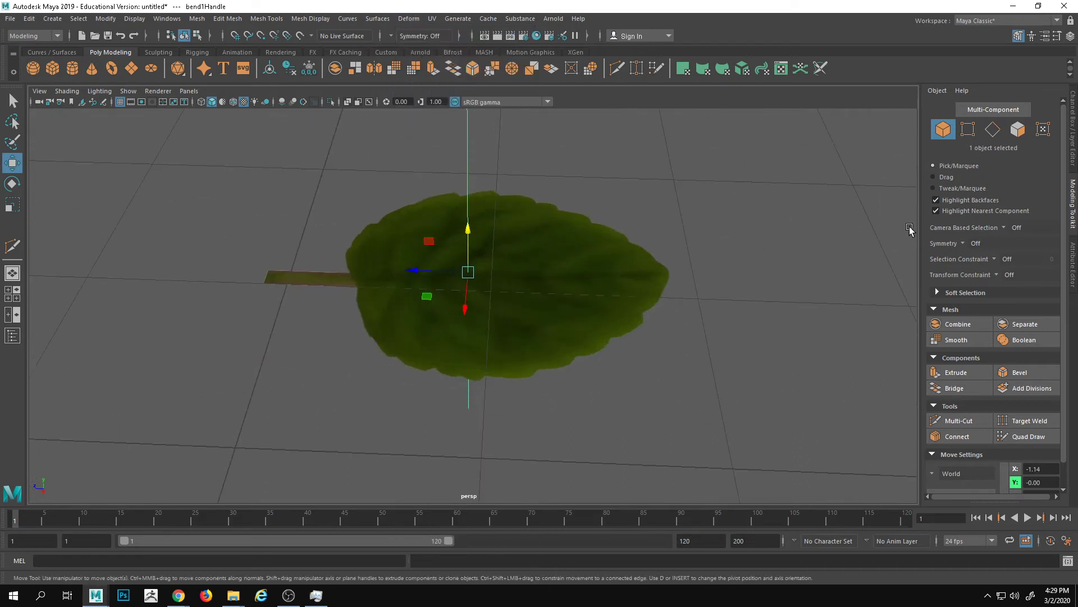
Set the bend handle's Rotate X to 90 and the bend curvature to 20.
click(1067, 156)
click(944, 248)
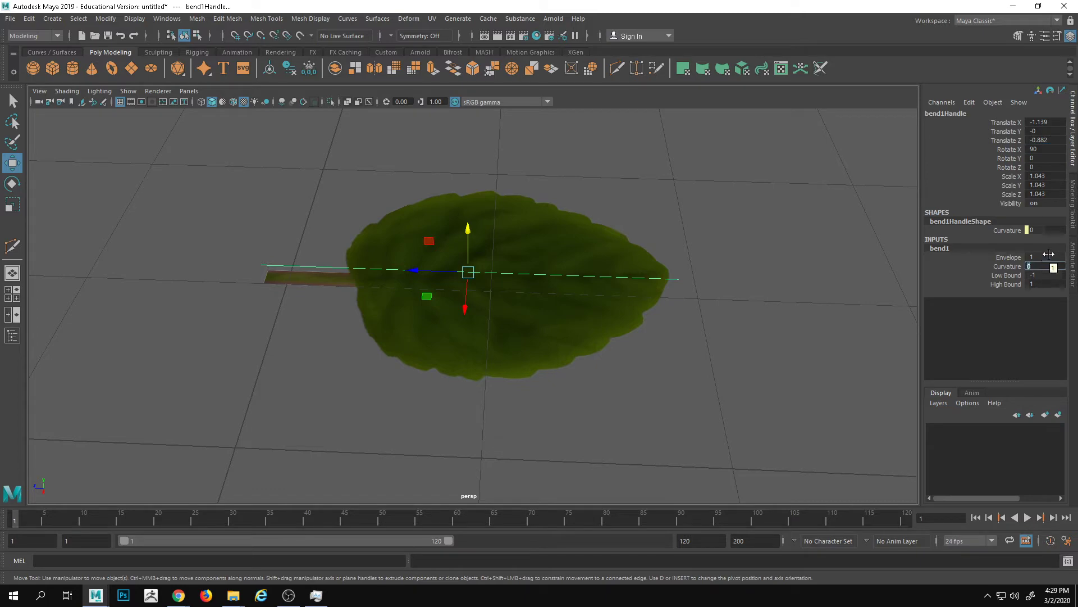
text(20)
key(Return)
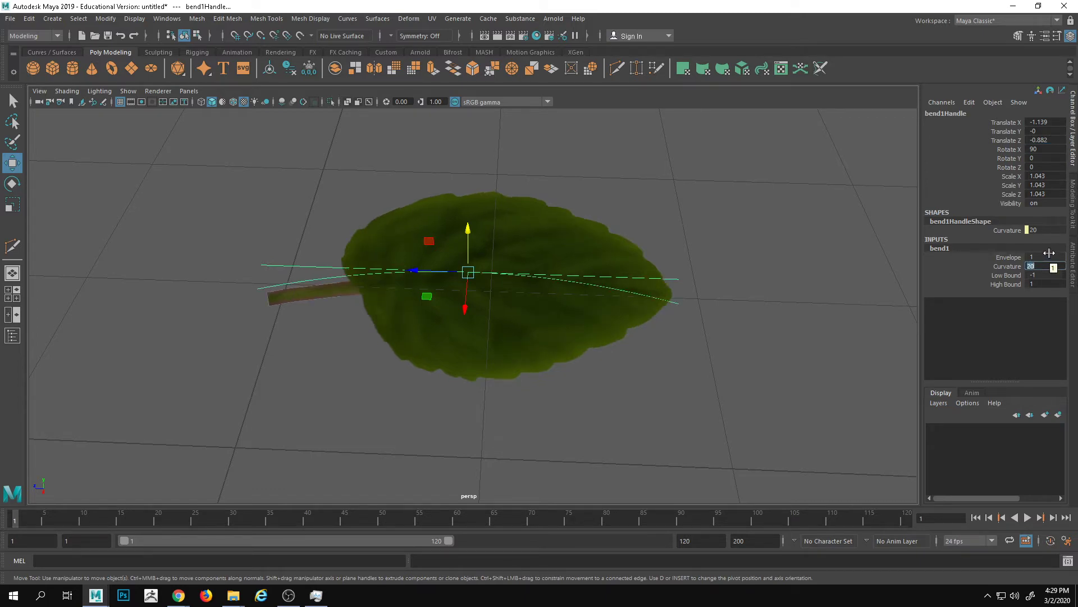
Rotate the bend handle about its Z axis to about -76 degrees so the leaf curves downward along its length.
alt+drag(494, 158, 637, 278)
key(e)
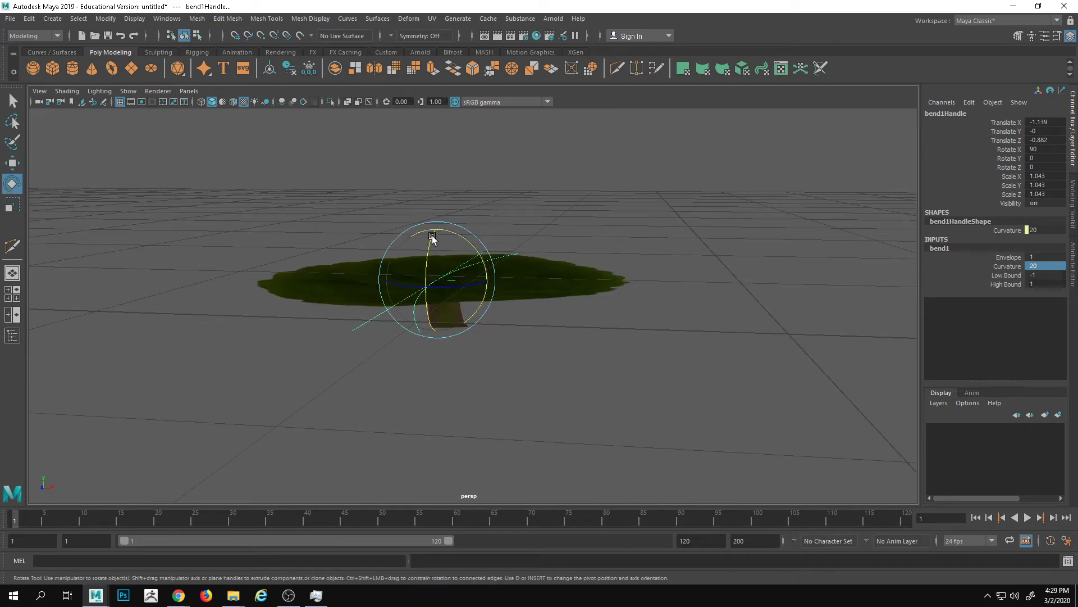
drag(466, 236, 482, 332)
key(w)
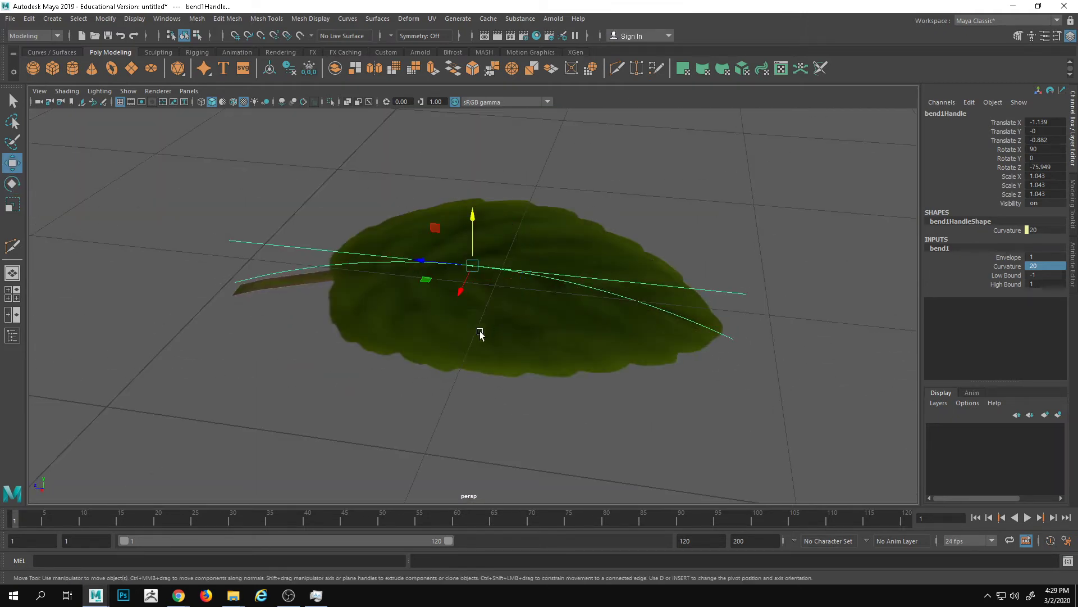
Select the leaf's midrib edge loop and lower it to crease the blade into a shallow V, then return to object mode.
click(542, 220)
alt+drag(542, 221, 518, 359)
right_drag(517, 358, 489, 234)
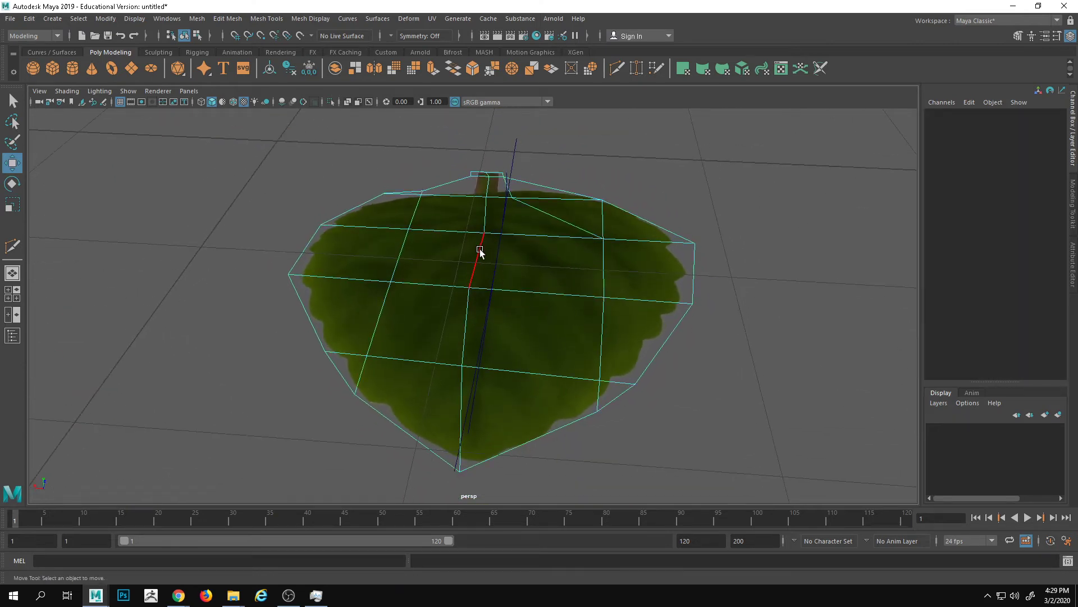
double_click(469, 268)
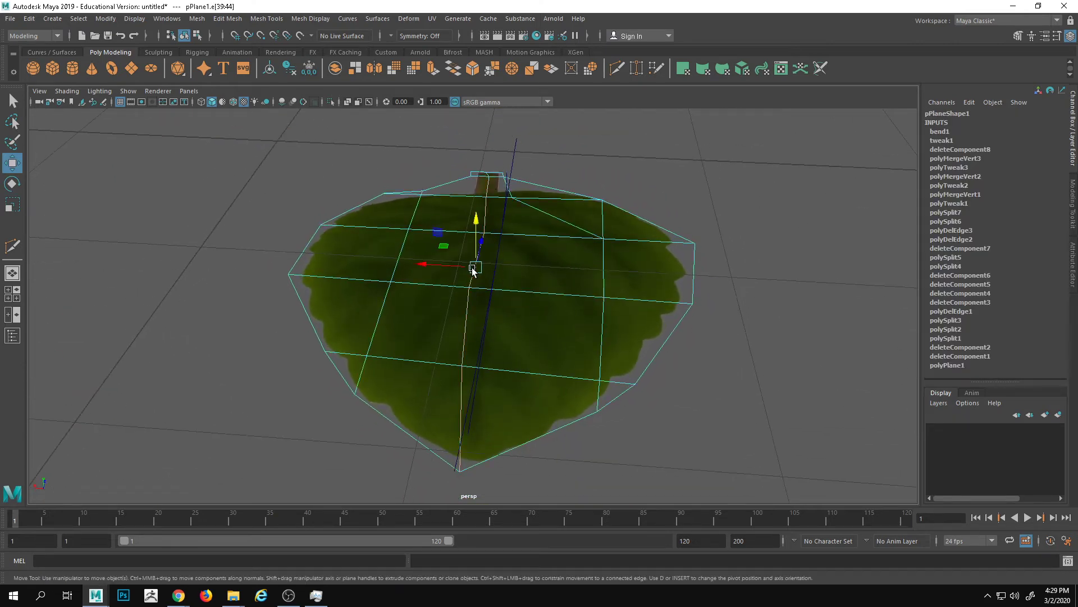
alt+drag(470, 267, 475, 235)
alt+drag(393, 216, 505, 283)
right_drag(450, 230, 477, 196)
alt+drag(444, 191, 470, 256)
click(741, 137)
alt+drag(719, 325, 421, 339)
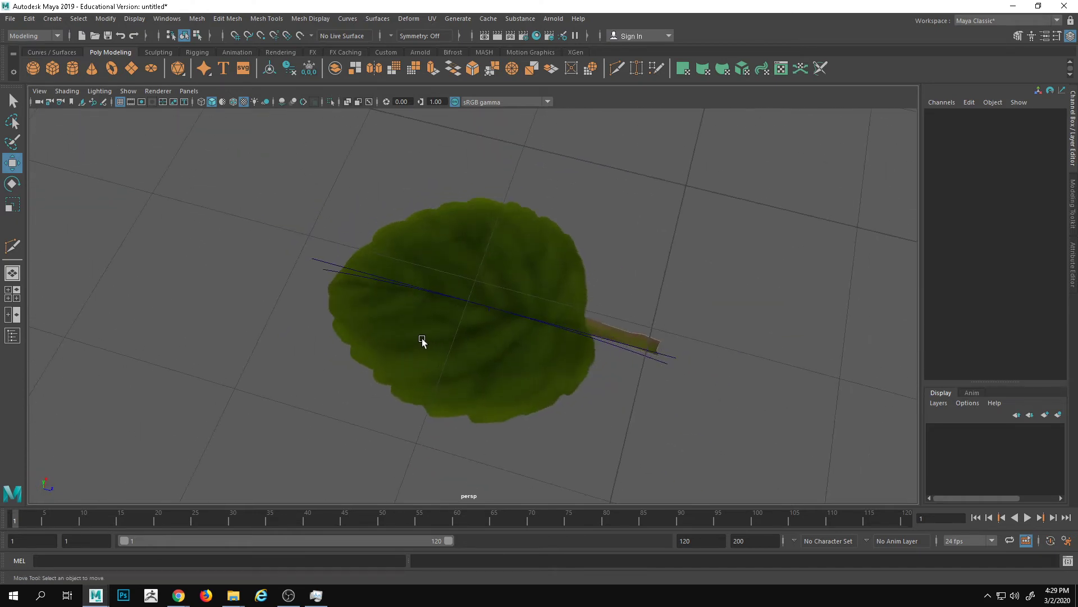
Delete the leaf's construction history to bake in the bend.
click(471, 338)
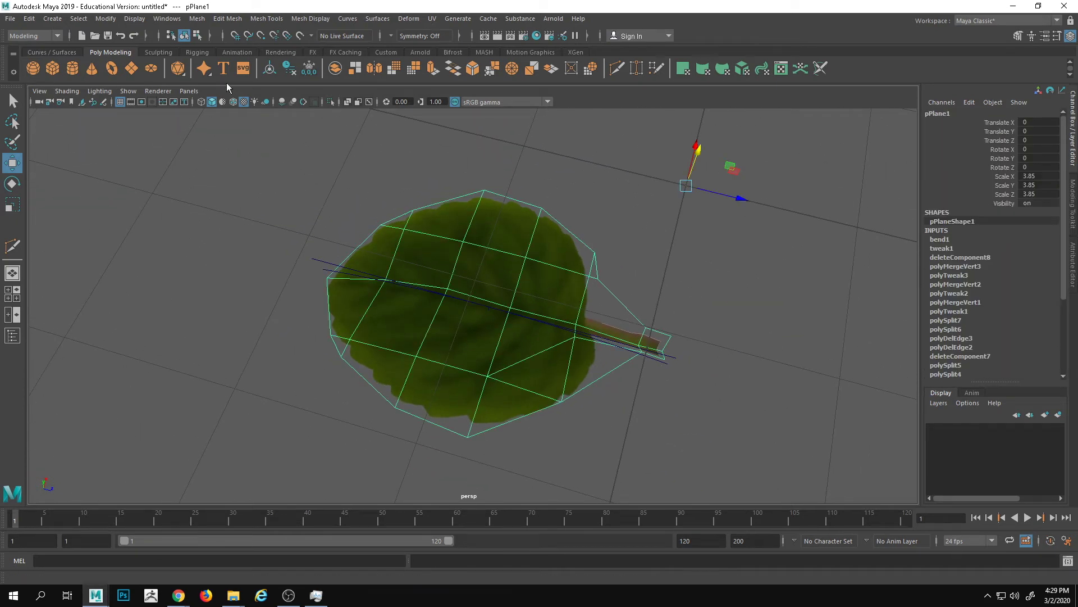
click(288, 69)
alt+drag(441, 189, 618, 273)
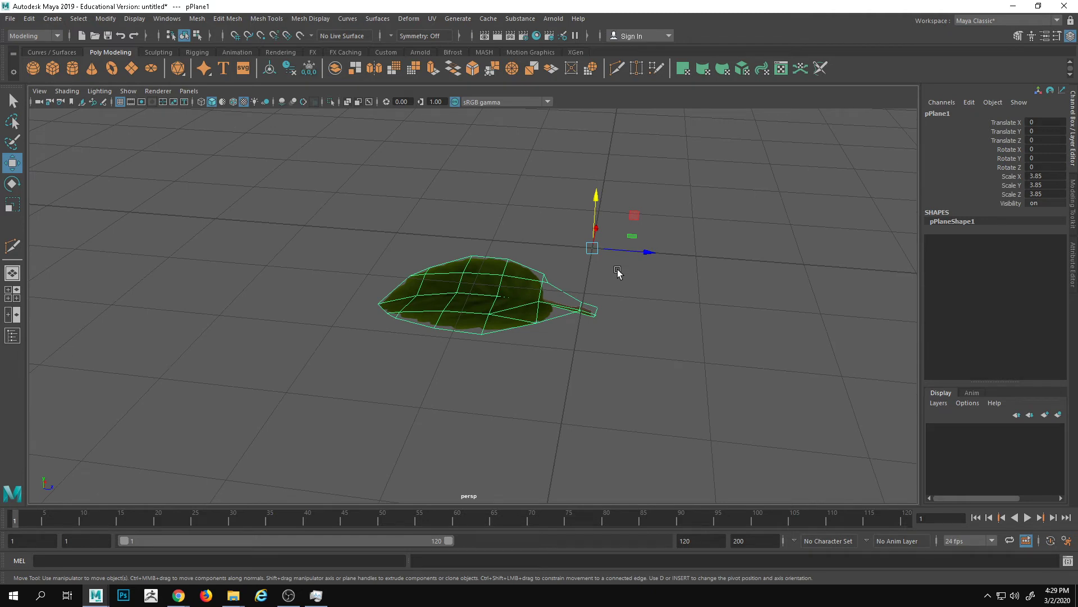
Try to move the leaf's pivot from the world origin toward the stem.
alt+drag(618, 273, 647, 320)
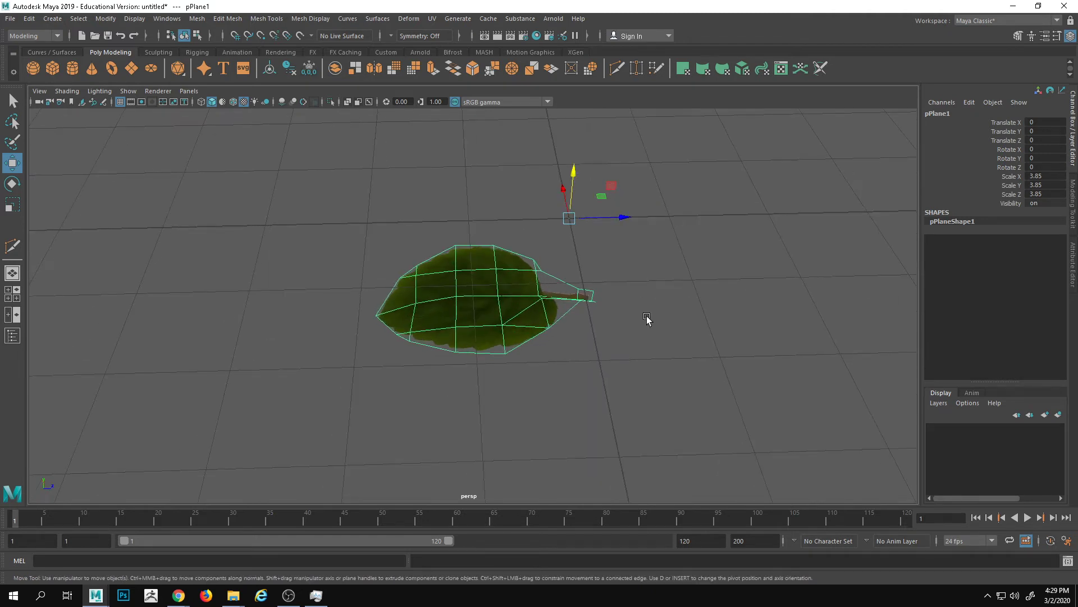
key(d)
alt+drag(588, 291, 465, 139)
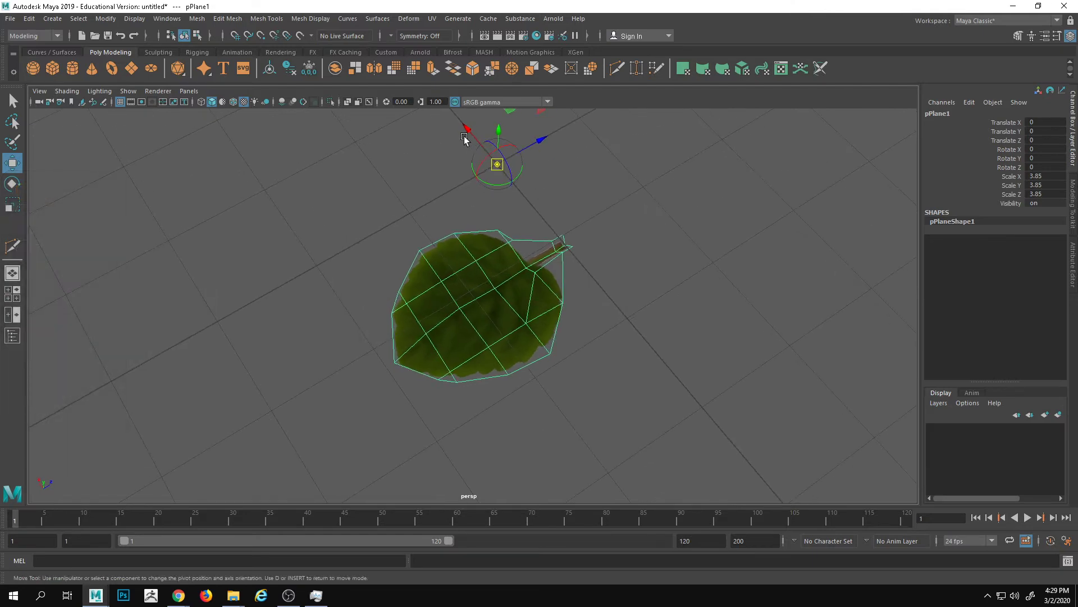
drag(528, 211, 484, 149)
key(ctrl+z)
alt+drag(550, 201, 509, 274)
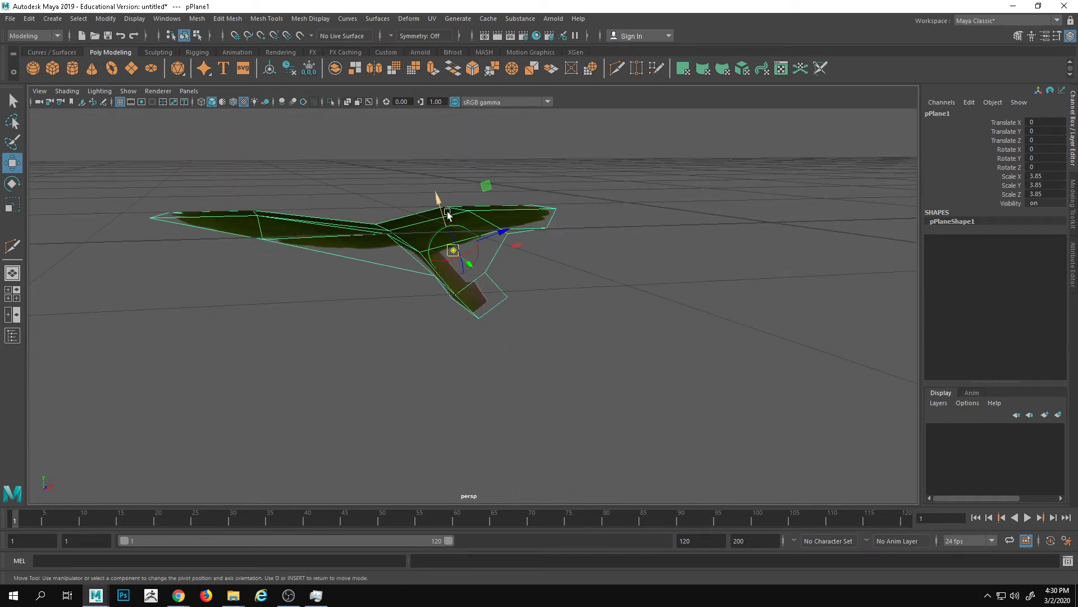
Try to place the leaf's pivot at the end of the stem.
alt+drag(448, 213, 567, 331)
key(d)
key(ctrl+z)
key(d)
key(d)
drag(482, 252, 488, 268)
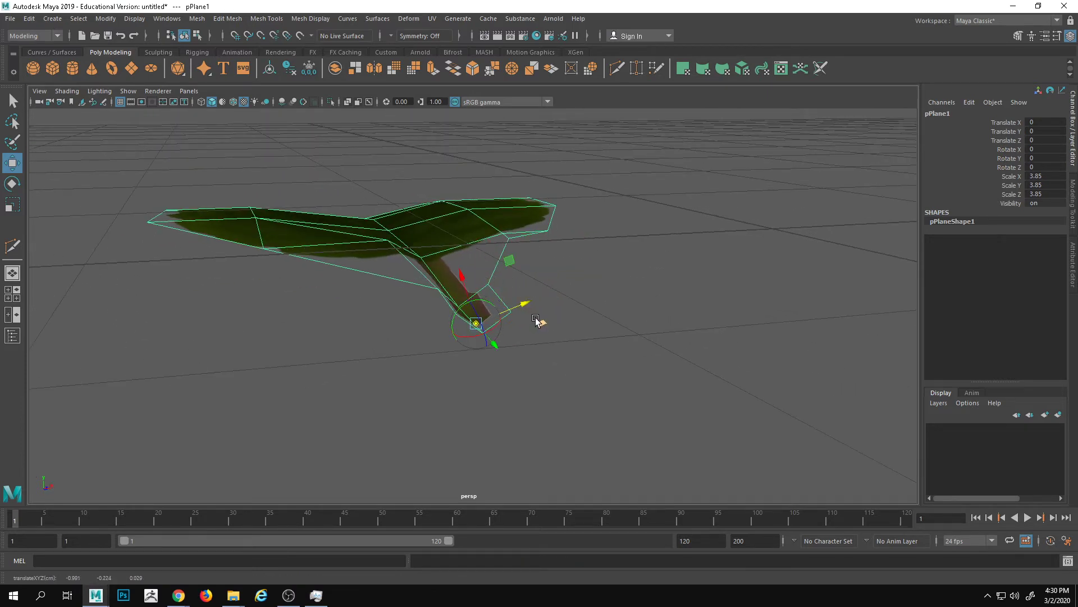
alt+drag(537, 321, 545, 354)
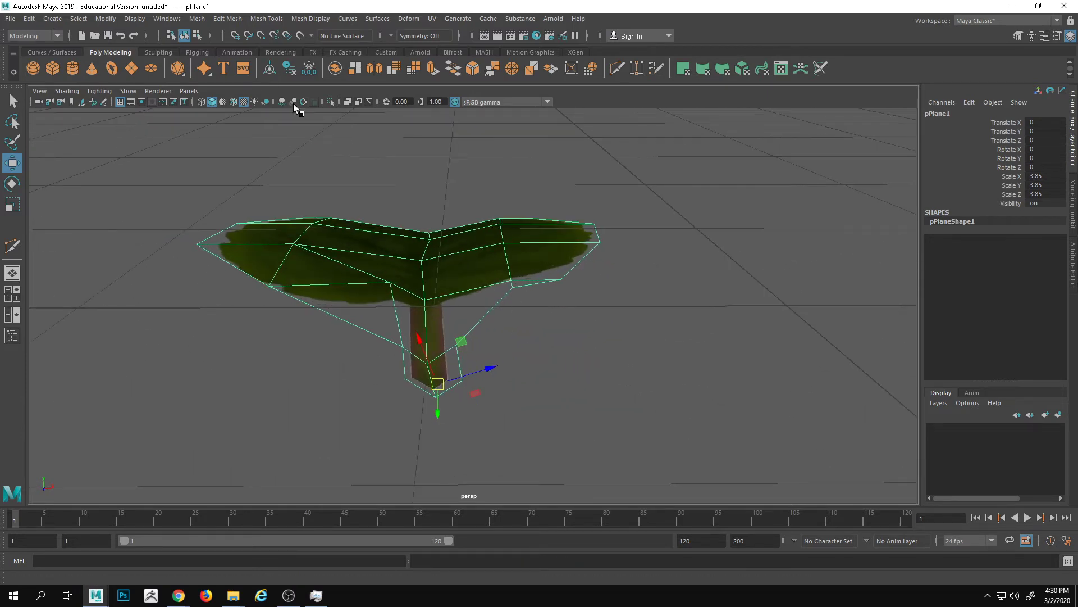
Center the leaf's pivot and move it from there to the end of the stem.
click(270, 72)
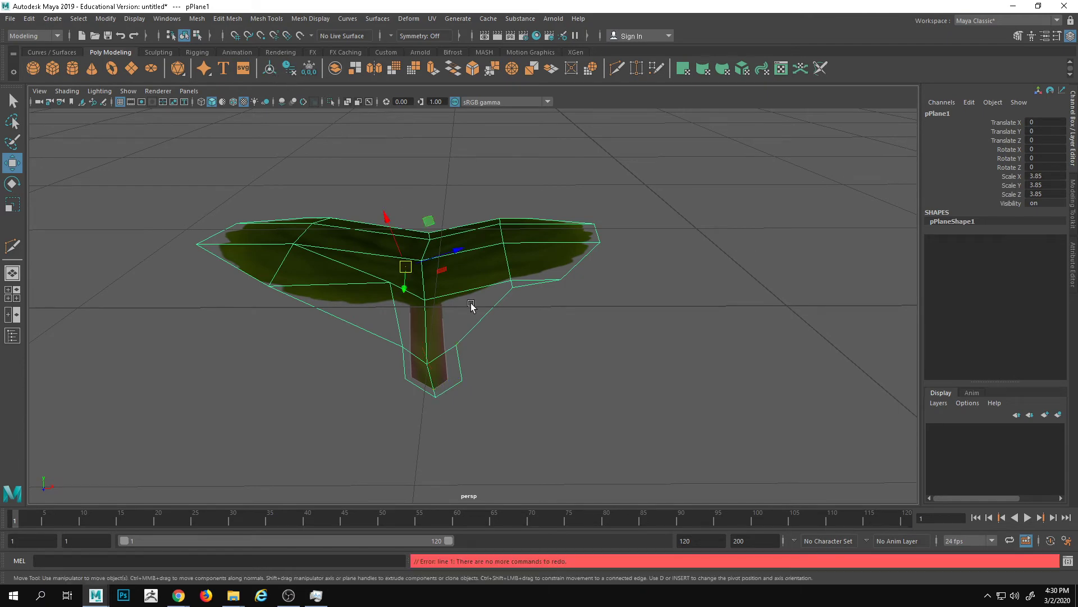
alt+drag(471, 304, 404, 298)
key(d)
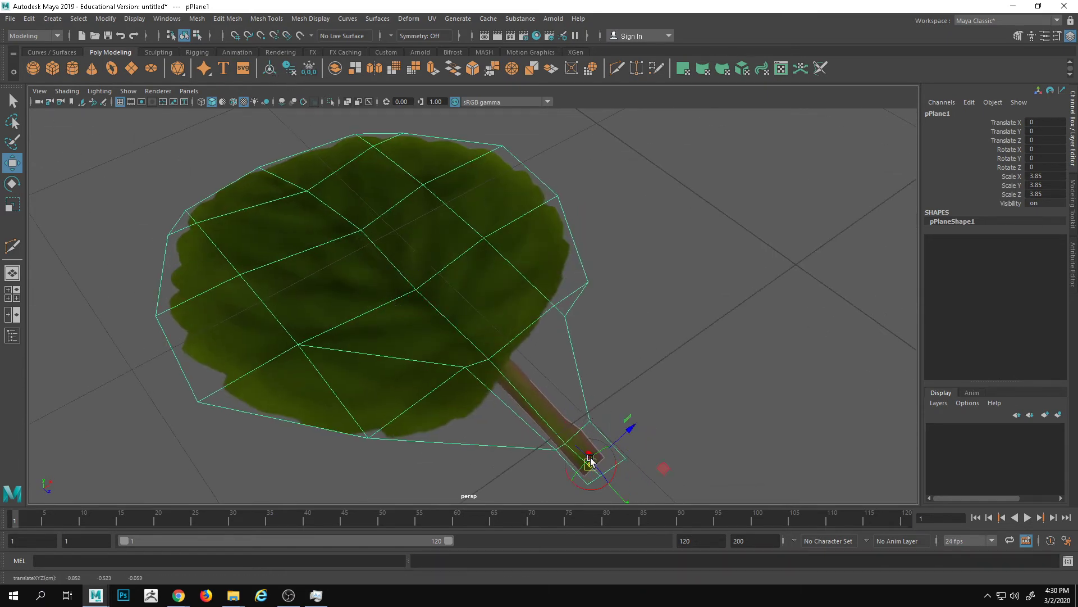
alt+drag(591, 460, 464, 301)
drag(533, 377, 522, 376)
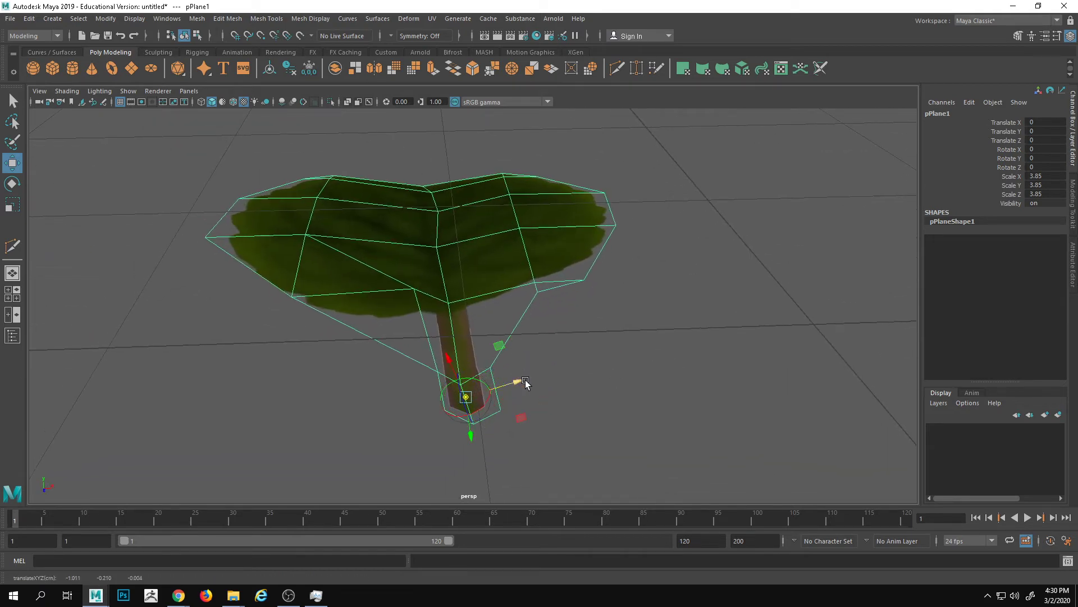
Freeze the leaf's transformations, test its rotation about the stem-end pivot and undo the test rotation.
key(Insert)
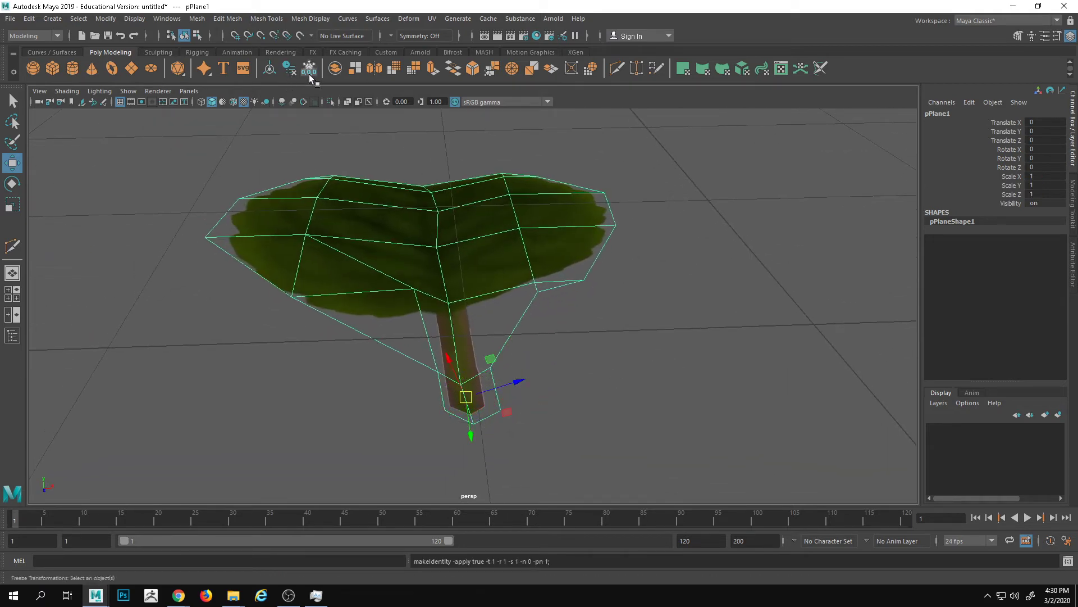
alt+drag(477, 312, 448, 283)
alt+drag(484, 379, 512, 248)
key(e)
key(ctrl+z)
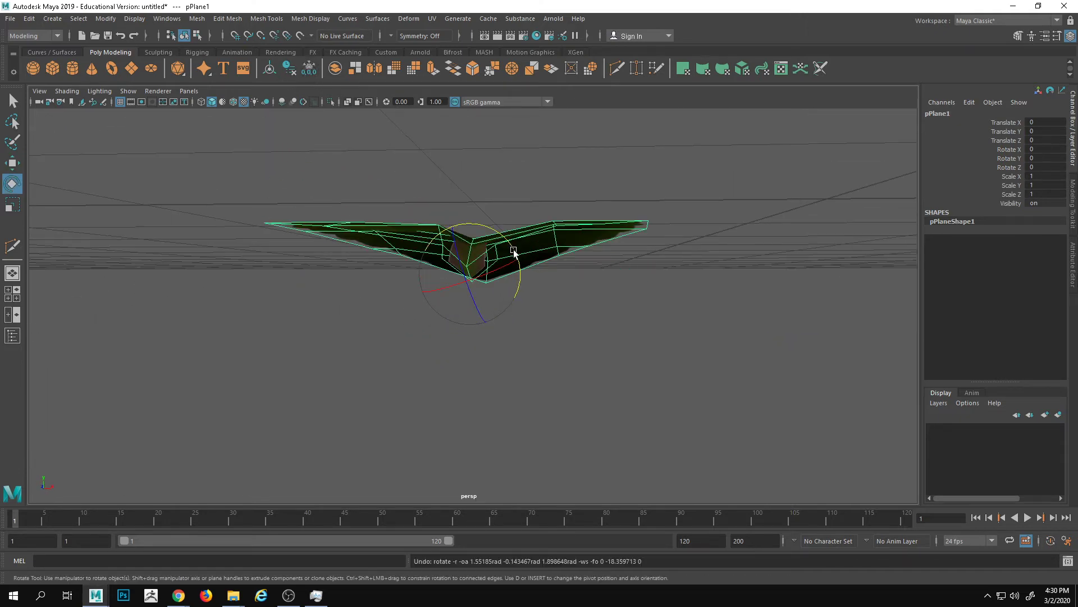
key(Insert)
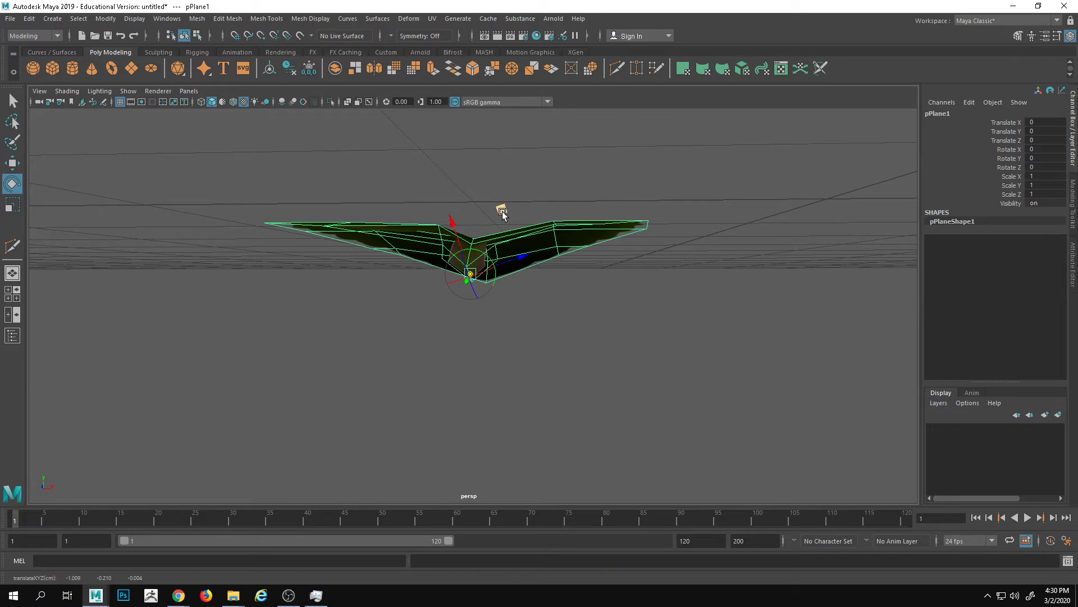
key(Insert)
Duplicate the leaf, rotate the copy around the stem's end and scale it uniformly to 0.959.
alt+drag(501, 235, 543, 358)
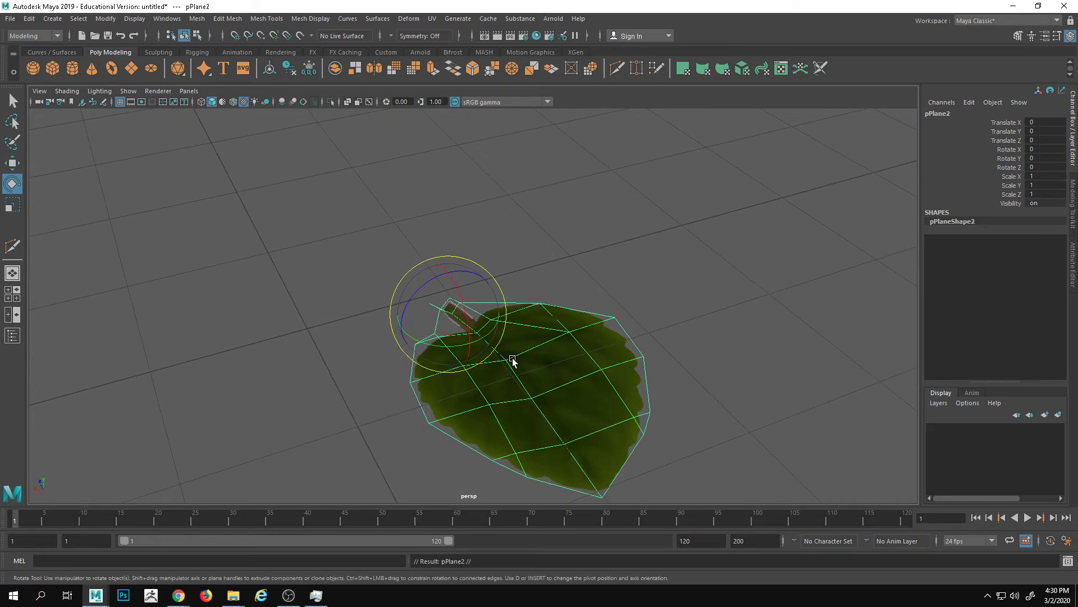
drag(497, 329, 426, 342)
mouse_move(464, 382)
alt+mouse_down()
mouse_move(562, 305)
mouse_move(558, 293)
mouse_move(483, 334)
mouse_move(588, 344)
alt+mouse_up()
key(r)
key(e)
Duplicate the smaller leaf twice and rotate the copies about the shared stem point to complete a four-leaf ring.
alt+drag(607, 389, 561, 383)
mouse_move(527, 332)
mouse_down()
mouse_move(448, 319)
mouse_move(504, 264)
mouse_move(455, 293)
mouse_move(540, 354)
mouse_up()
key(w)
alt+drag(477, 325, 646, 369)
key(e)
key(w)
key(e)
drag(481, 285, 493, 278)
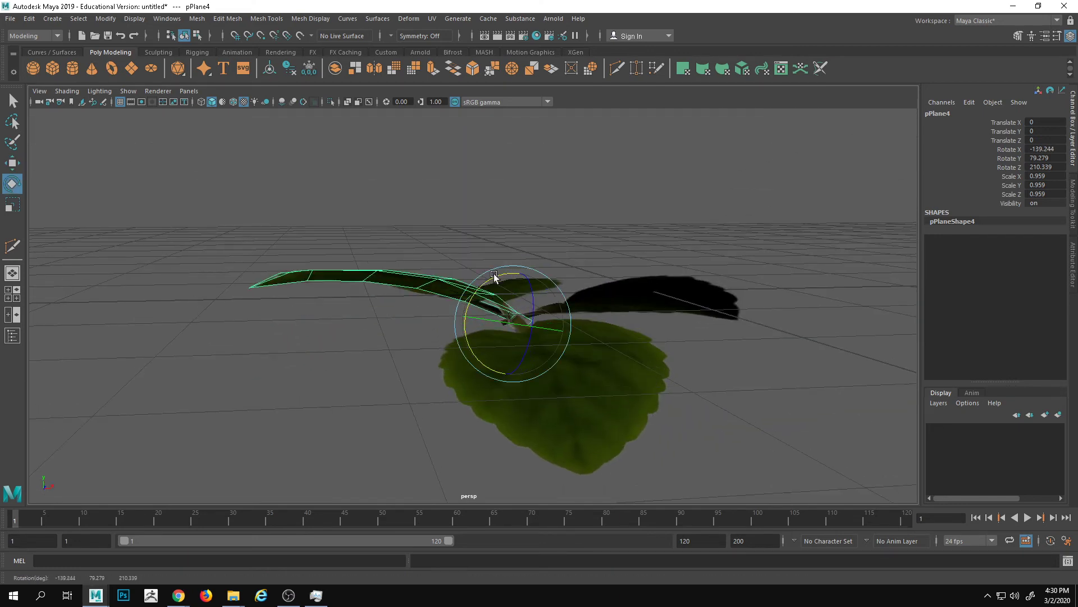
Tilt the original full-size leaf slightly about its stem end after checking the cluster from several sides.
click(668, 335)
alt+drag(668, 334, 551, 305)
click(625, 285)
alt+drag(626, 285, 534, 283)
click(649, 371)
alt+drag(648, 371, 517, 410)
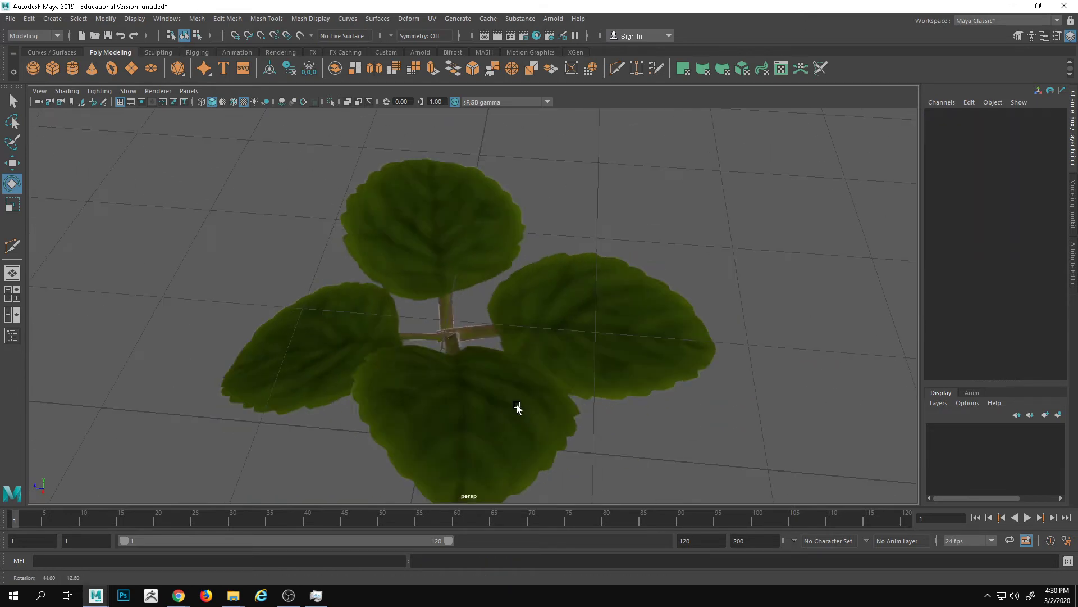
click(574, 366)
alt+drag(574, 365, 526, 238)
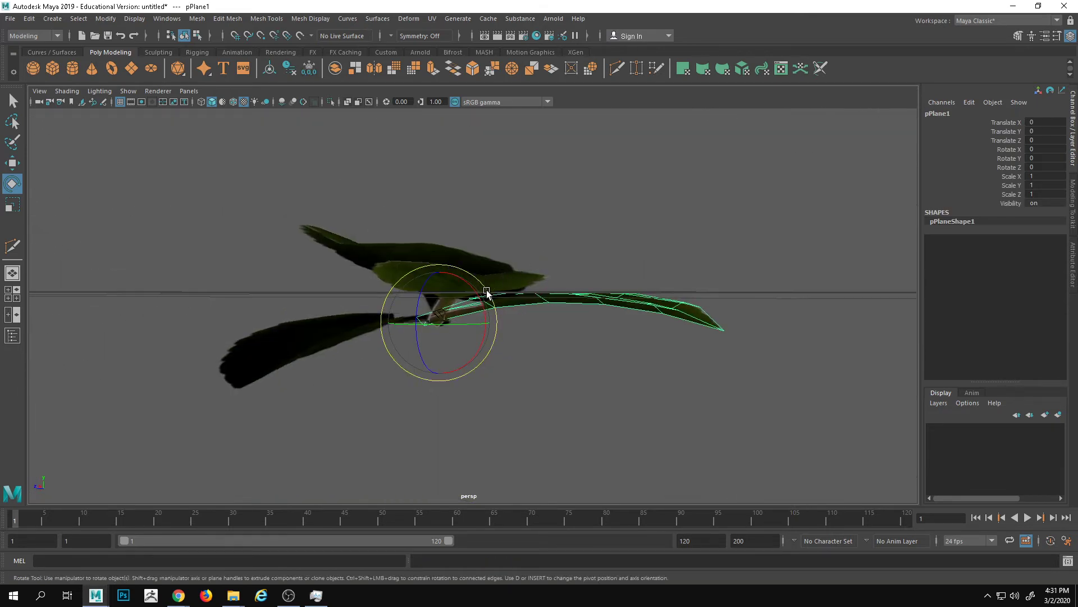
drag(489, 292, 485, 284)
click(645, 360)
Rotate the drooping leaf upward about its stem end to bring it closer to the other leaves.
alt+drag(646, 359, 472, 332)
click(472, 350)
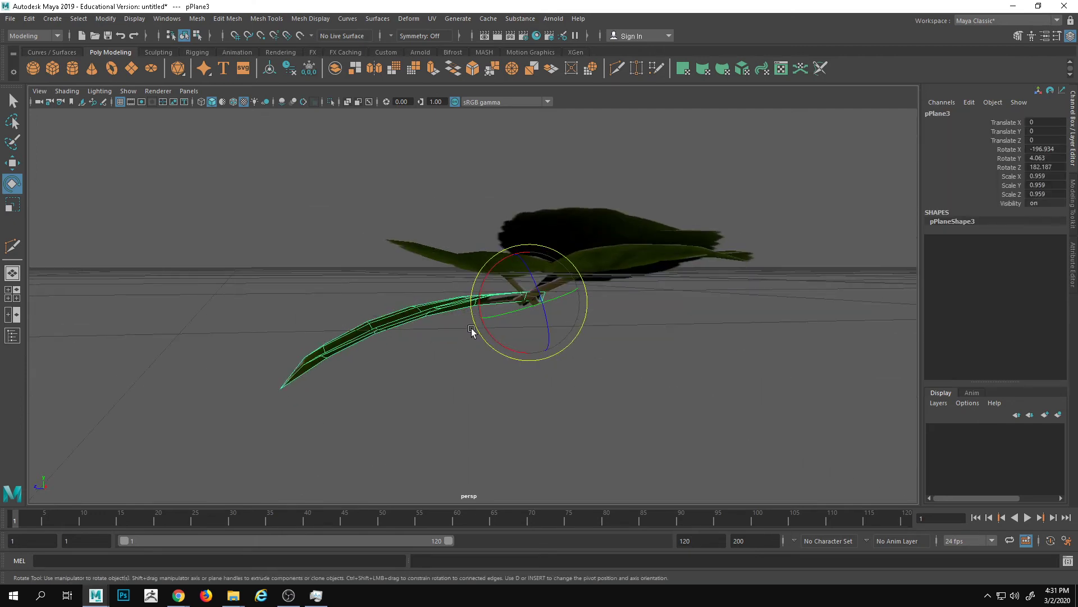
drag(488, 262, 508, 230)
click(677, 368)
alt+drag(677, 368, 523, 301)
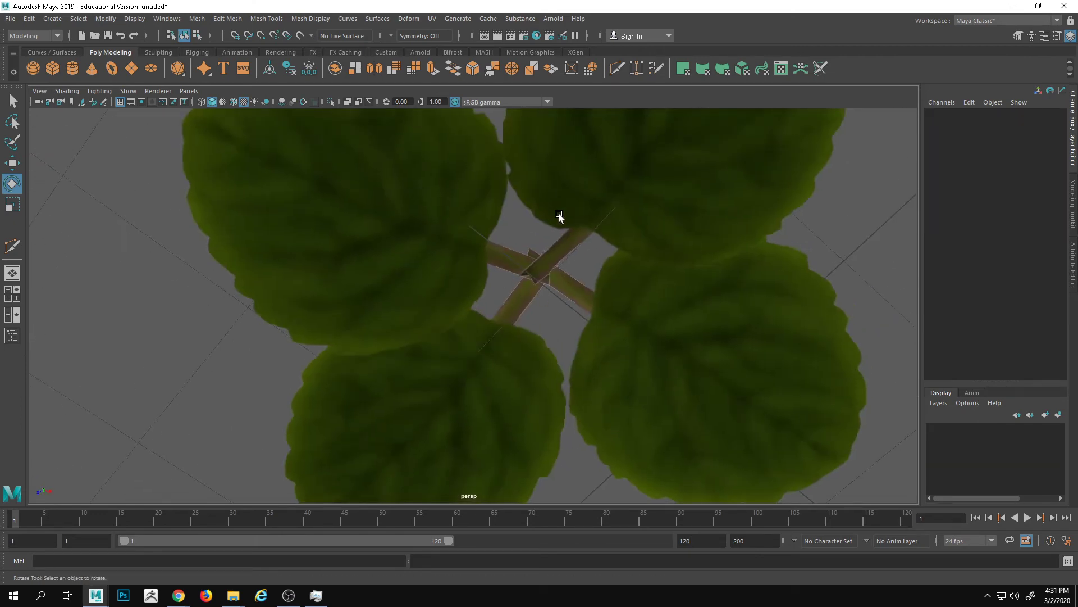
alt+right_drag(599, 322, 548, 316)
alt+drag(549, 315, 626, 311)
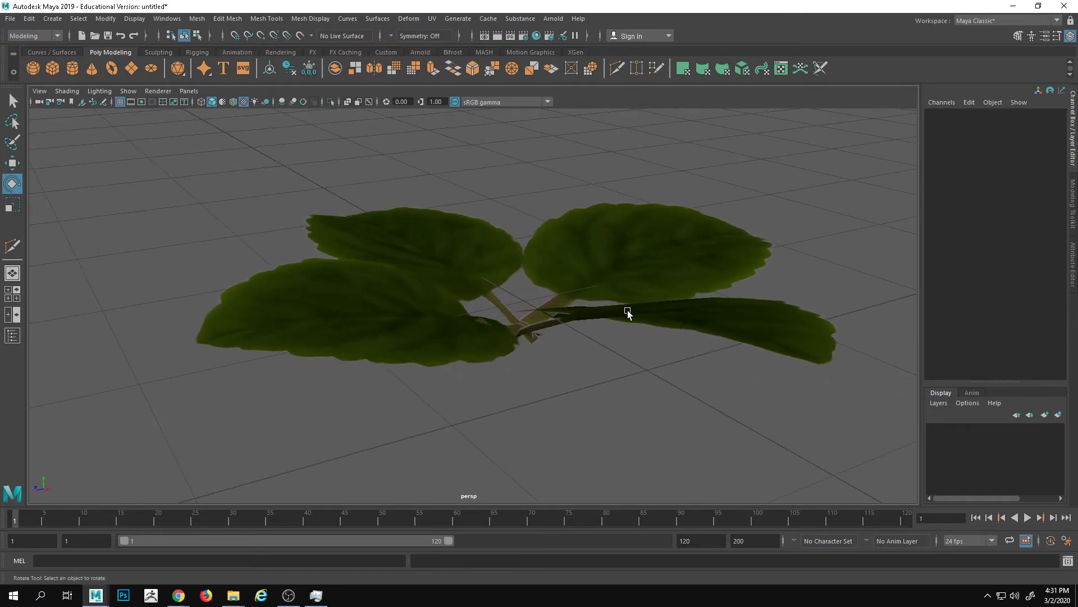
Scale the raised leaf non-uniformly to 0.781 in X and 0.849 in Z.
click(408, 336)
key(r)
alt+drag(408, 336, 558, 421)
drag(462, 275, 469, 279)
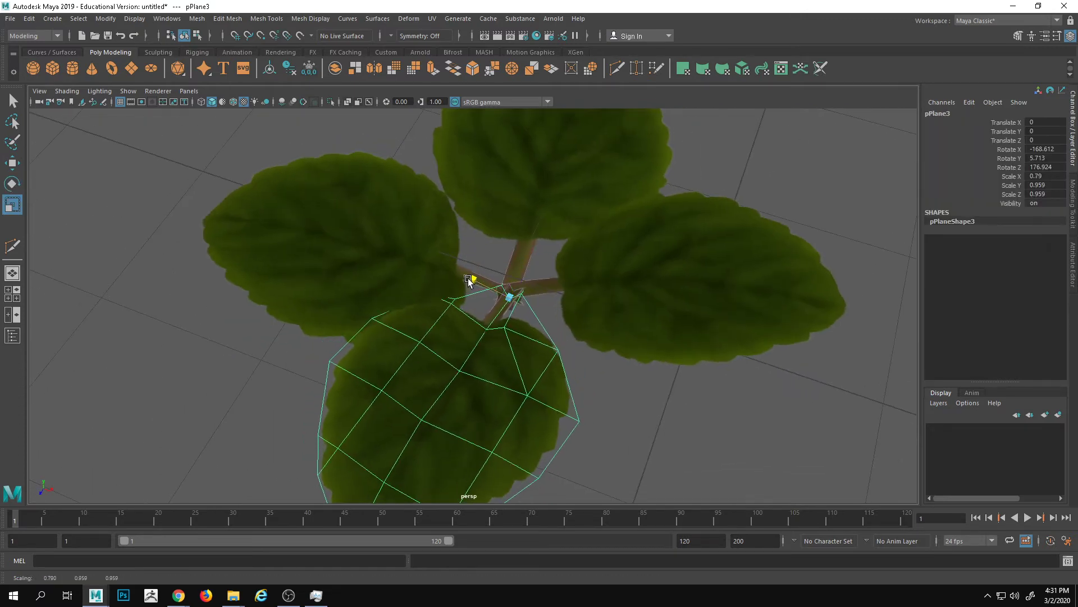
click(651, 449)
alt+drag(651, 449, 423, 352)
click(424, 352)
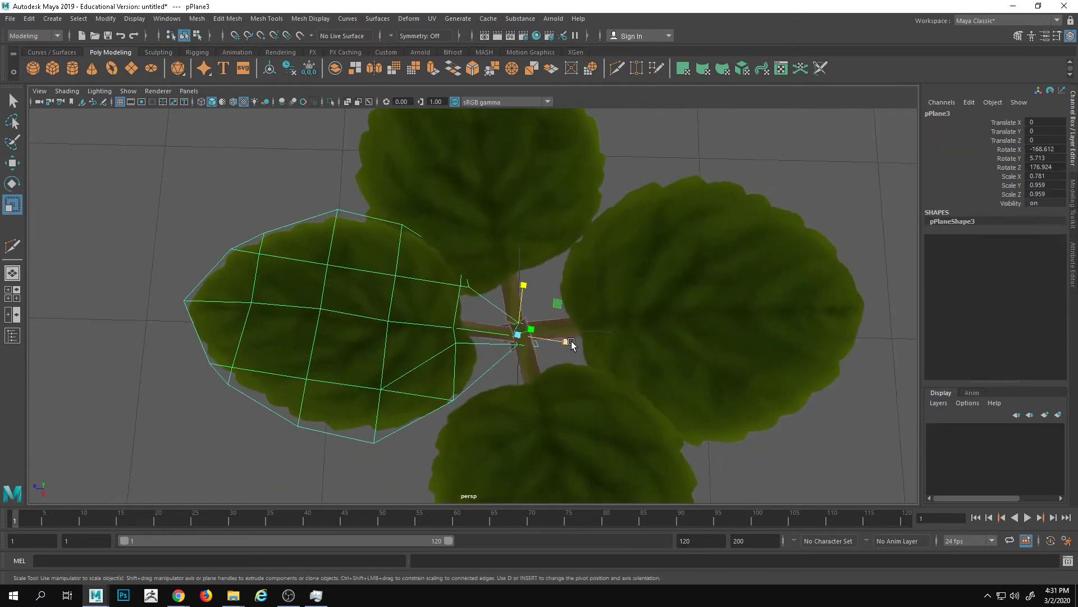
drag(571, 344, 675, 241)
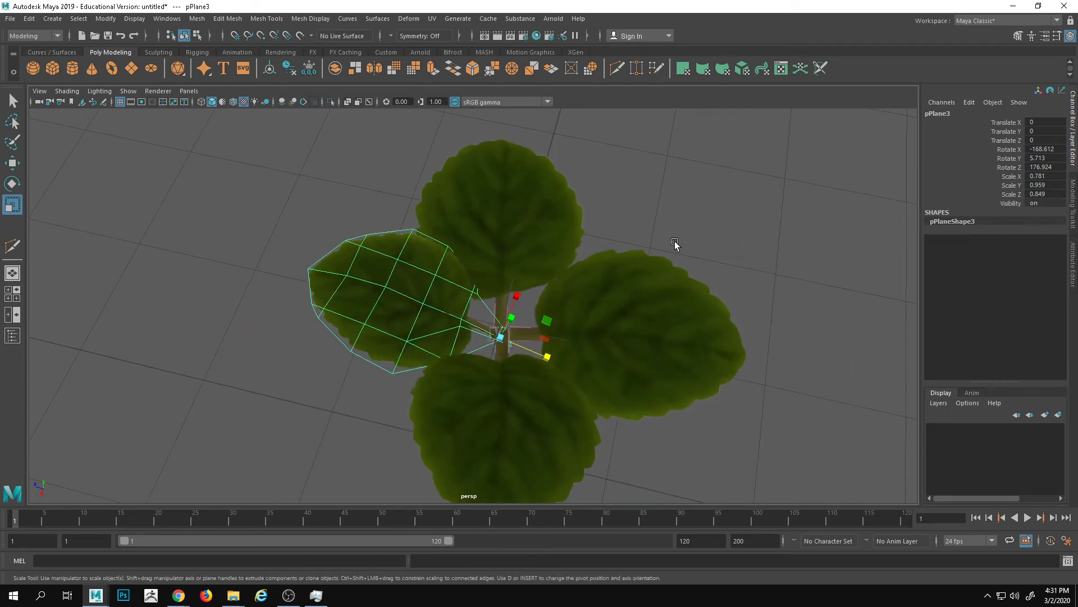
Duplicate the original full-size leaf, scale the copy to 0.884 and rotate it around the stem point.
click(622, 285)
alt+drag(589, 298, 573, 284)
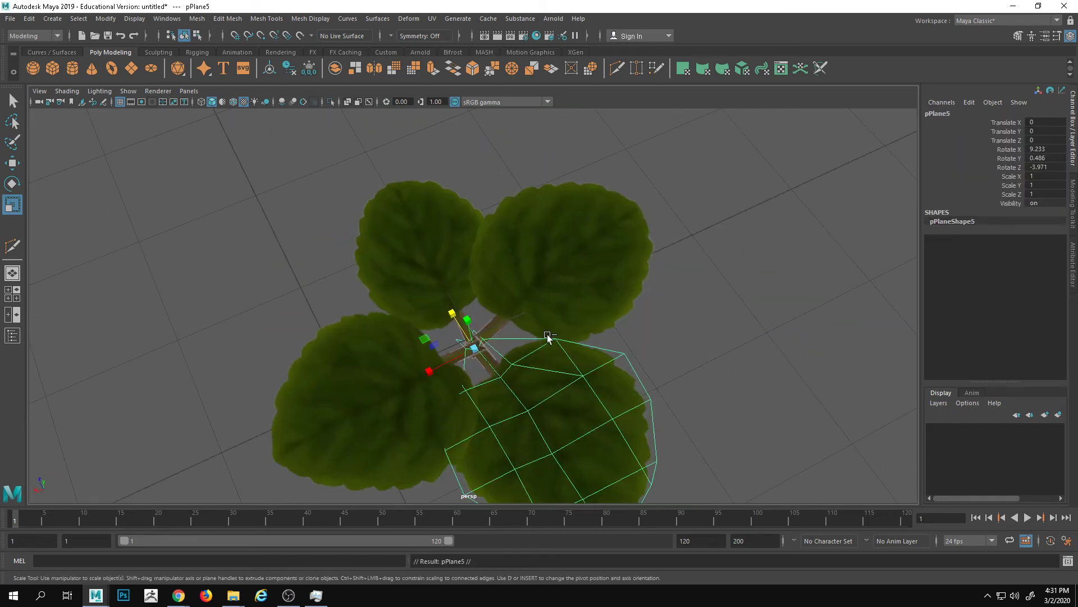
key(e)
drag(504, 390, 544, 321)
alt+drag(590, 366, 437, 339)
key(e)
drag(503, 315, 490, 307)
Duplicate the 0.884-scale leaf and rotate and tilt the copy into another position around the stem point.
key(ctrl+d)
alt+drag(522, 385, 448, 396)
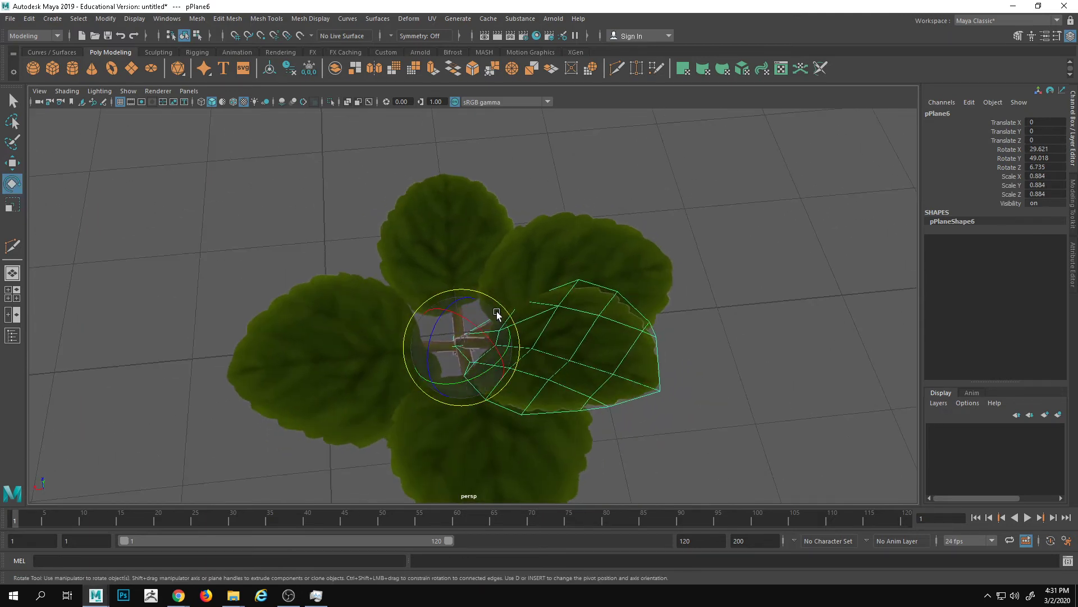
drag(497, 313, 460, 262)
alt+drag(505, 281, 599, 274)
drag(449, 347, 530, 286)
drag(519, 335, 510, 355)
alt+drag(514, 353, 601, 329)
Add one more duplicate of the 0.884-scale leaf, turned and tilted about the stem point to fill out the cluster.
click(493, 450)
alt+drag(493, 449, 547, 413)
click(463, 327)
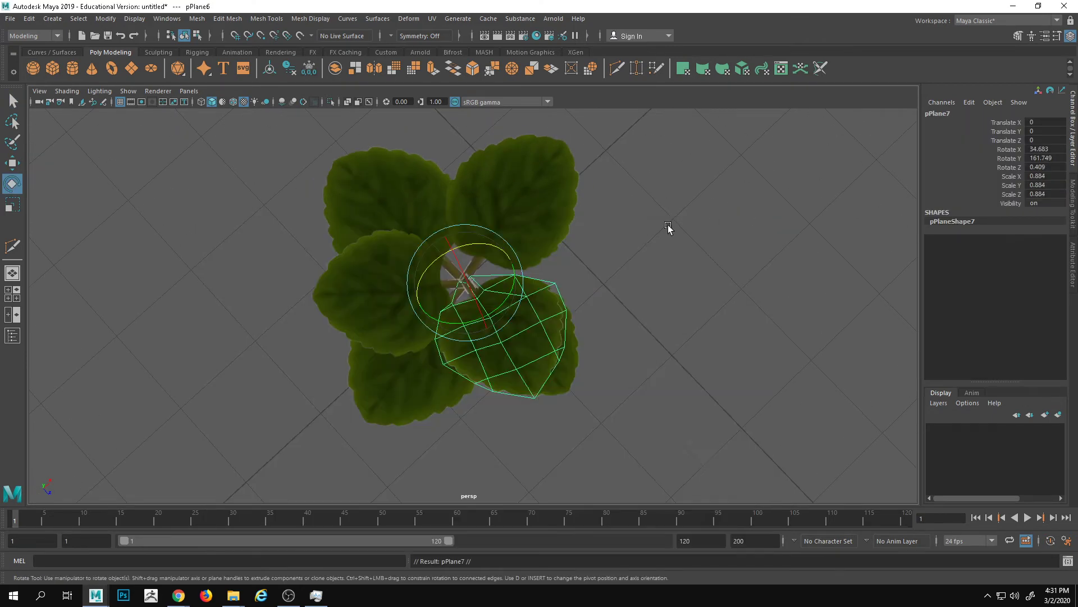
scroll(624, 264, up, 5)
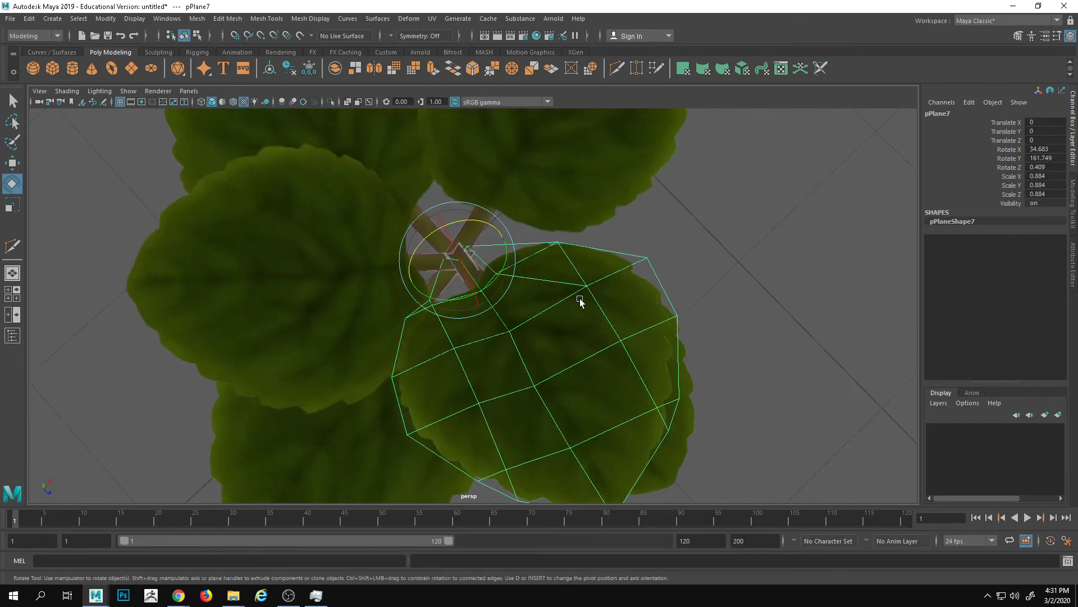
drag(508, 220, 392, 167)
drag(433, 225, 450, 202)
alt+drag(450, 201, 518, 253)
click(724, 202)
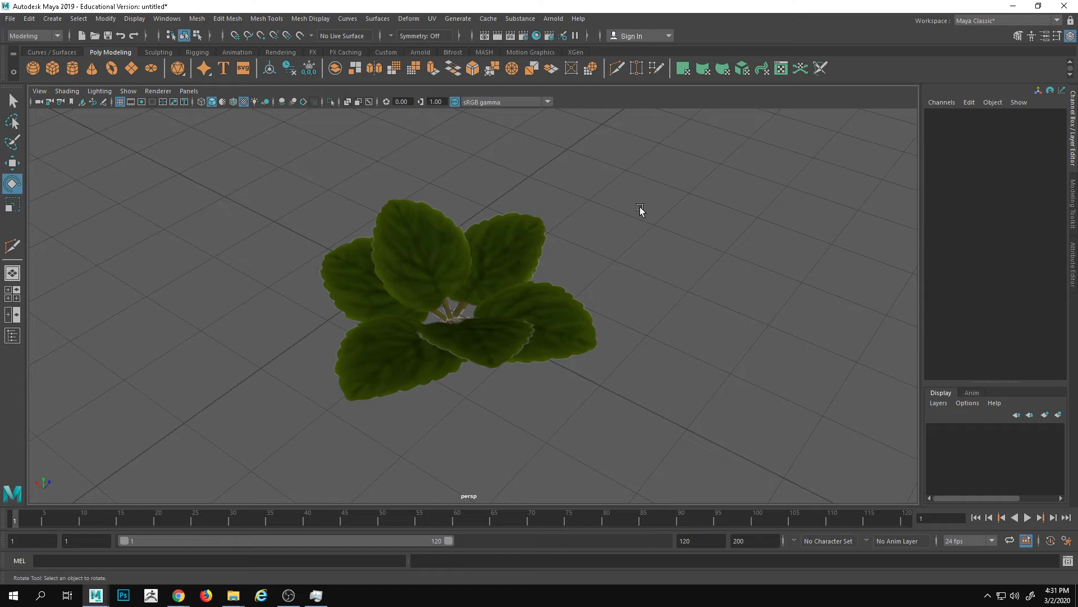
Add all the leaves to a new display layer and hide that layer.
drag(203, 161, 580, 396)
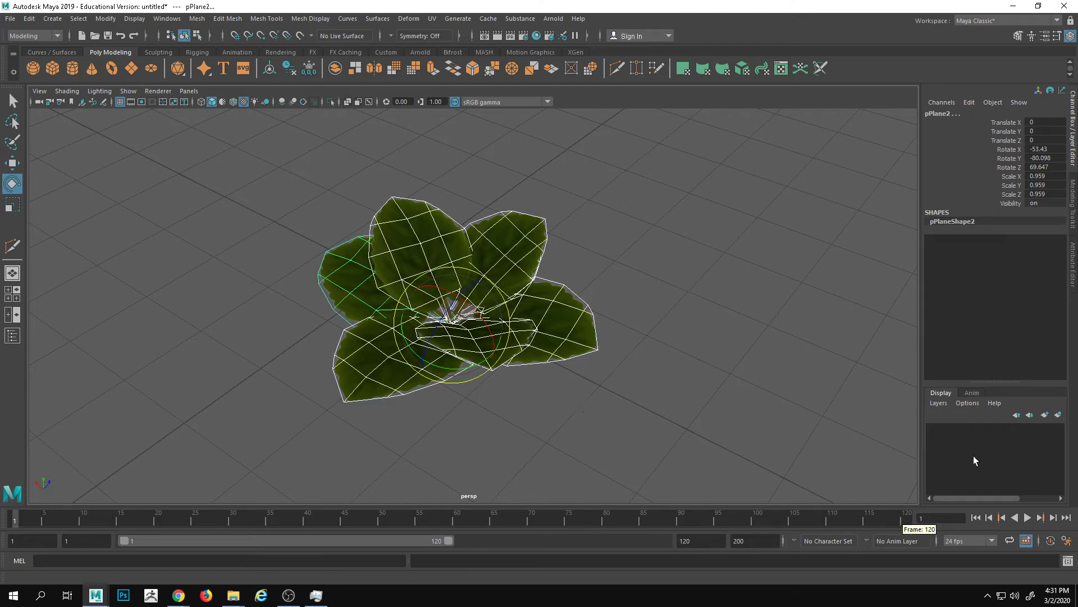
click(1058, 418)
click(934, 430)
click(595, 330)
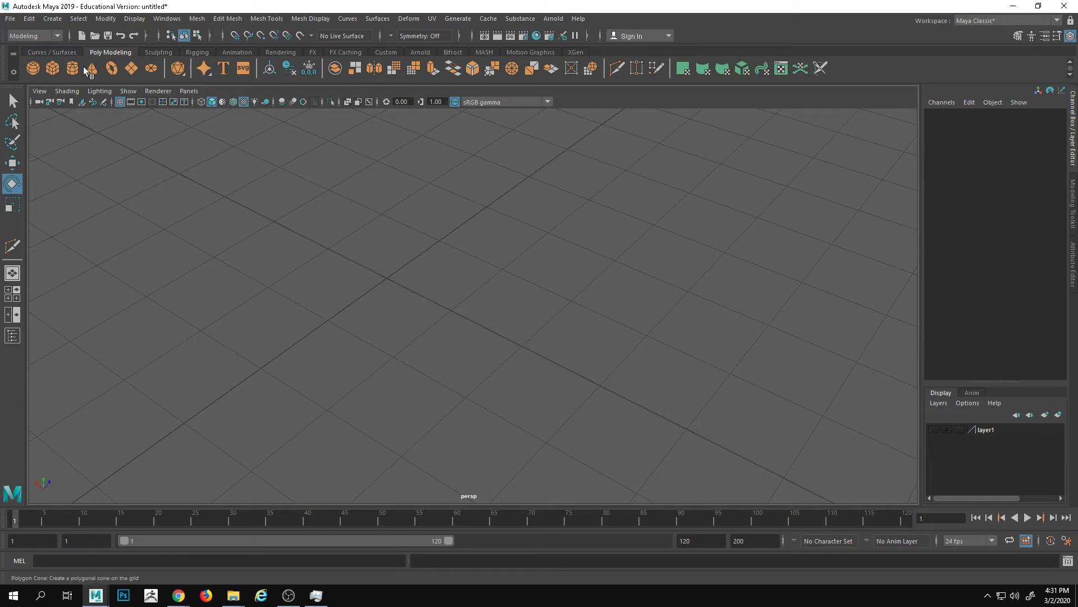
Create a polygon sphere with radius 1, 8 axis divisions and 5 height divisions.
double_click(33, 72)
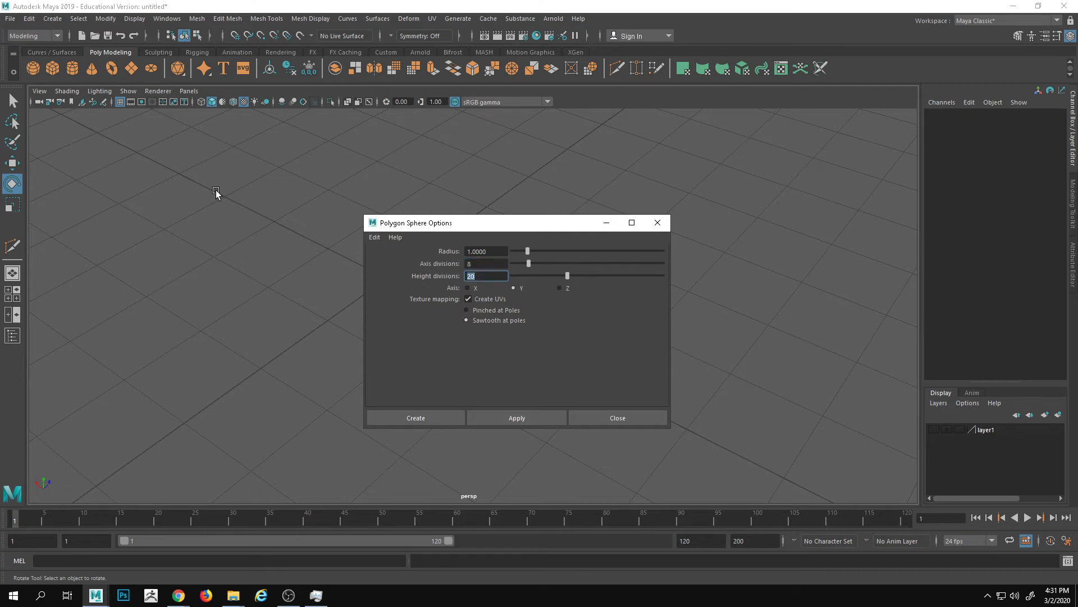
click(490, 422)
click(599, 418)
Try to reduce the eight-sided sphere to its bottom cap of faces, and undo the deletion.
drag(539, 360, 591, 386)
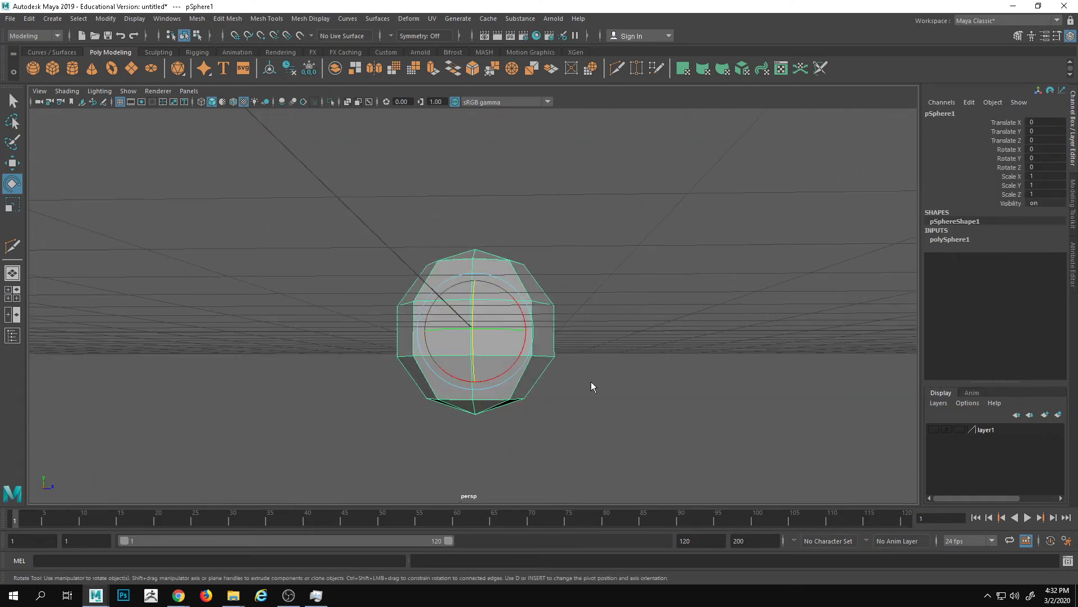
right_drag(497, 340, 497, 385)
drag(234, 182, 589, 388)
key(Delete)
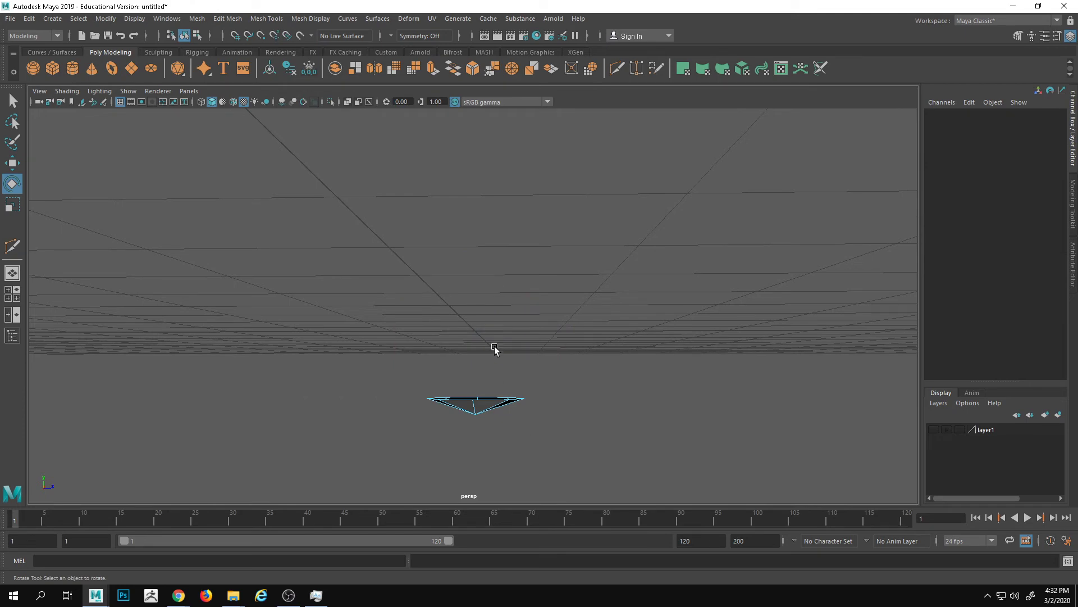
alt+drag(494, 349, 621, 157)
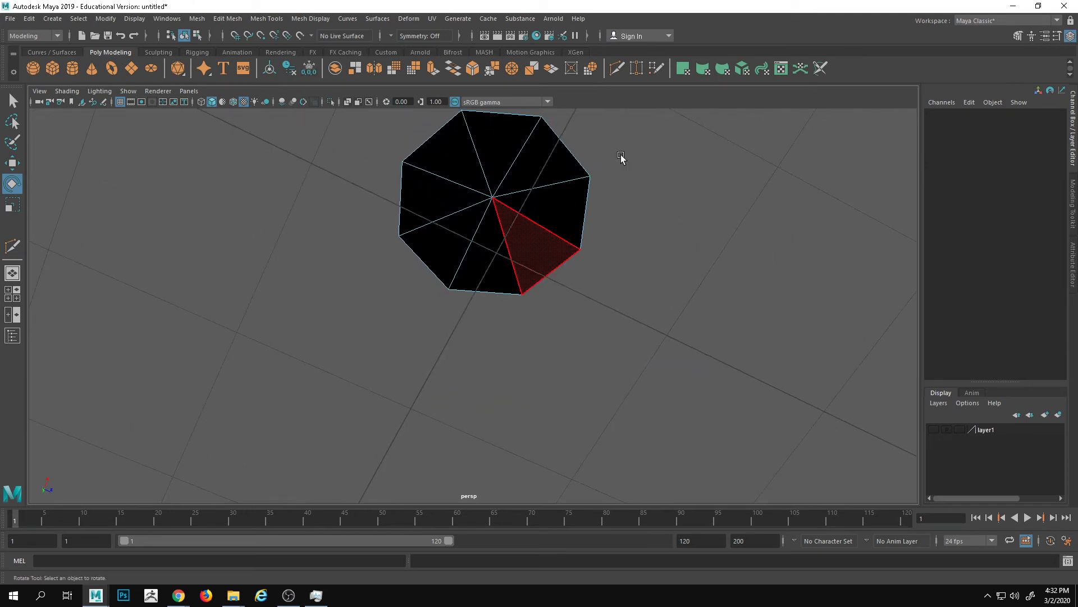
right_drag(619, 158, 646, 136)
alt+middle_drag(595, 192, 561, 276)
alt+drag(632, 343, 534, 264)
key(ctrl+z)
key(ctrl+z)
key(ctrl+z)
scroll(622, 321, down, 5)
Set the sphere's axis subdivisions to 5.
right_drag(534, 264, 562, 224)
key(w)
click(991, 241)
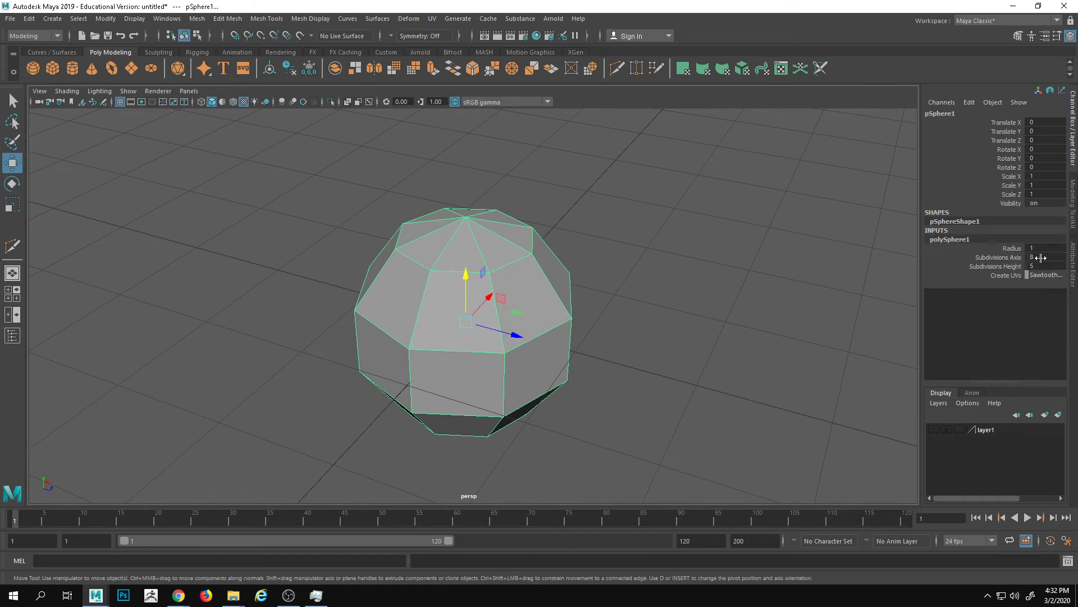
text(5)
key(Return)
Delete all of the sphere's faces except the five triangles of its bottom cap, and return to object selection.
alt+drag(632, 340, 569, 309)
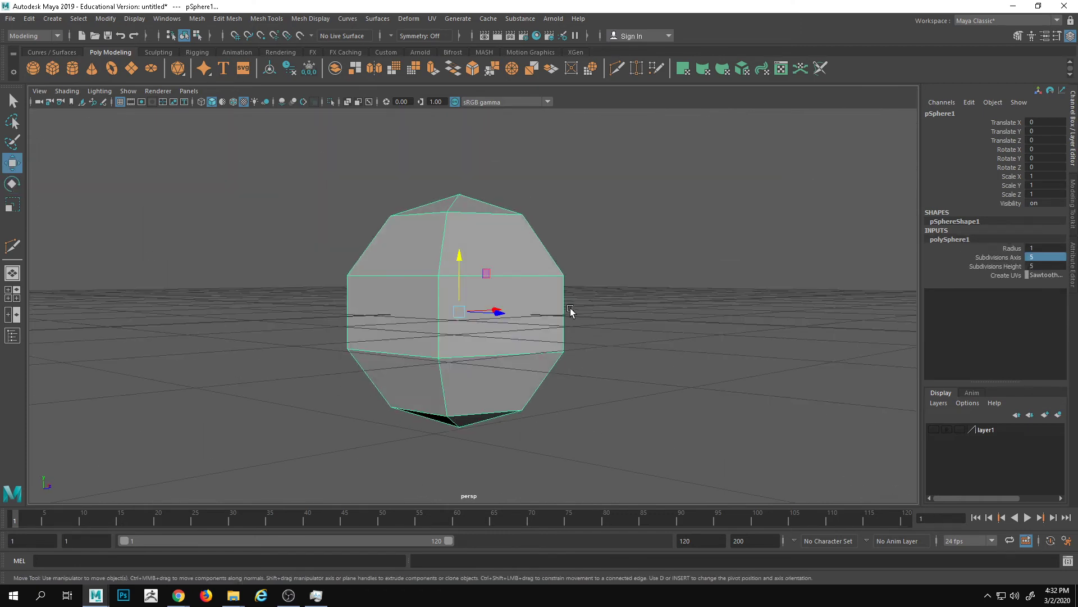
alt+middle_drag(569, 310, 556, 273)
right_drag(528, 306, 521, 338)
drag(268, 139, 634, 318)
key(Delete)
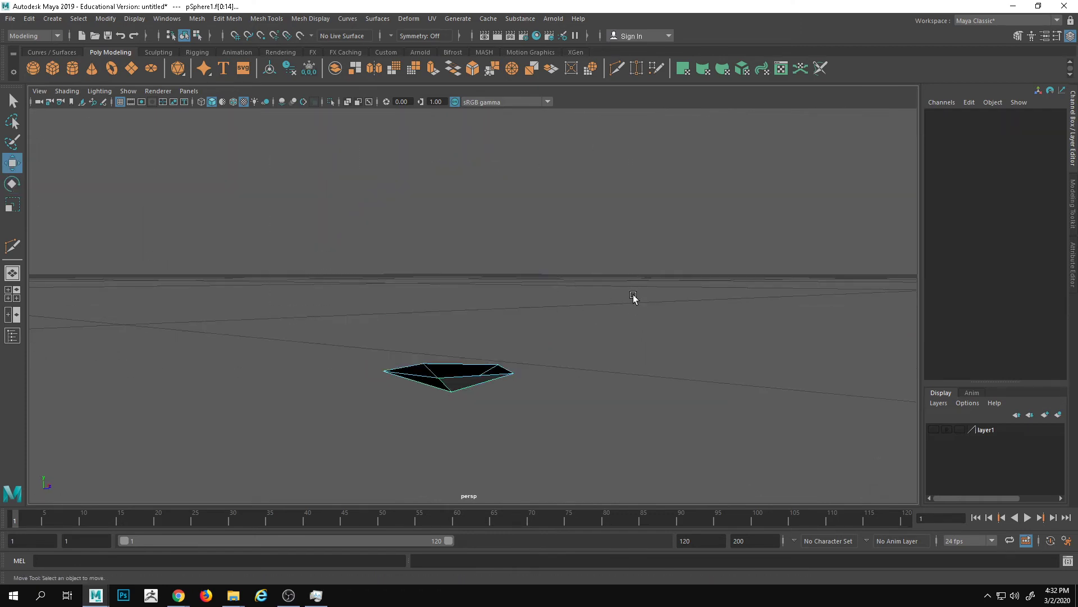
alt+drag(488, 261, 573, 224)
right_drag(573, 224, 596, 162)
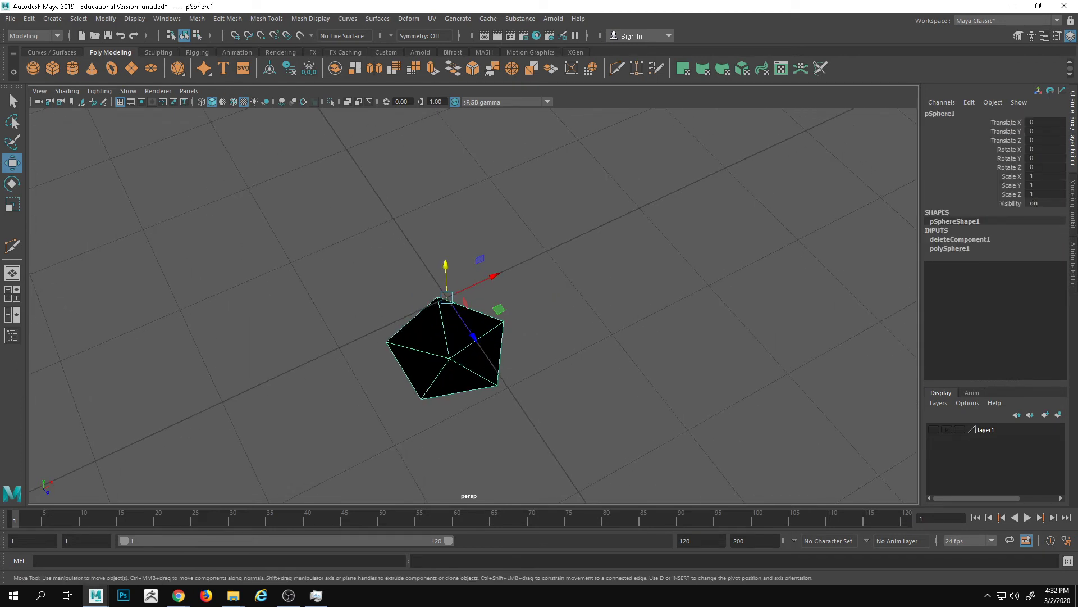
Assign the existing blinn1 leaf-texture material to the five-sided cap.
click(537, 36)
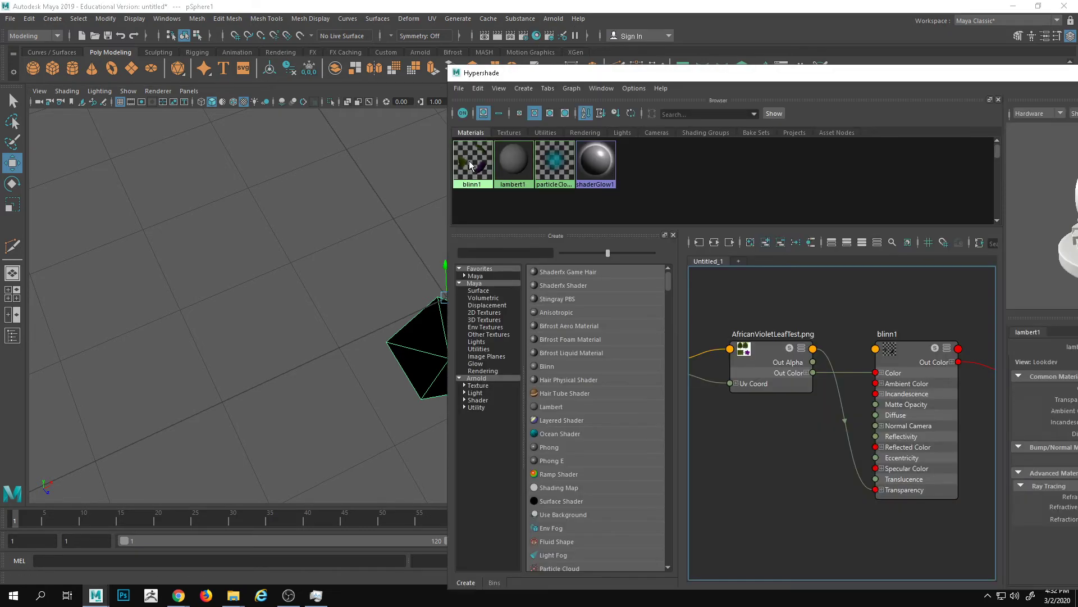
right_drag(469, 162, 479, 125)
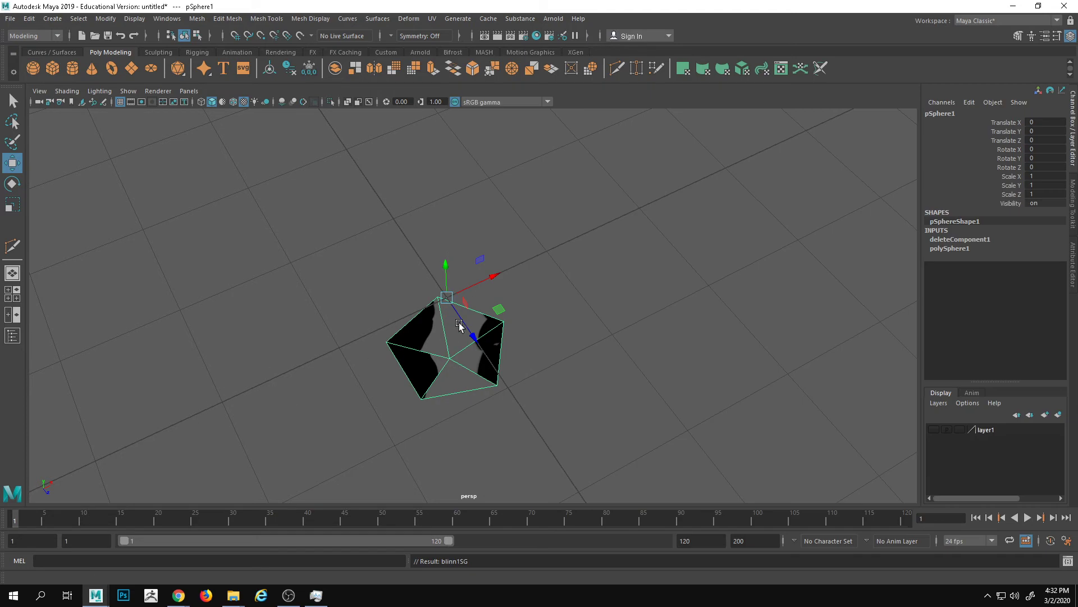
alt+drag(459, 324, 501, 5)
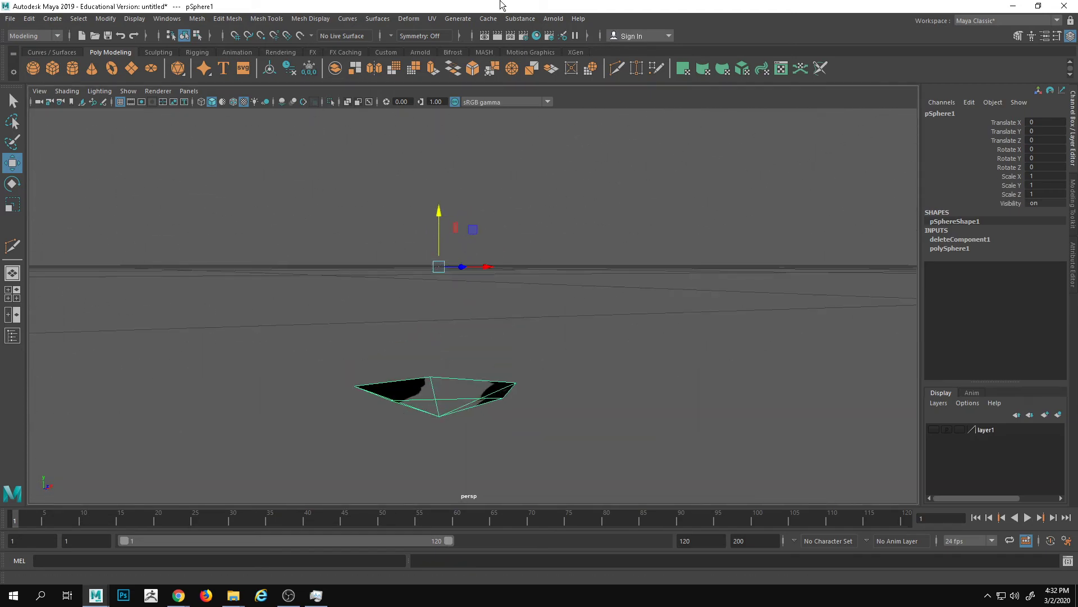
Show the cap's UVs over the texture in the UV Editor and move the editor window clear of the viewport.
click(433, 18)
click(455, 37)
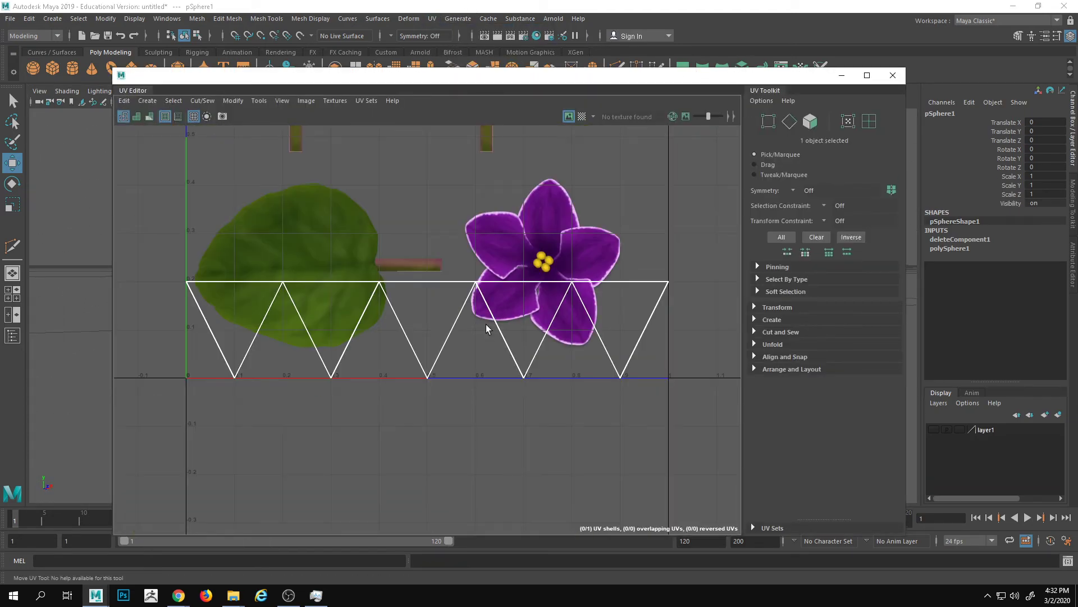
alt+middle_drag(244, 348, 245, 377)
alt+right_drag(245, 377, 449, 359)
alt+middle_drag(449, 360, 235, 356)
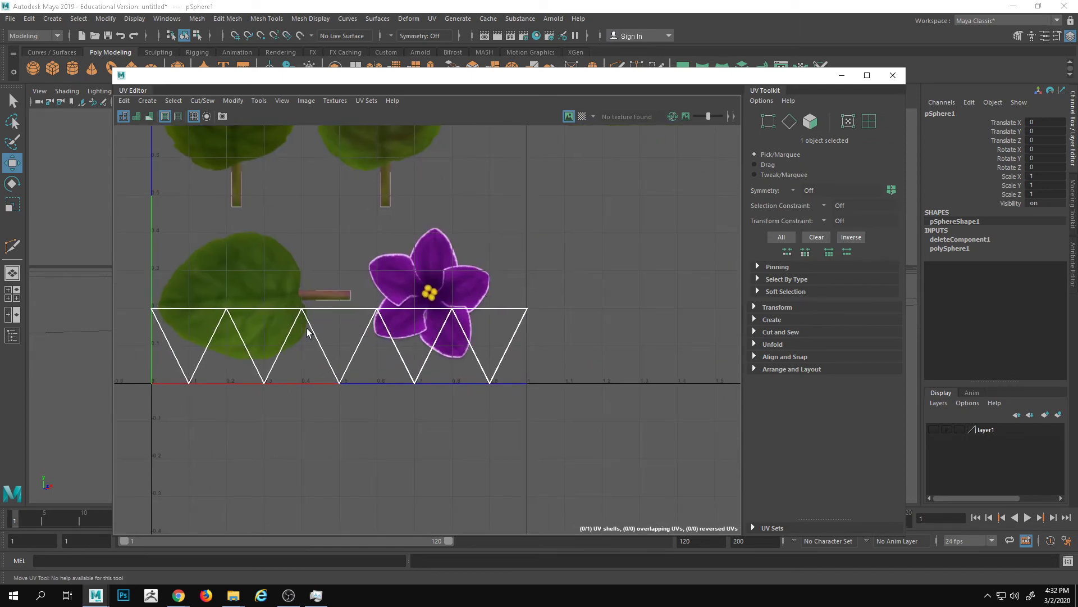
drag(432, 73, 1077, 126)
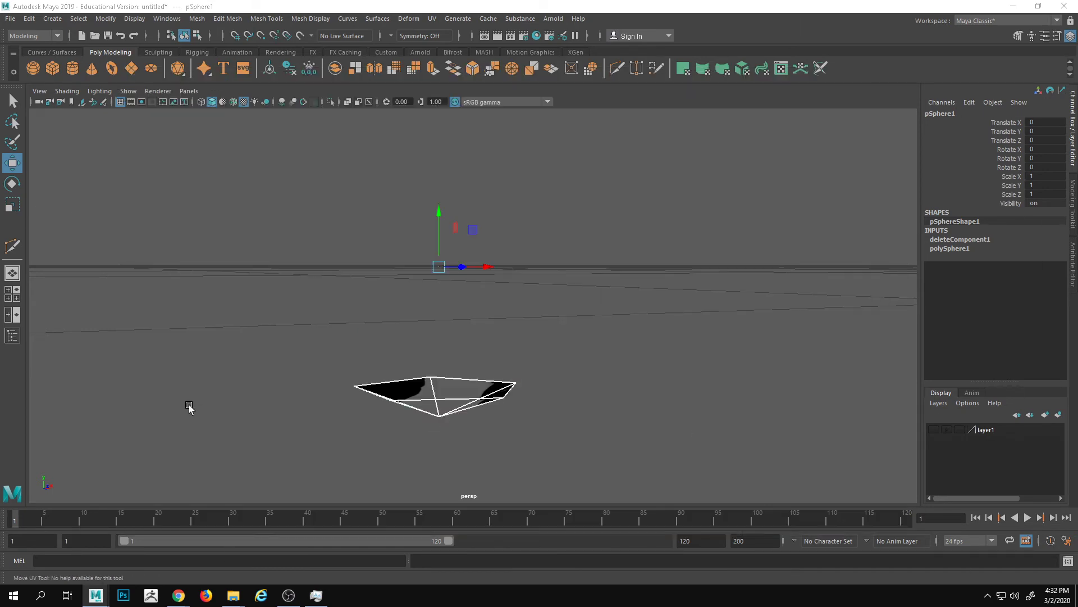
Project the cap's UVs with a camera-based mapping from the top orthographic view, framed on the cap.
alt+drag(189, 408, 513, 441)
alt+drag(440, 450, 443, 216)
alt+drag(696, 330, 323, 334)
click(188, 91)
mouse_move(233, 127)
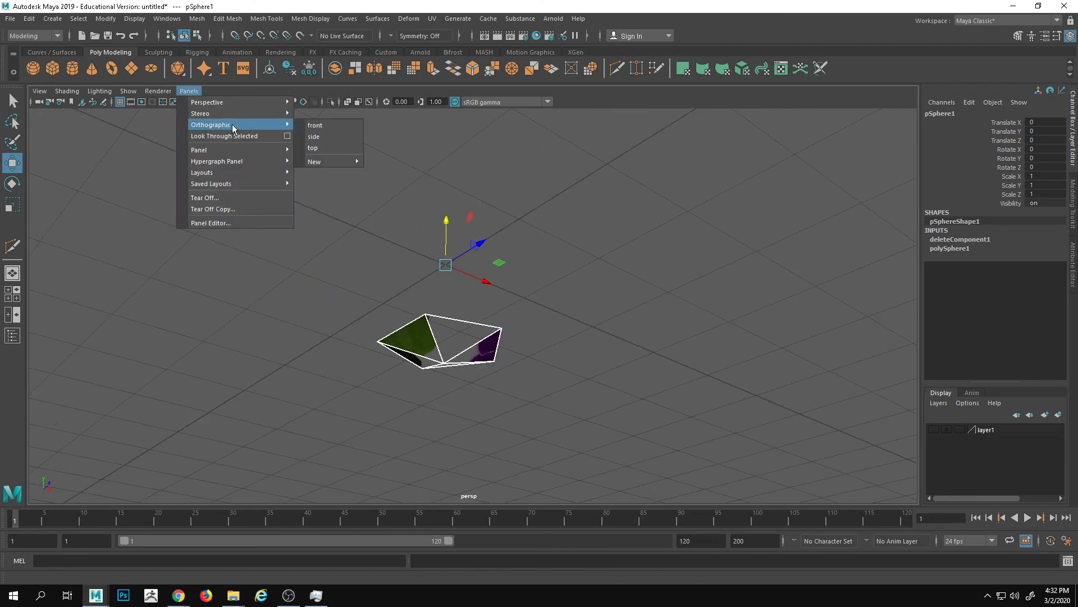
click(319, 149)
key(f)
scroll(523, 368, down, 8)
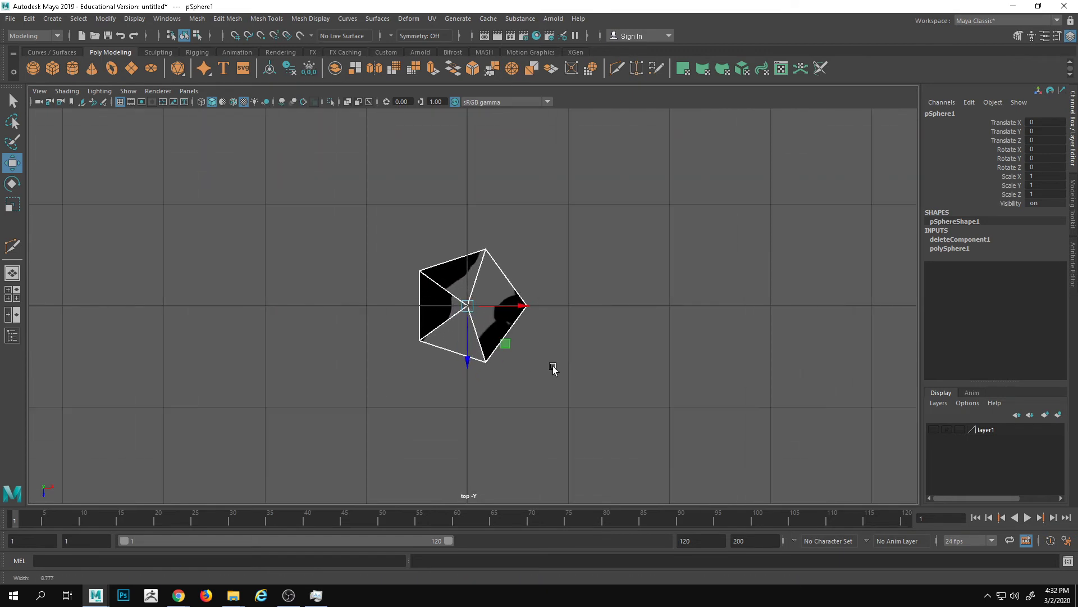
scroll(567, 374, up, 5)
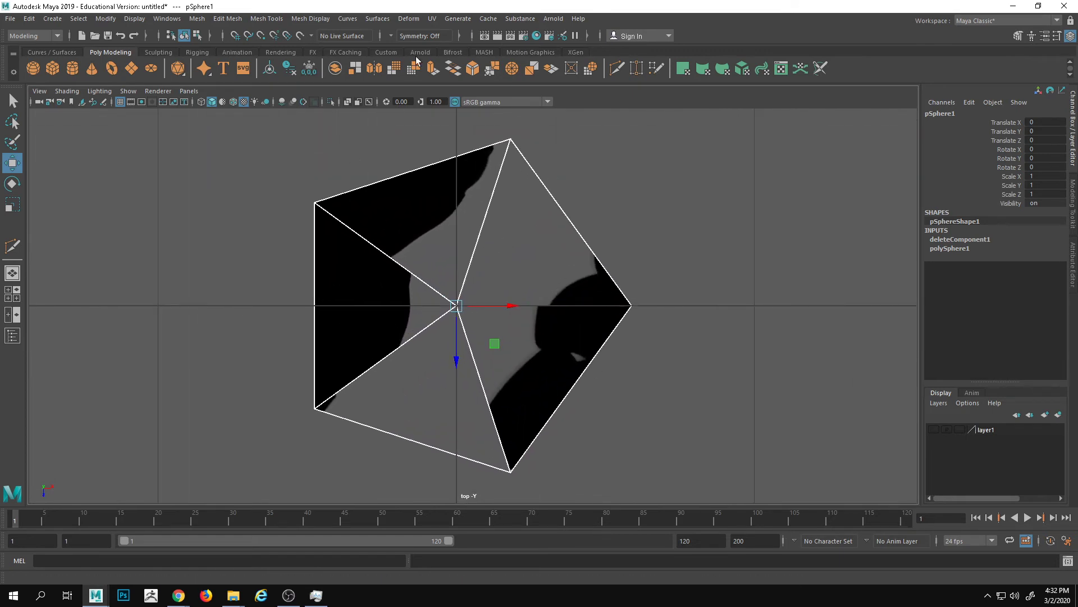
click(433, 19)
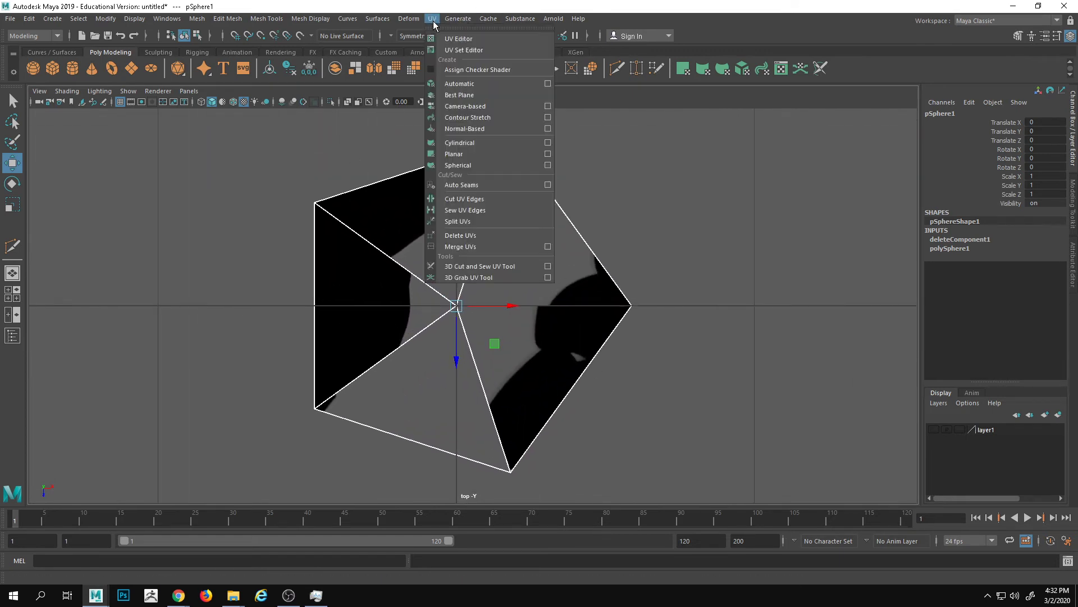
click(473, 106)
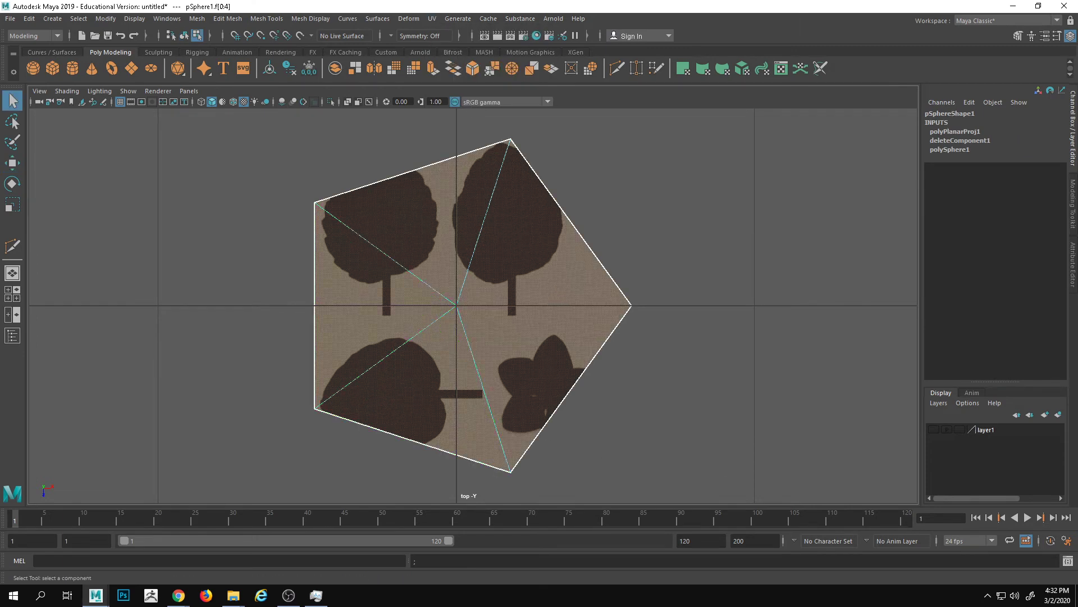
Scale, move and rotate the cap's UVs until the violet blossom texture fills the pentagon with one petal per corner.
key(r)
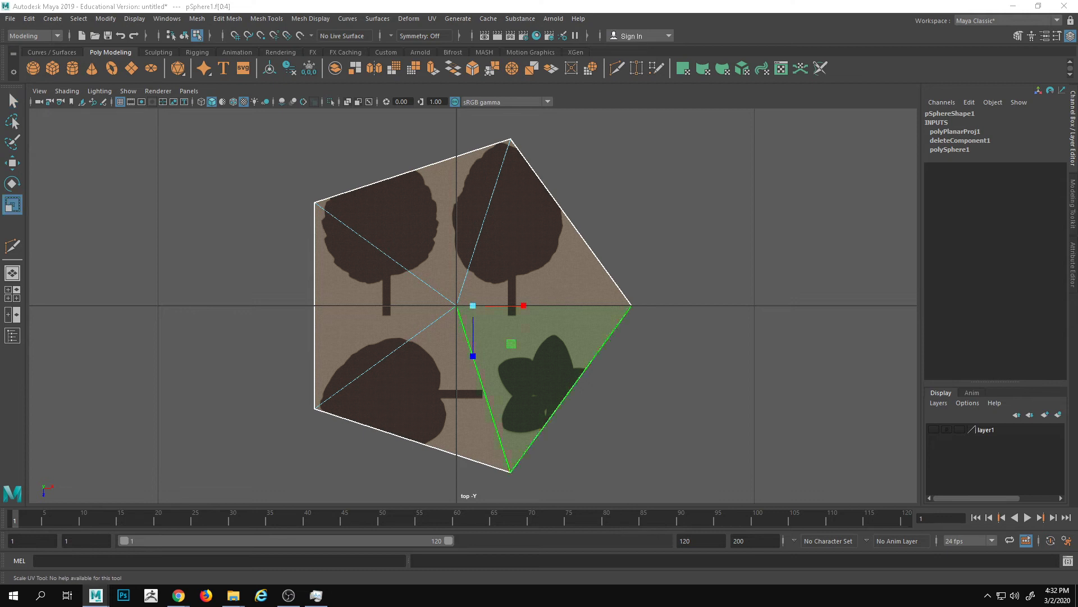
drag(473, 305, 514, 330)
key(w)
key(e)
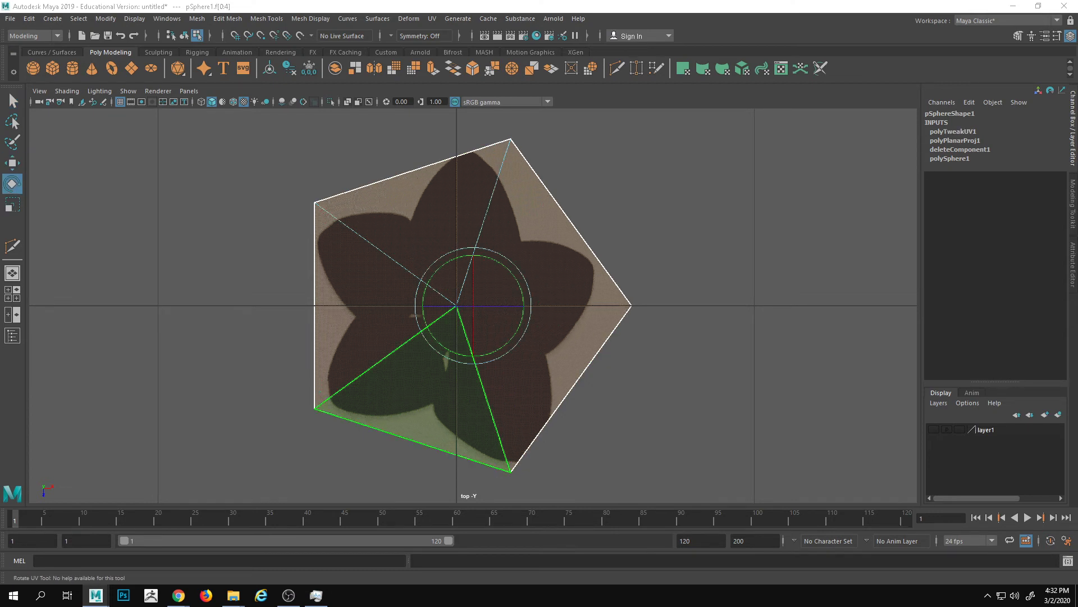
drag(508, 269, 516, 281)
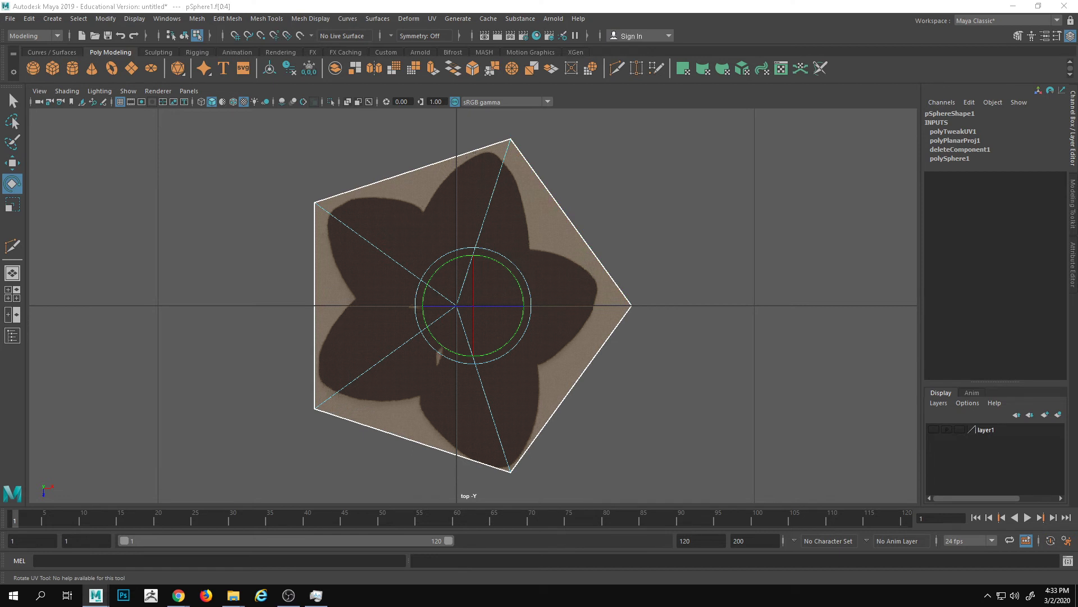
key(w)
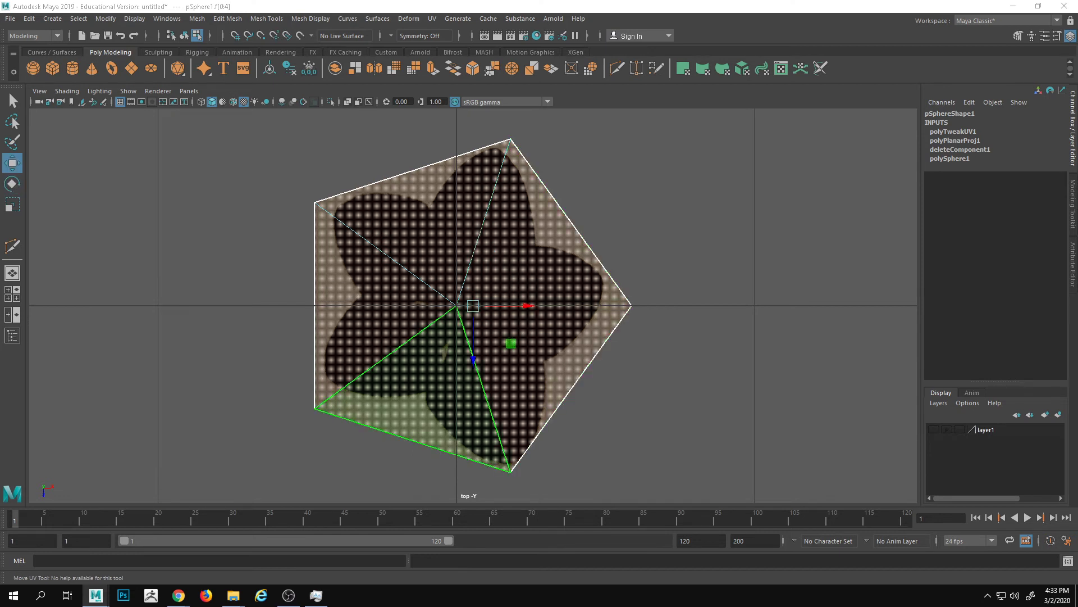
key(r)
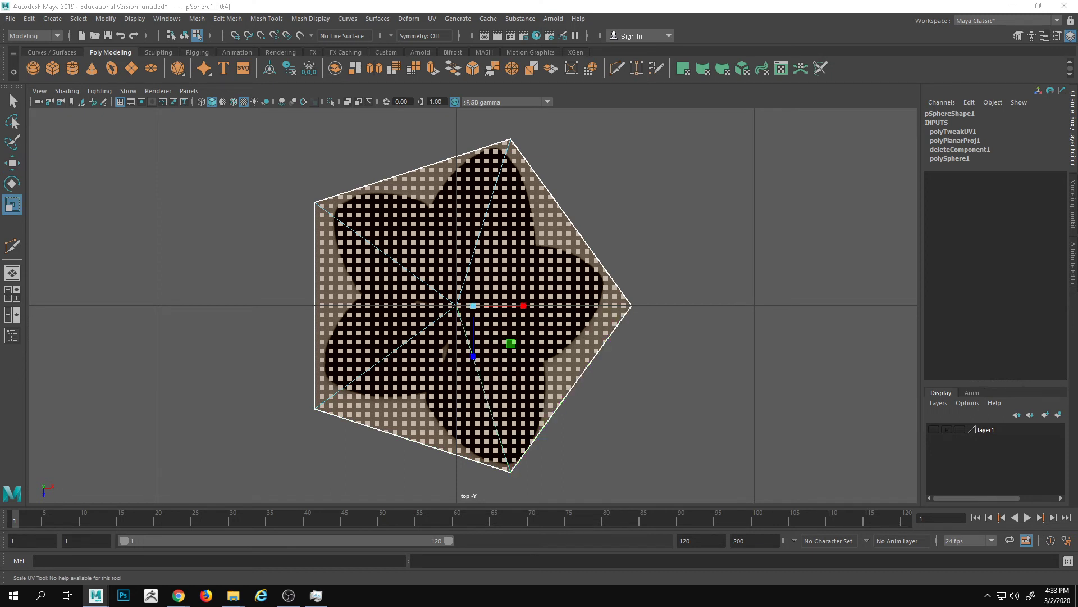
key(e)
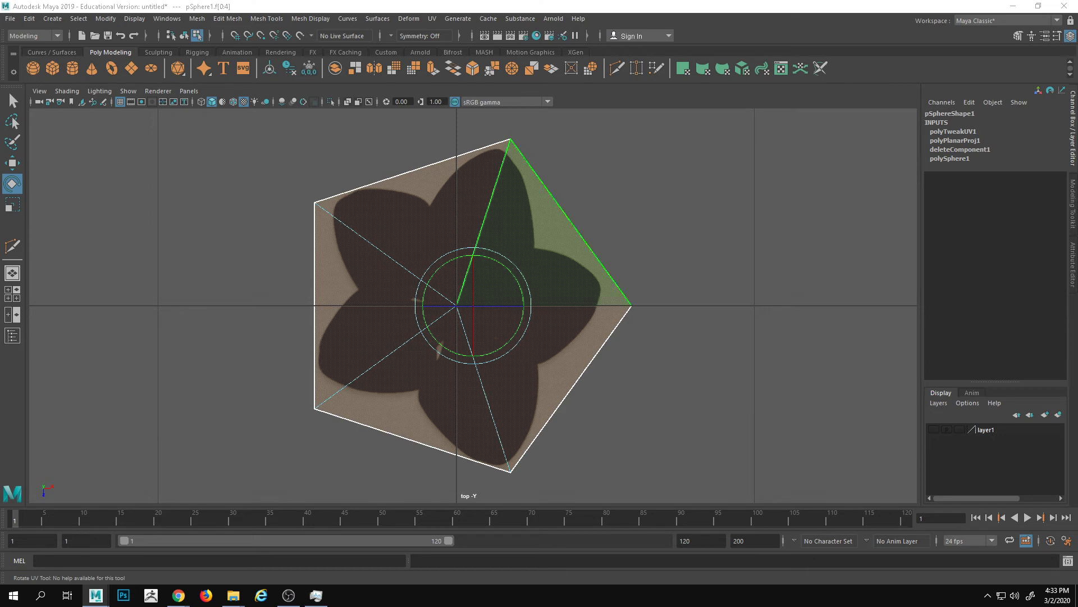
key(w)
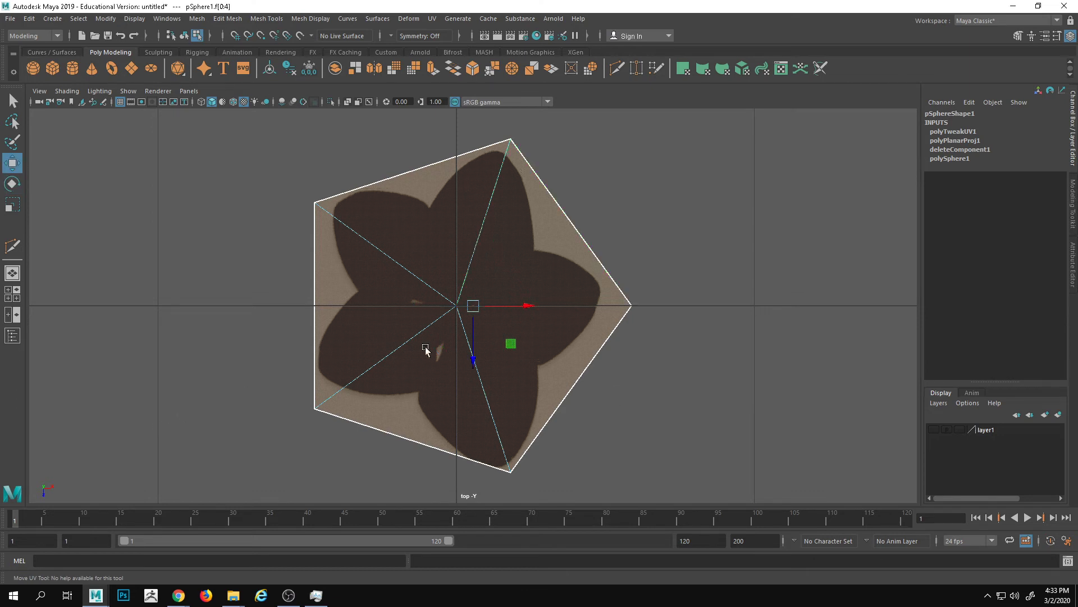
Return to object selection and switch the viewport back to the persp camera.
right_drag(426, 349, 566, 304)
click(197, 91)
mouse_move(221, 105)
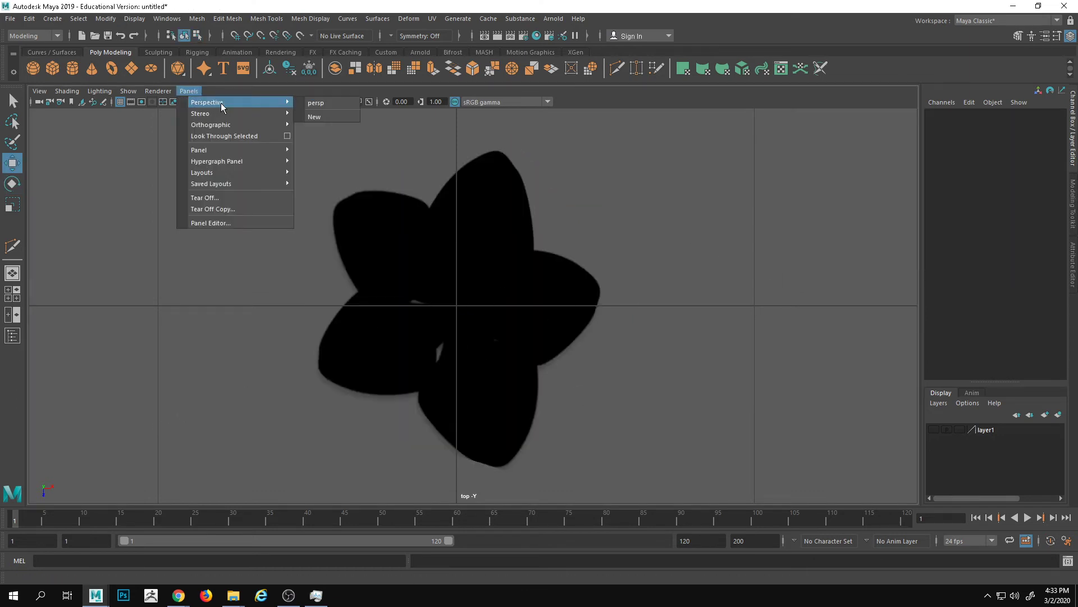
click(328, 104)
alt+drag(329, 133, 431, 282)
Turn on two-sided lighting to preview the inside of the flower, and turn it off again.
click(100, 92)
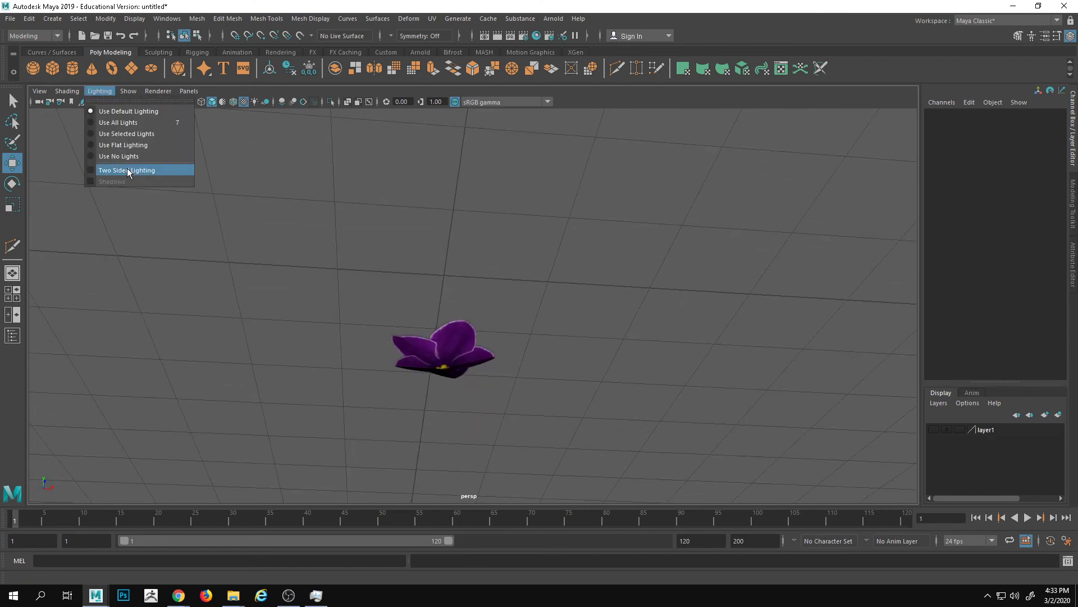
click(129, 171)
alt+drag(382, 240, 539, 415)
click(102, 91)
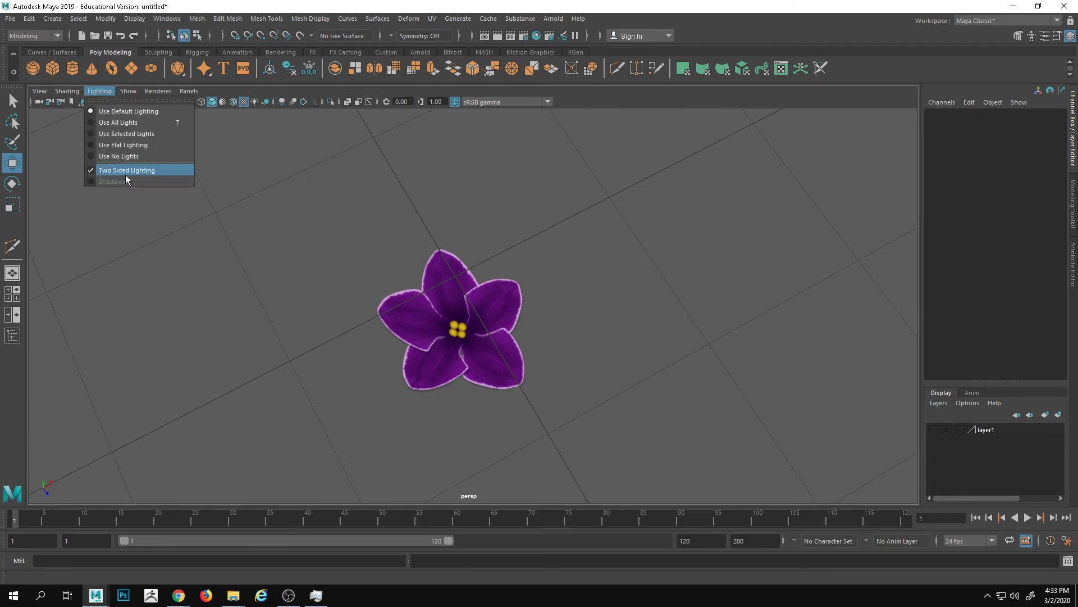
click(138, 172)
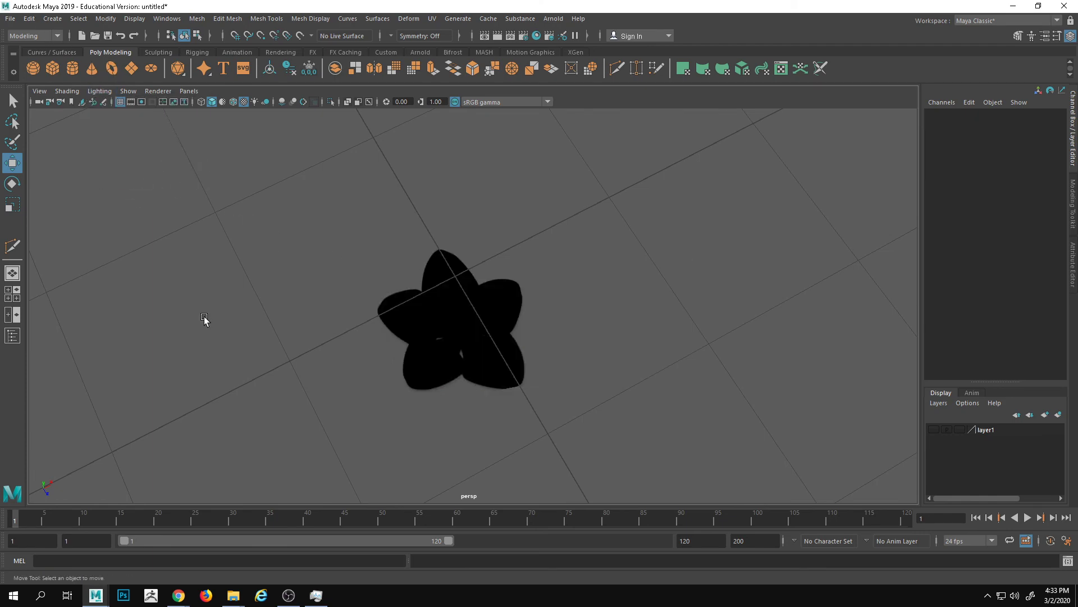
Reverse the flower mesh's normals so the inner side of the petals faces outward.
alt+drag(204, 316, 235, 304)
scroll(236, 304, up, 4)
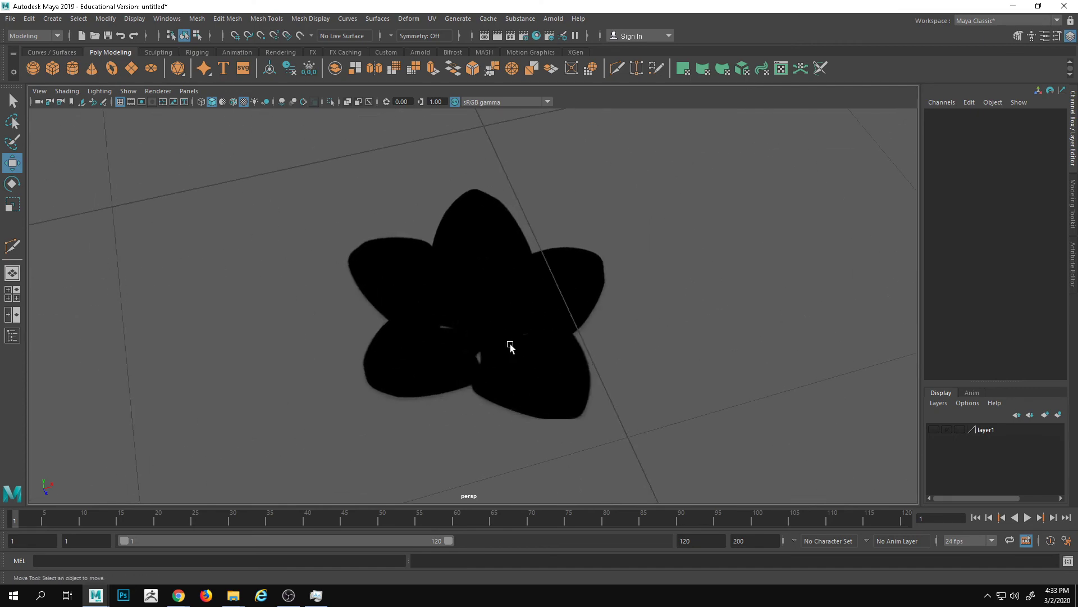
click(508, 343)
click(228, 18)
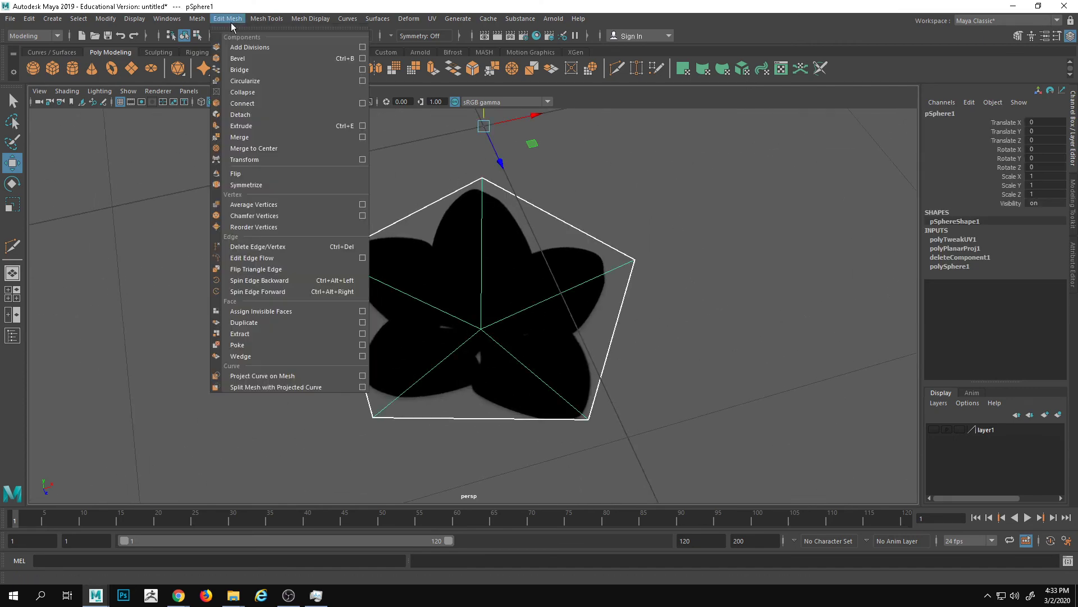
click(317, 19)
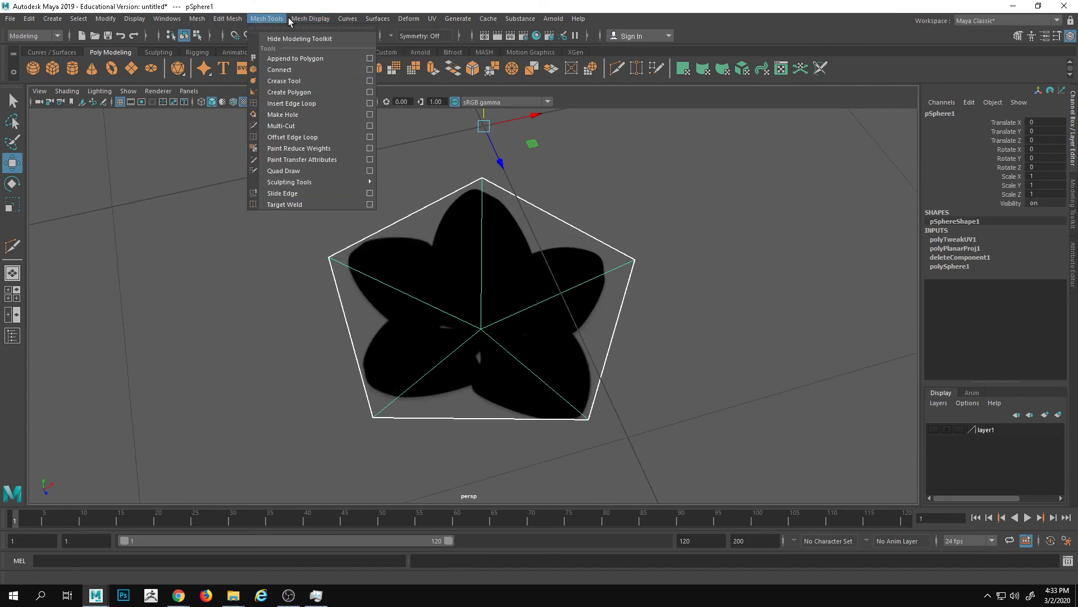
click(348, 68)
click(688, 370)
alt+drag(688, 370, 662, 402)
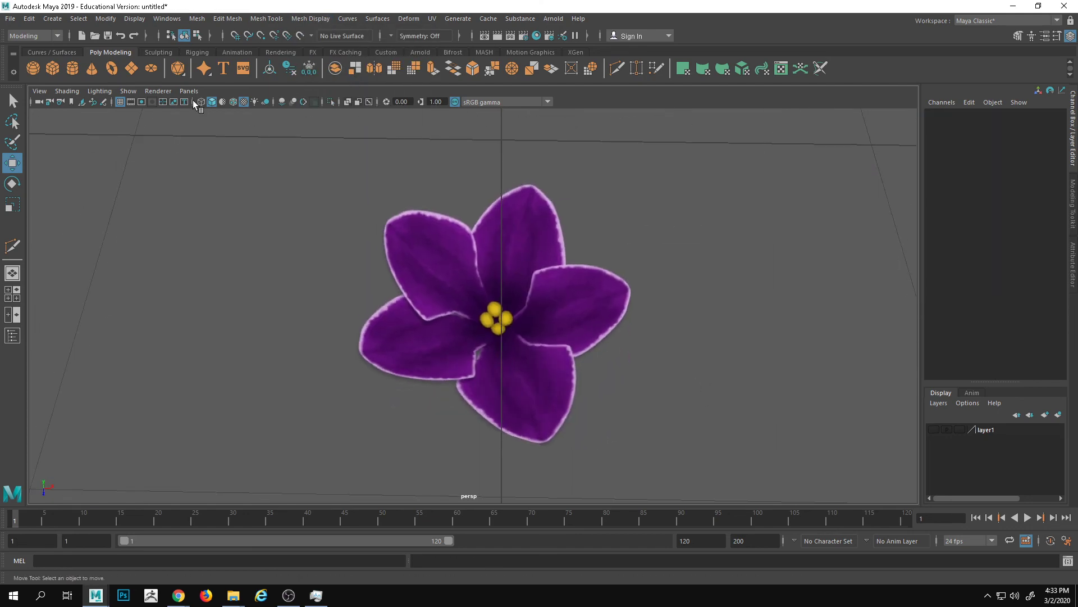
Toggle the viewport's two-sided lighting and check the reversed flower from above.
click(99, 91)
click(114, 165)
alt+drag(114, 164, 264, 313)
scroll(520, 348, up, 3)
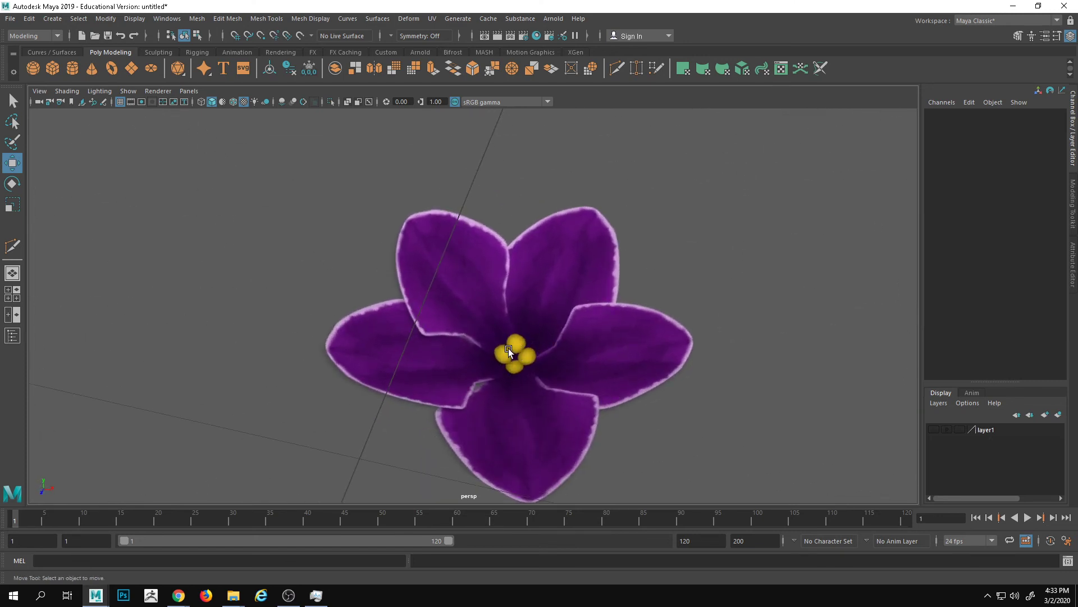
alt+drag(512, 285, 558, 302)
Select the flower and make layer1 visible to bring back the leaves.
click(554, 342)
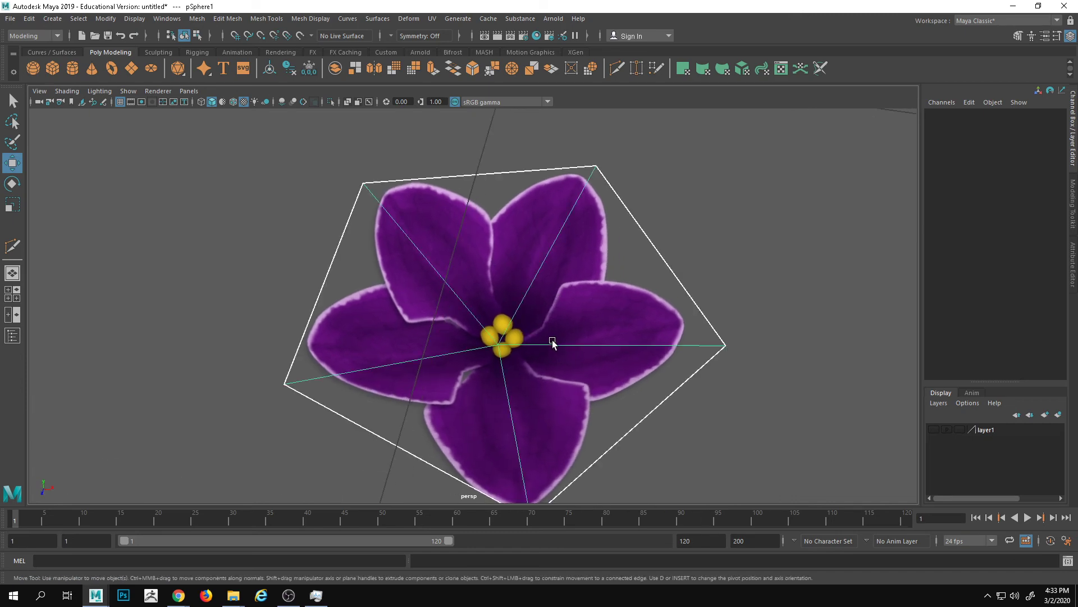
click(935, 429)
alt+drag(706, 389, 683, 341)
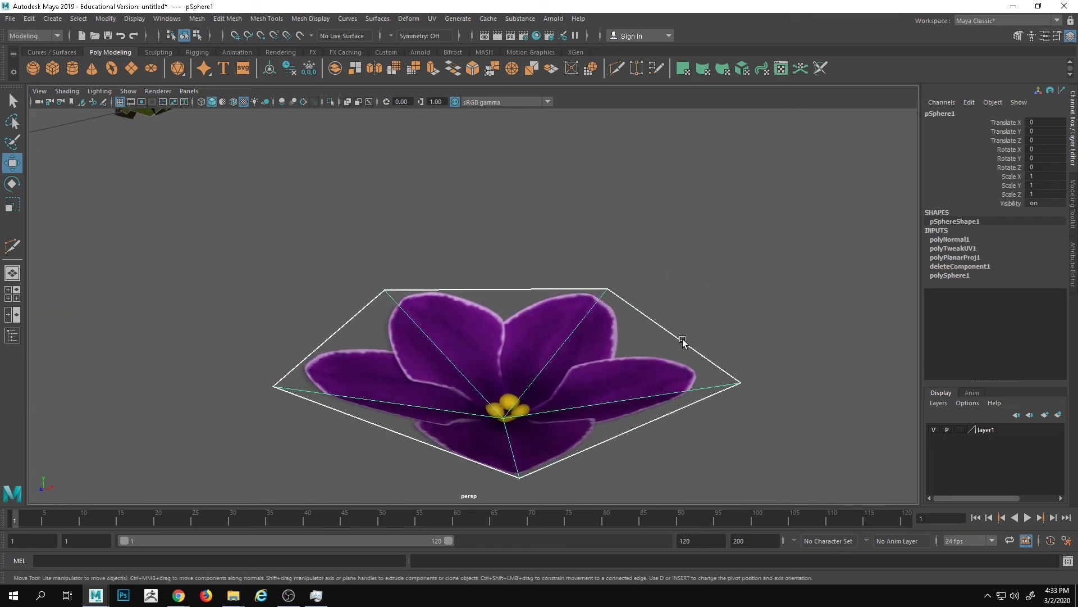
alt+right_drag(684, 341, 506, 349)
alt+middle_drag(418, 361, 535, 362)
alt+right_drag(709, 324, 431, 320)
alt+middle_drag(529, 268, 521, 283)
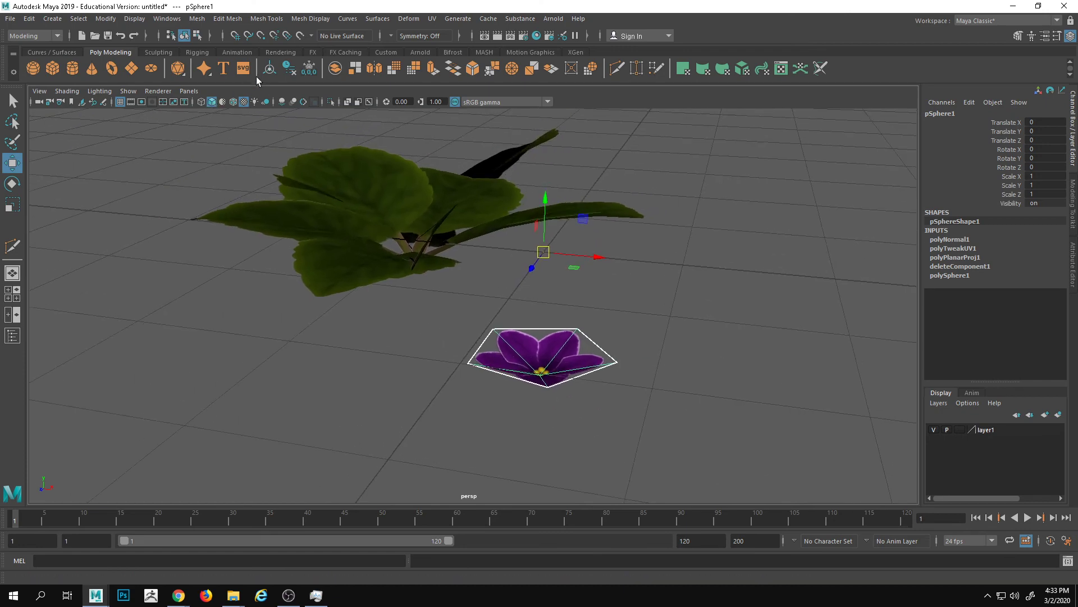
alt+middle_drag(506, 223, 494, 257)
Move the flower up and across so it sits above the centre of the leaves.
drag(537, 349, 510, 160)
alt+drag(520, 175, 606, 252)
drag(629, 410, 549, 319)
drag(476, 306, 477, 296)
alt+drag(476, 343, 415, 382)
alt+right_drag(438, 376, 501, 365)
Tilt the flower to about -14.6, 36.6 and 11.2 degrees and lower it to about Y 1.448 among the leaves.
key(e)
drag(377, 346, 400, 361)
alt+drag(400, 361, 359, 326)
key(w)
mouse_move(351, 278)
mouse_down()
mouse_move(354, 262)
mouse_move(315, 318)
mouse_move(338, 298)
mouse_move(433, 296)
mouse_move(358, 264)
mouse_up()
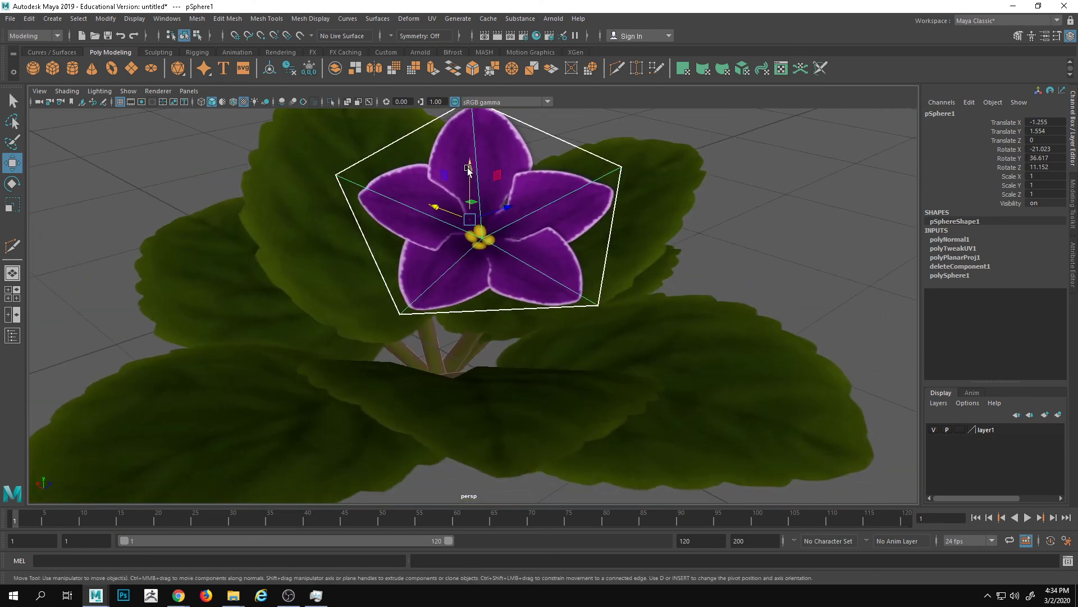
drag(471, 175, 475, 245)
alt+drag(539, 317, 494, 282)
key(e)
alt+drag(568, 309, 673, 360)
click(777, 281)
alt+right_drag(778, 285, 590, 289)
mouse_move(416, 270)
alt+mouse_down()
mouse_move(371, 337)
mouse_move(415, 275)
alt+mouse_up()
Duplicate the flower, scale the copy uniformly to about 0.713 and raise it to about Y 1.571.
click(544, 313)
alt+drag(500, 267, 573, 288)
key(ctrl+d)
key(w)
drag(484, 268, 482, 244)
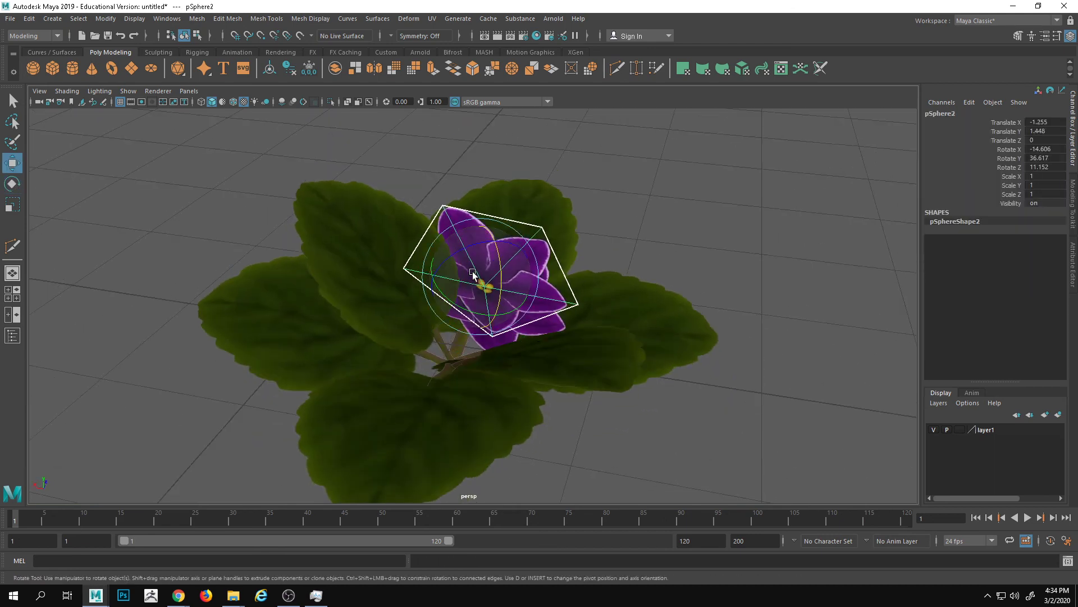
key(r)
drag(477, 284, 429, 285)
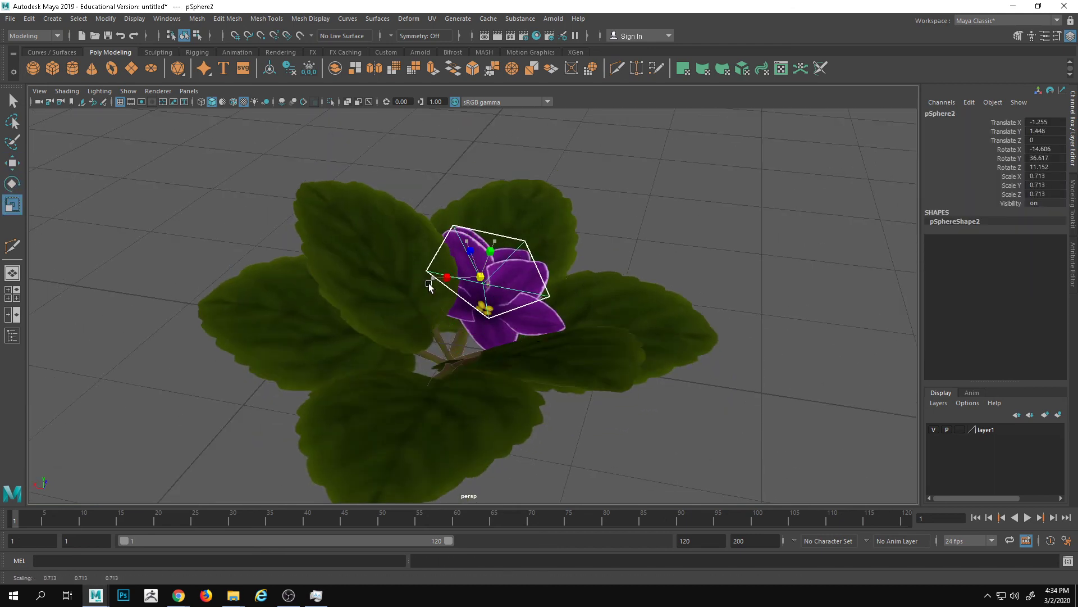
key(w)
drag(480, 226, 479, 209)
Move the small flower to about Z -0.611 and rotate it to about -5.1, -17.6 and -2.3 degrees.
alt+drag(500, 247, 402, 285)
alt+right_drag(402, 287, 545, 295)
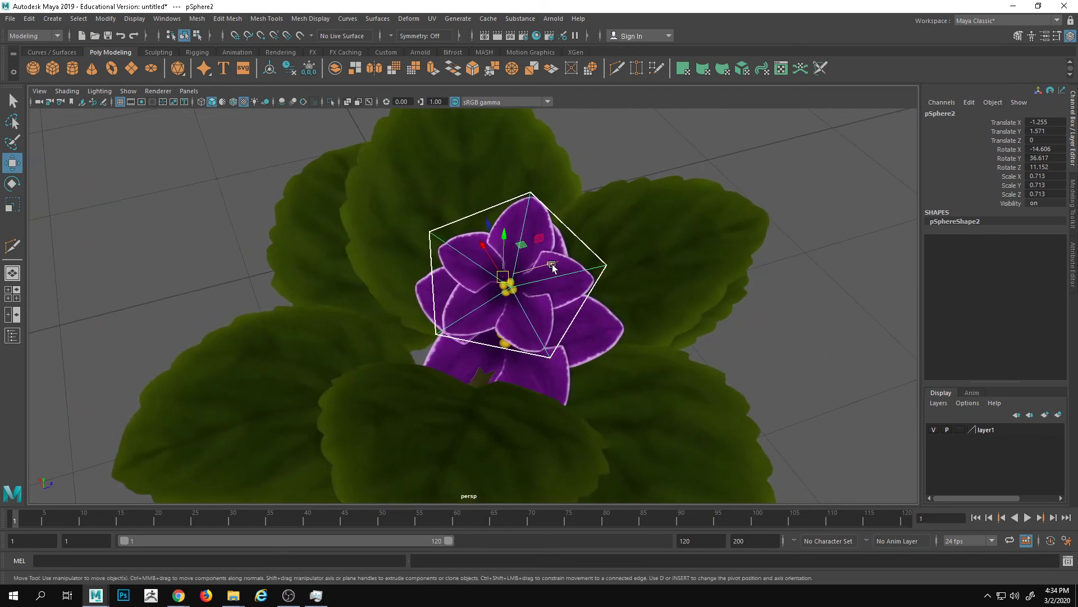
drag(552, 267, 366, 343)
key(e)
alt+drag(362, 337, 436, 308)
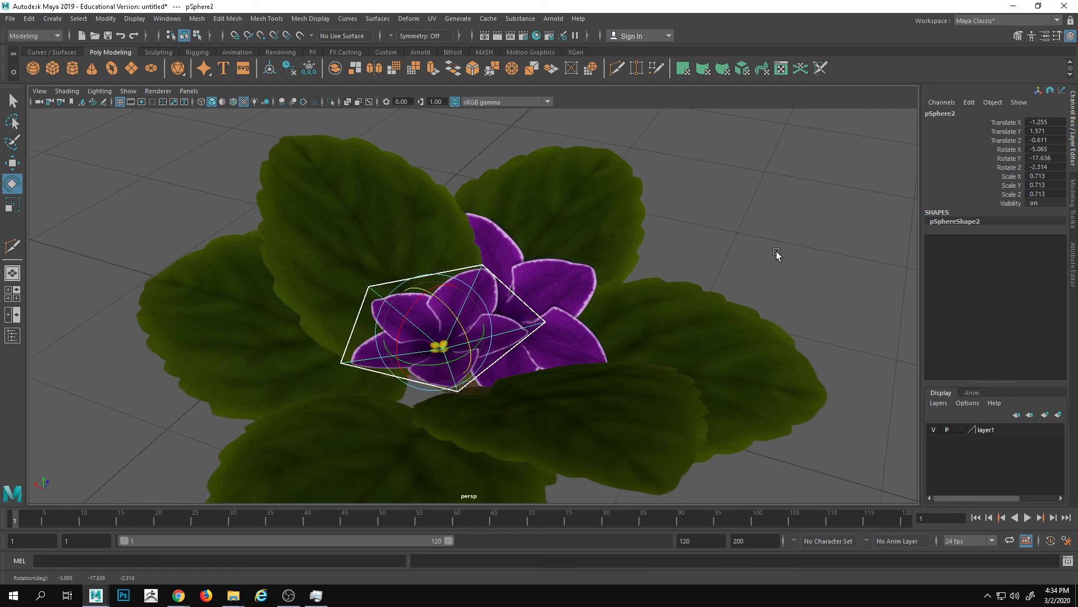
click(777, 255)
alt+drag(698, 320, 722, 255)
click(525, 261)
key(w)
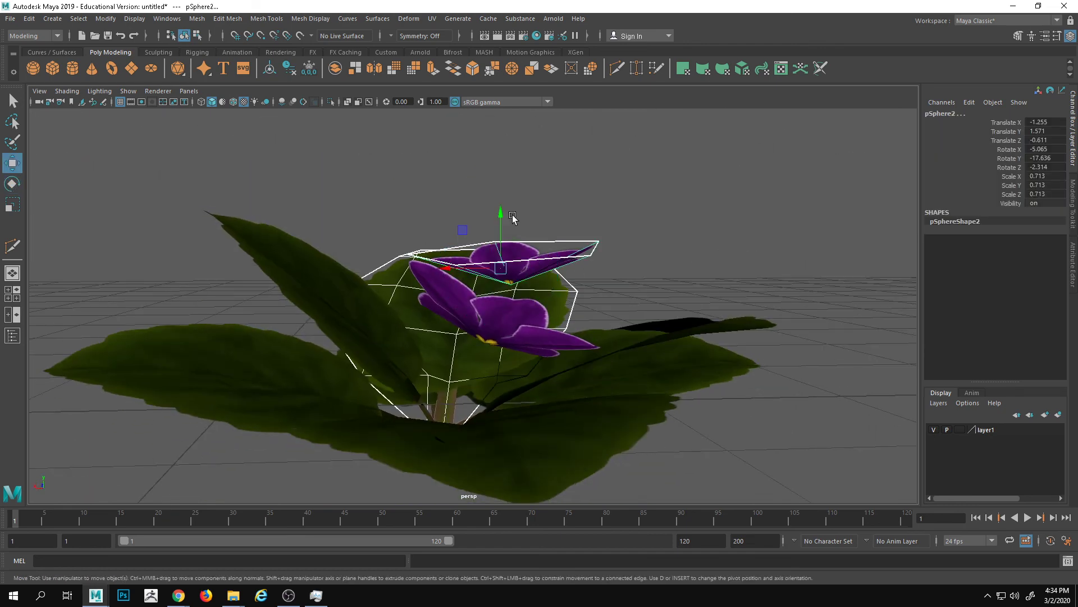
click(641, 176)
click(532, 250)
drag(493, 274, 493, 277)
key(ctrl+z)
Lower the small flower and shift it among the leaves beside the large one, at about X -0.954 and Y 1.371.
drag(499, 214, 508, 320)
alt+drag(517, 326, 627, 409)
click(735, 433)
alt+drag(719, 432, 646, 402)
key(ctrl+z)
alt+drag(528, 421, 445, 371)
alt+drag(445, 355, 464, 391)
drag(509, 356, 398, 325)
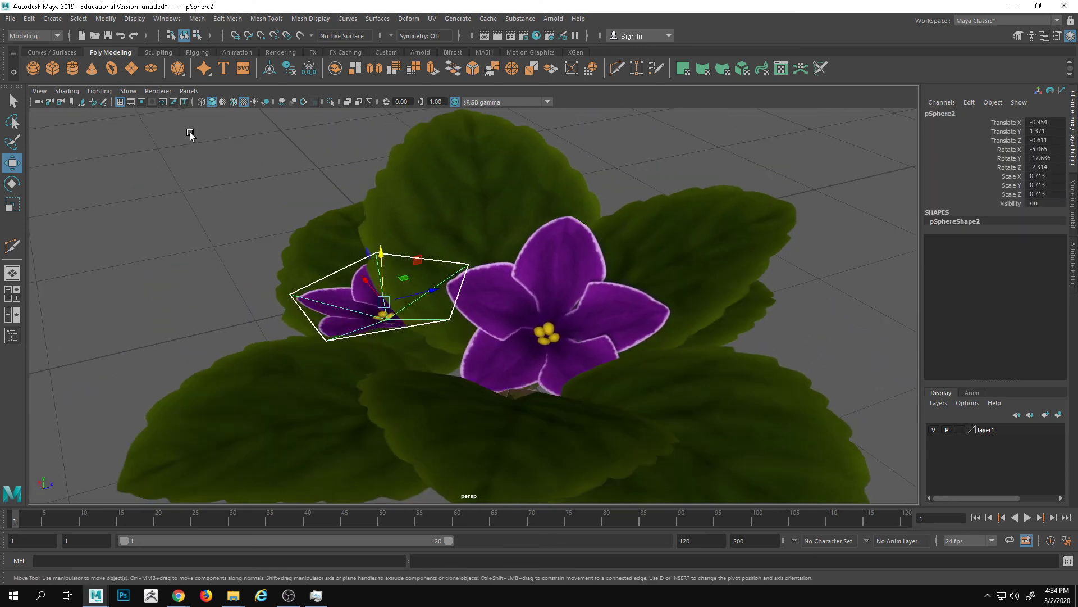
Clear the selection and examine the whole plant from above and from the front.
click(162, 94)
click(174, 146)
scroll(185, 163, down, 4)
alt+drag(239, 303, 268, 342)
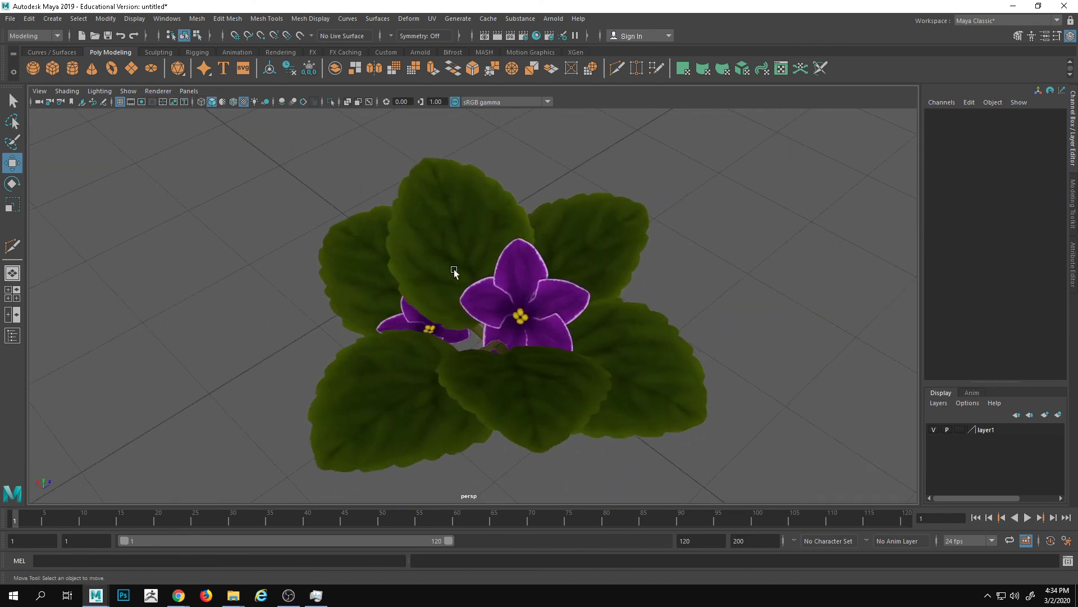
alt+drag(454, 269, 427, 281)
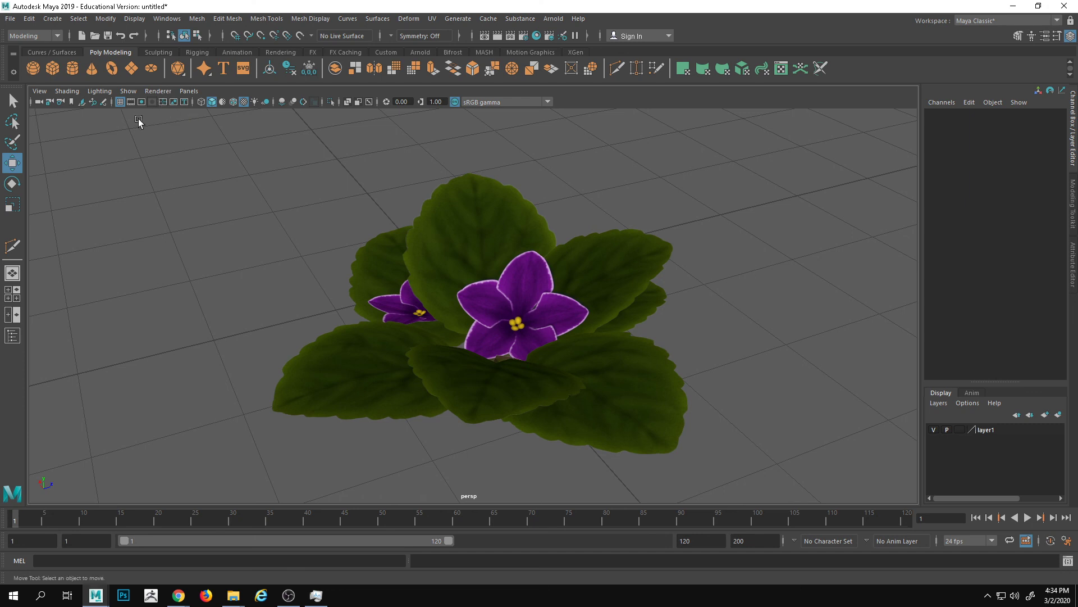
Open the Viewport 2.0 renderer settings, look through the options, and place the settings window clear of the flowers.
click(167, 89)
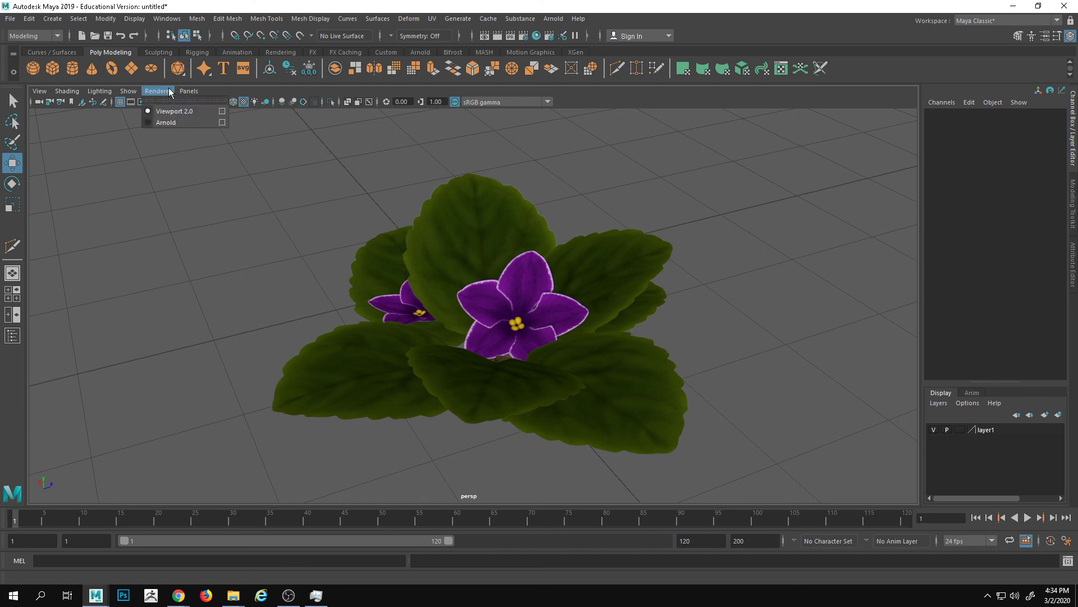
click(222, 113)
scroll(539, 364, down, 3)
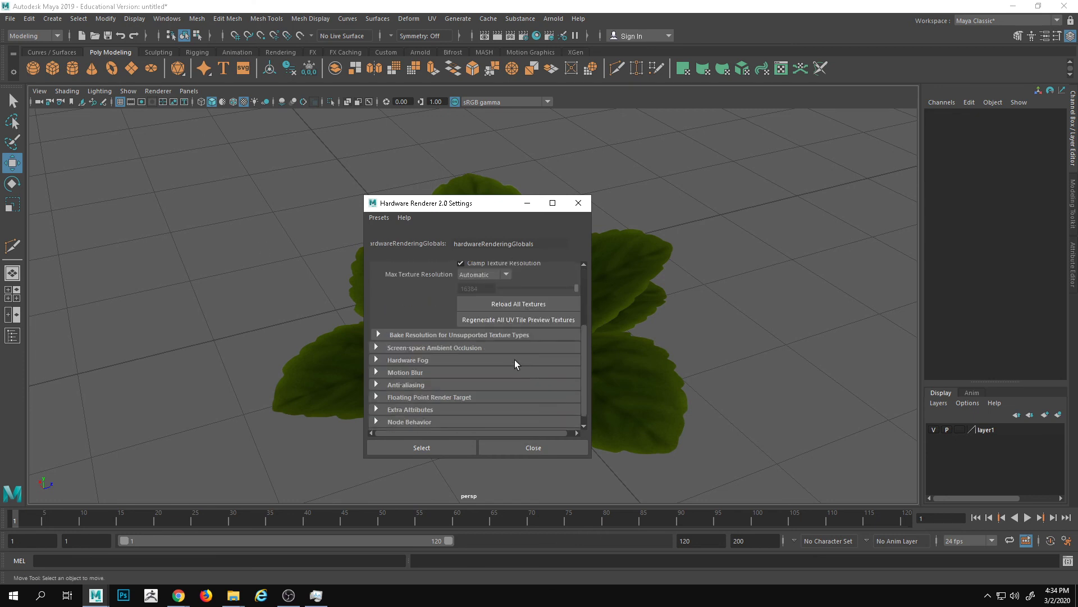
scroll(467, 286, up, 3)
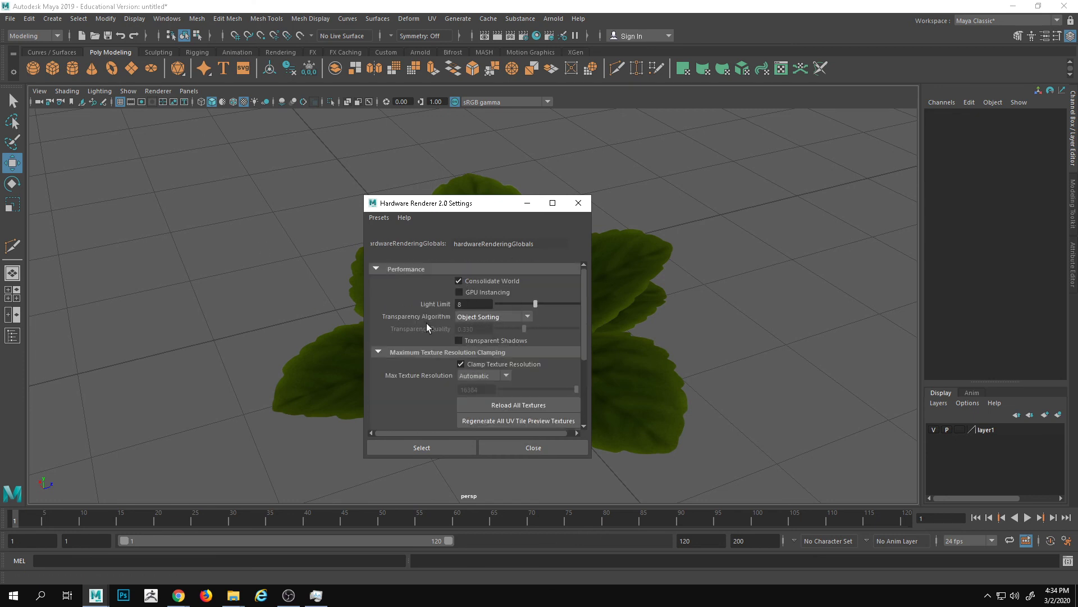
drag(464, 206, 718, 182)
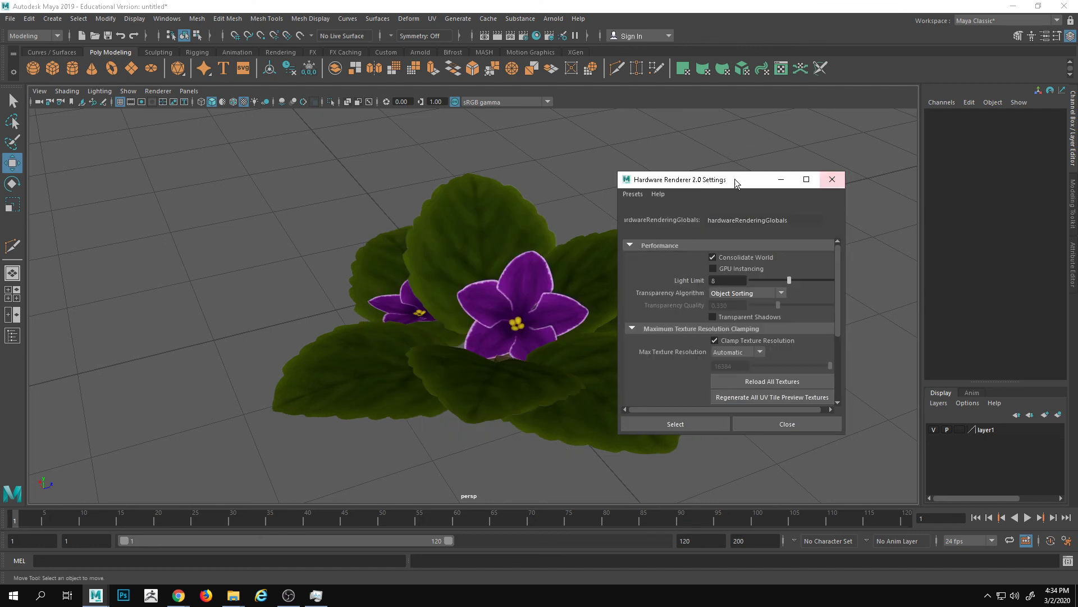
Try the Simple and Weighted Average transparency algorithms, checking how the overlapping leaves and flowers display with each.
click(730, 293)
click(732, 308)
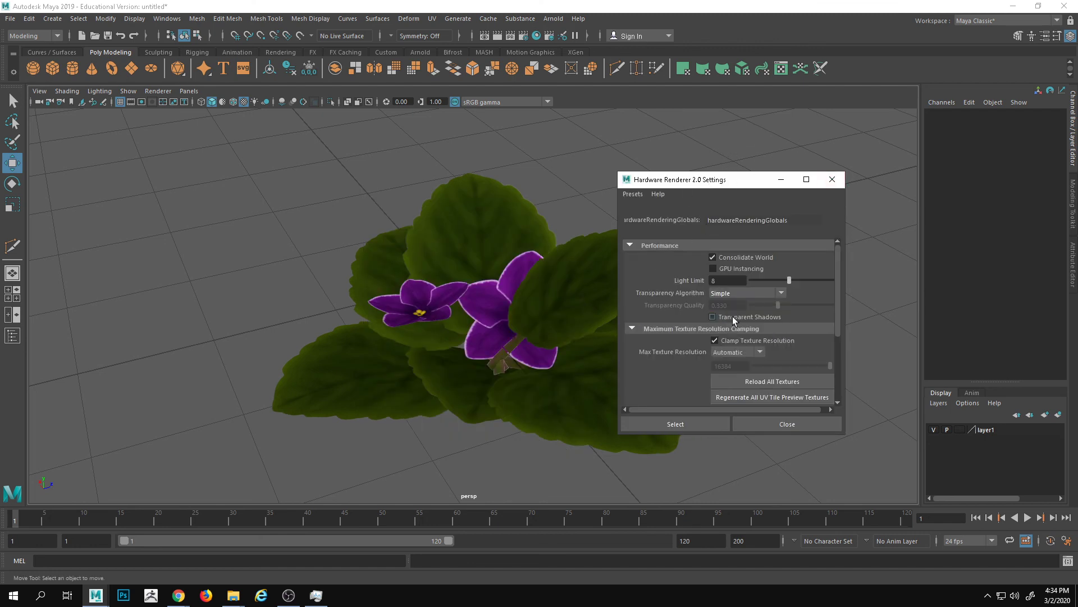
alt+drag(480, 329, 522, 281)
click(756, 294)
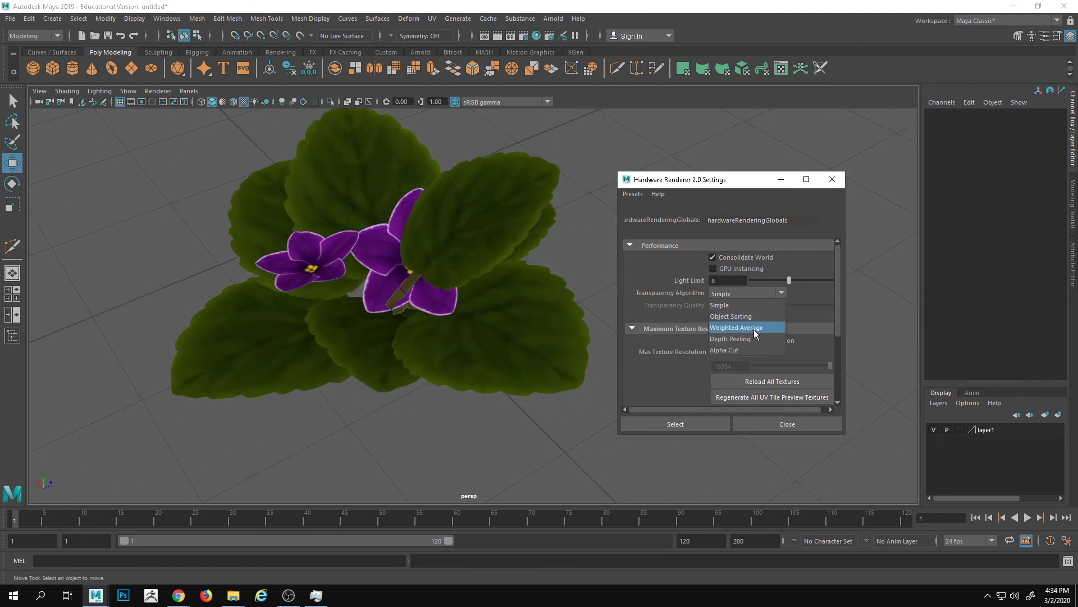
click(755, 328)
alt+drag(518, 325, 523, 293)
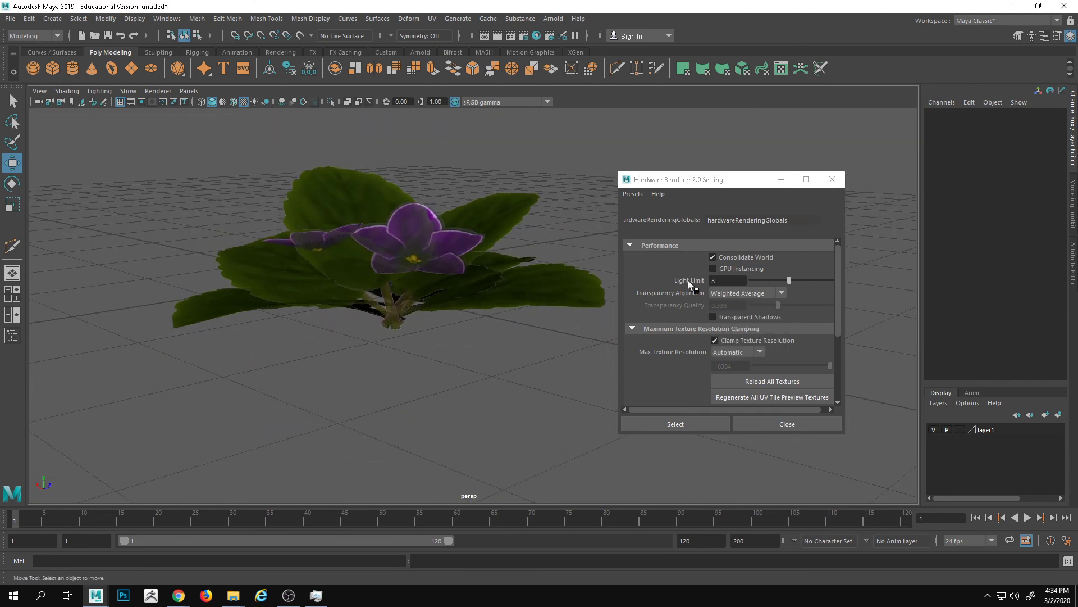
Set the transparency algorithm to Depth Peeling and inspect the plant up close from above.
click(747, 293)
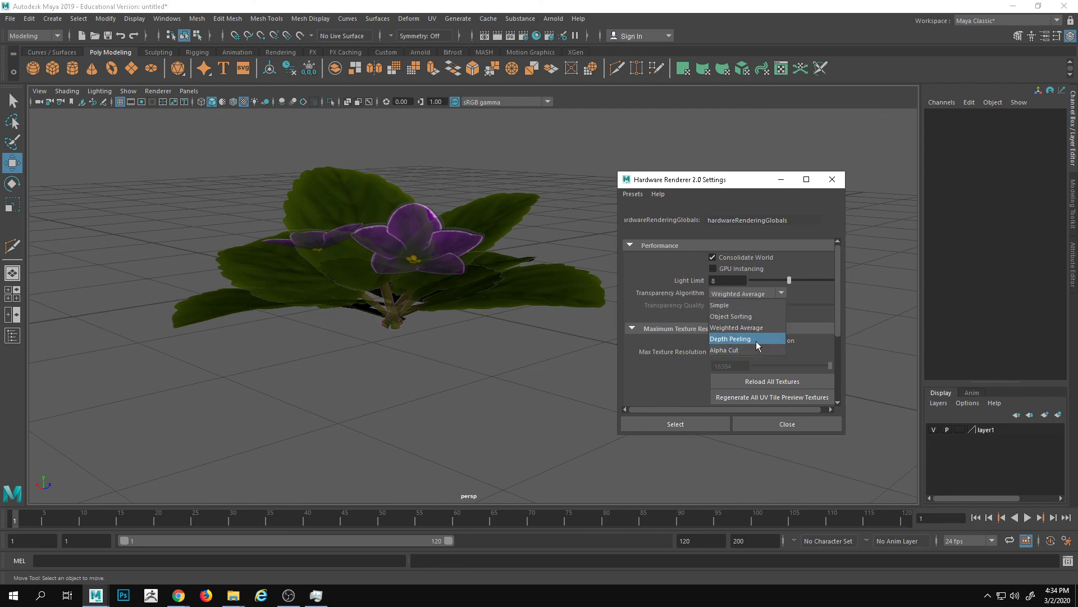
click(757, 340)
alt+drag(522, 314, 418, 374)
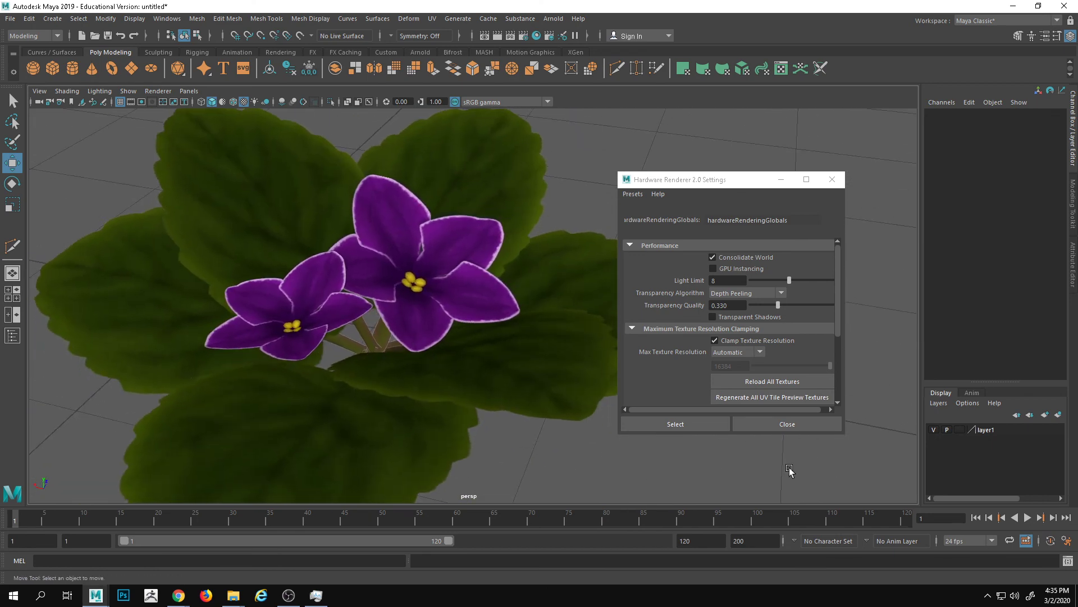